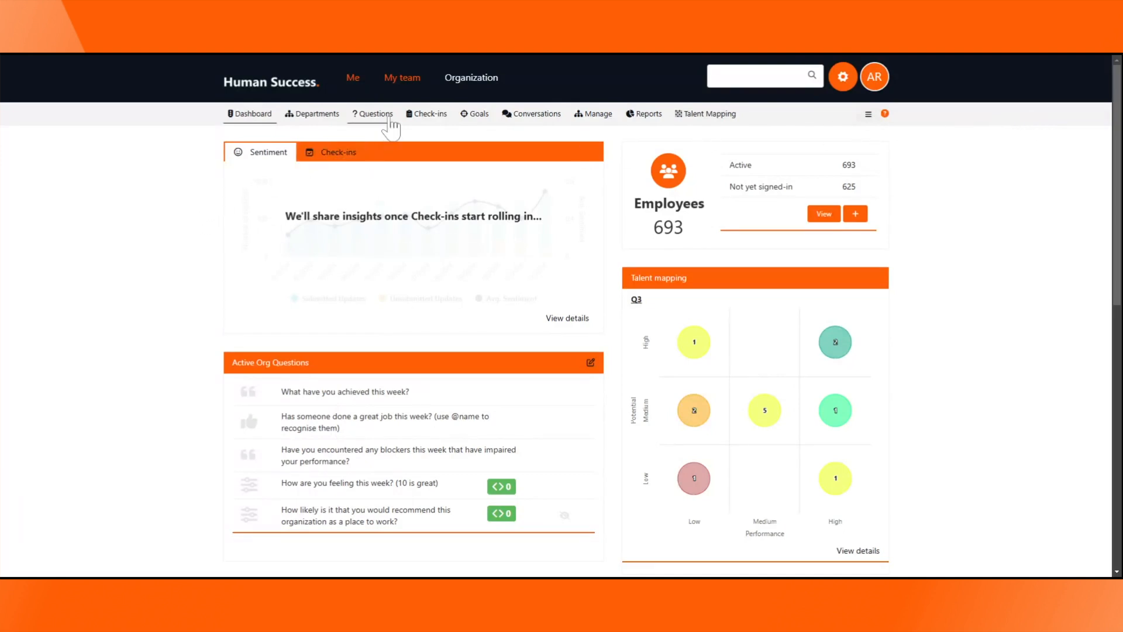
Open the Questions screen and examine the frequency types offered for a new organization question group, then close the form without adding it
click(390, 120)
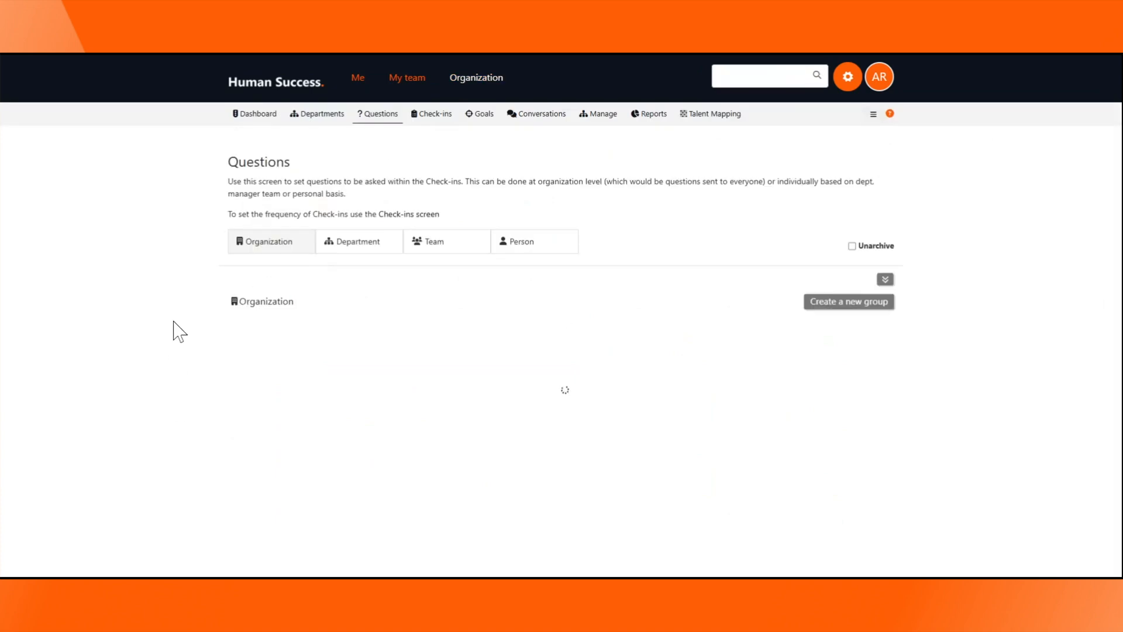
scroll(176, 321, down, 1)
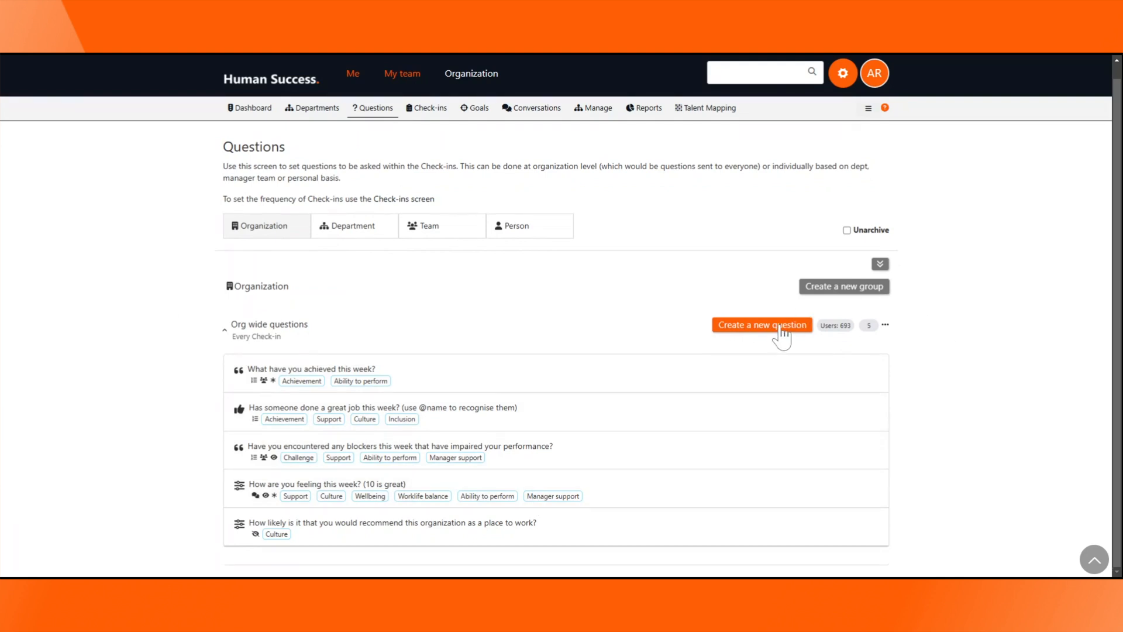
click(879, 292)
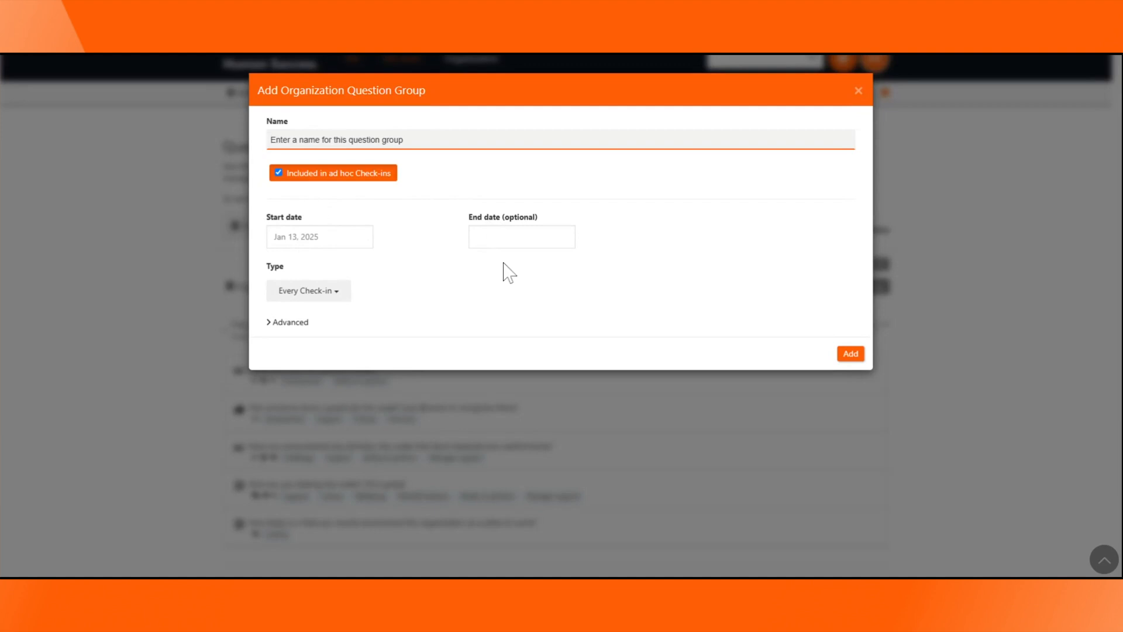
click(323, 290)
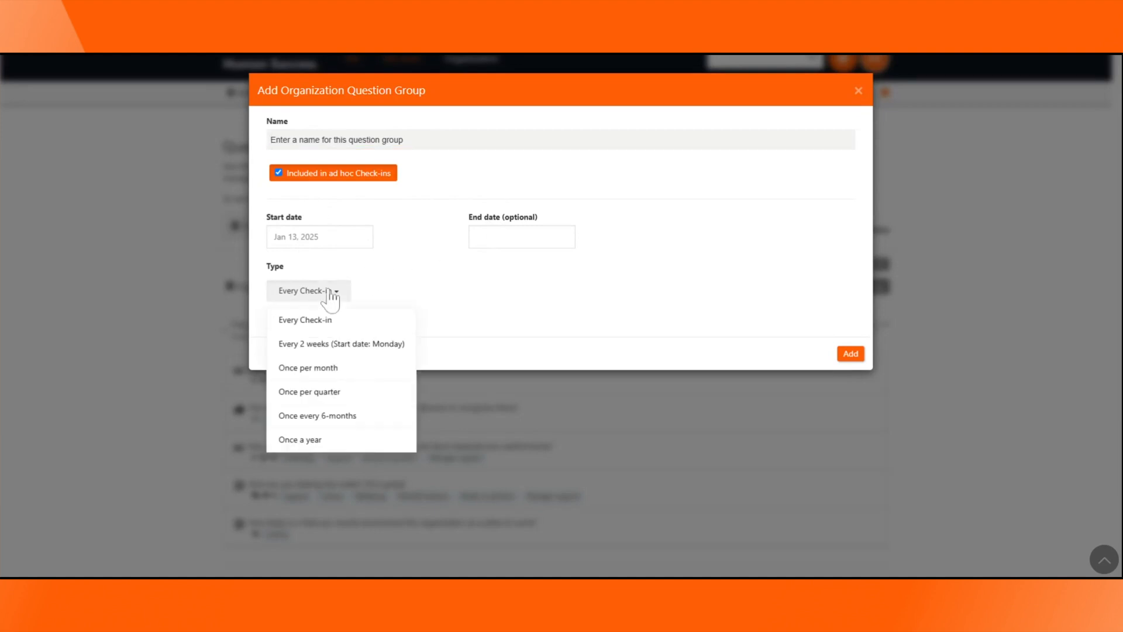
click(843, 246)
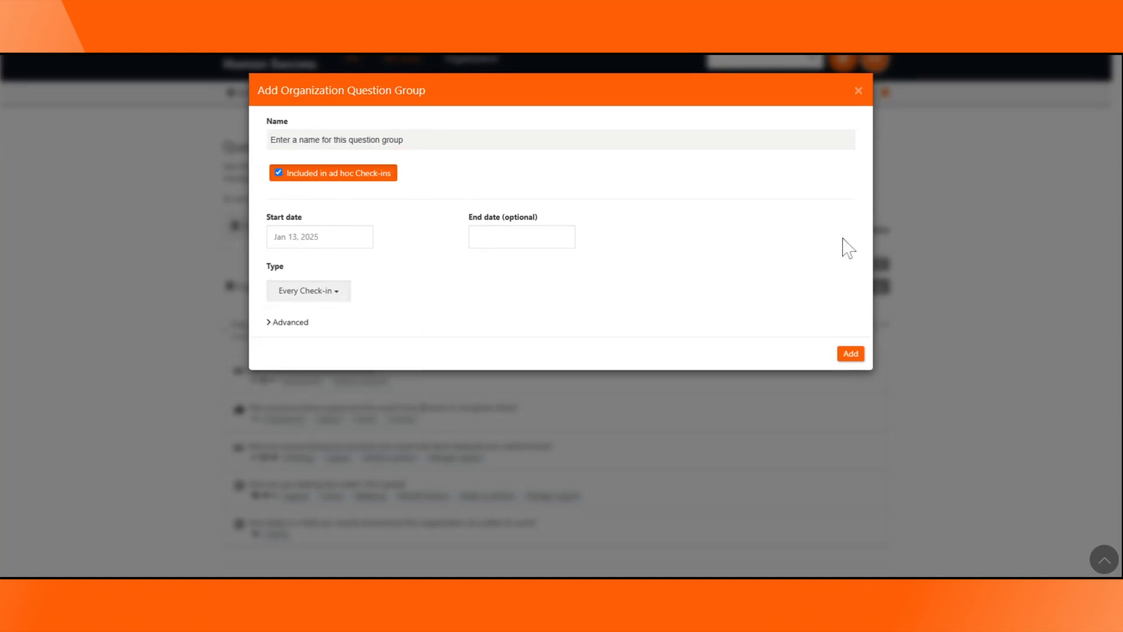
click(858, 90)
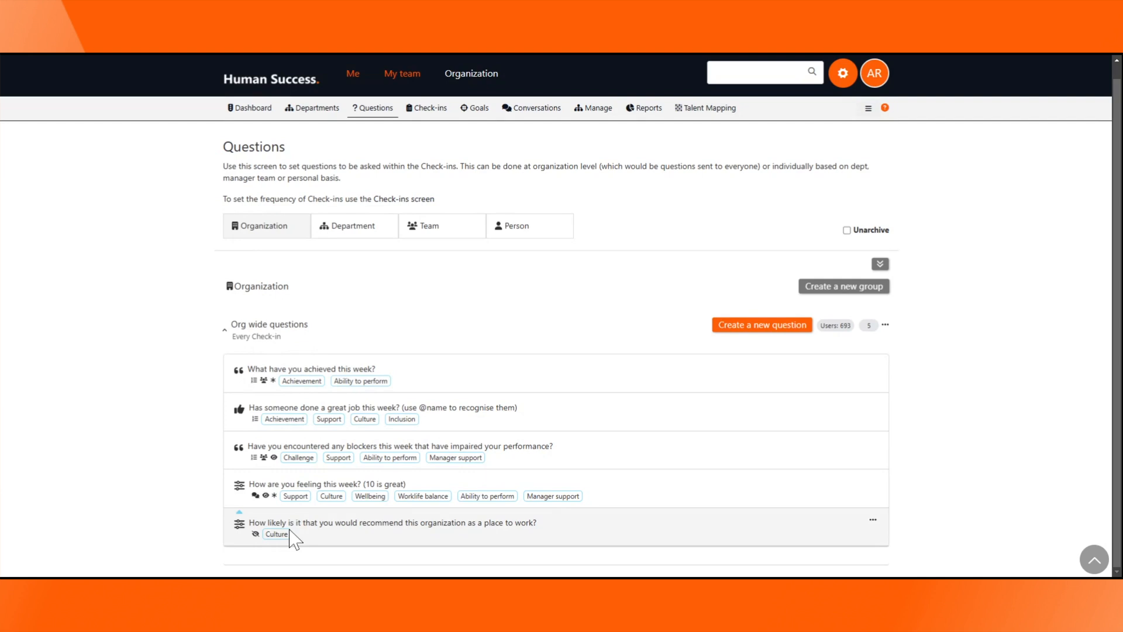
Examine the question library and its categories for Org wide questions, closing it without selecting a question
click(776, 331)
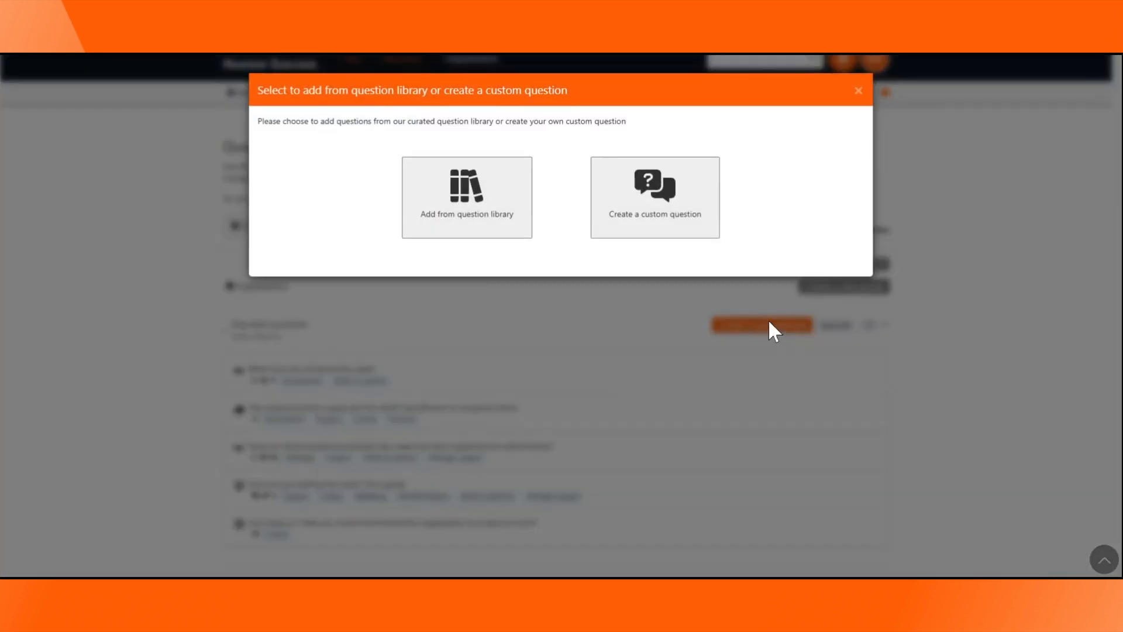
click(500, 203)
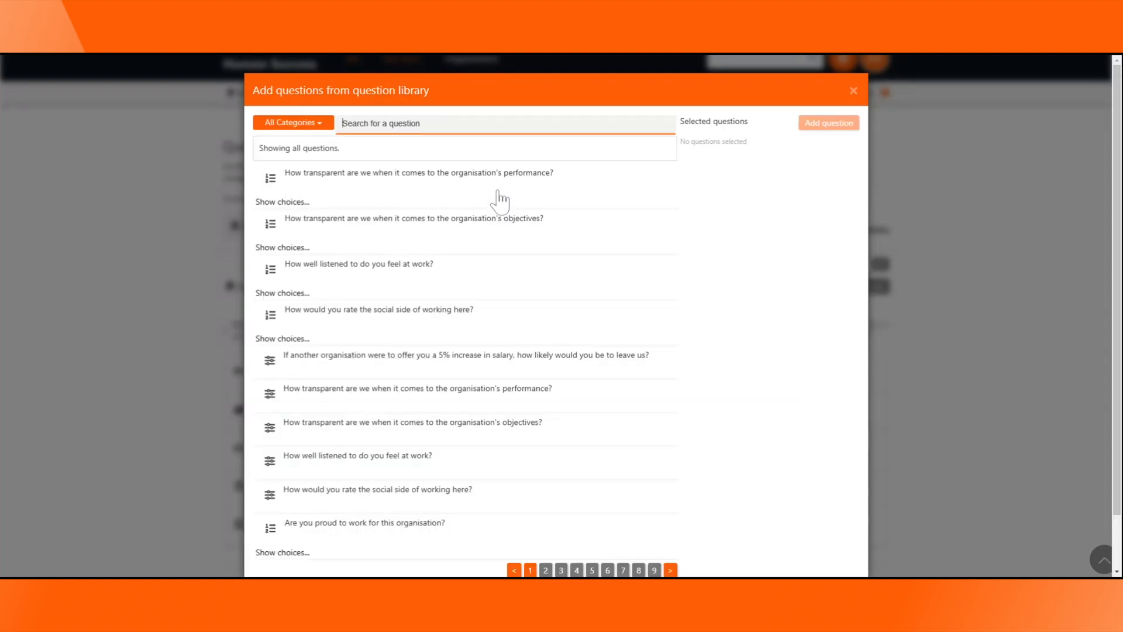
click(324, 123)
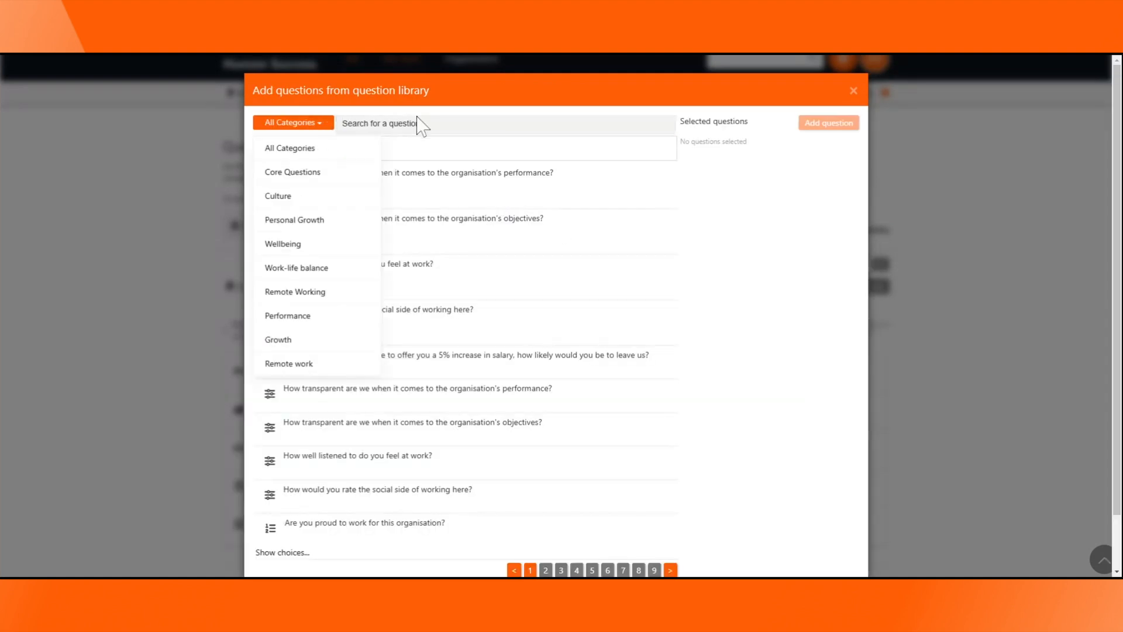
click(497, 88)
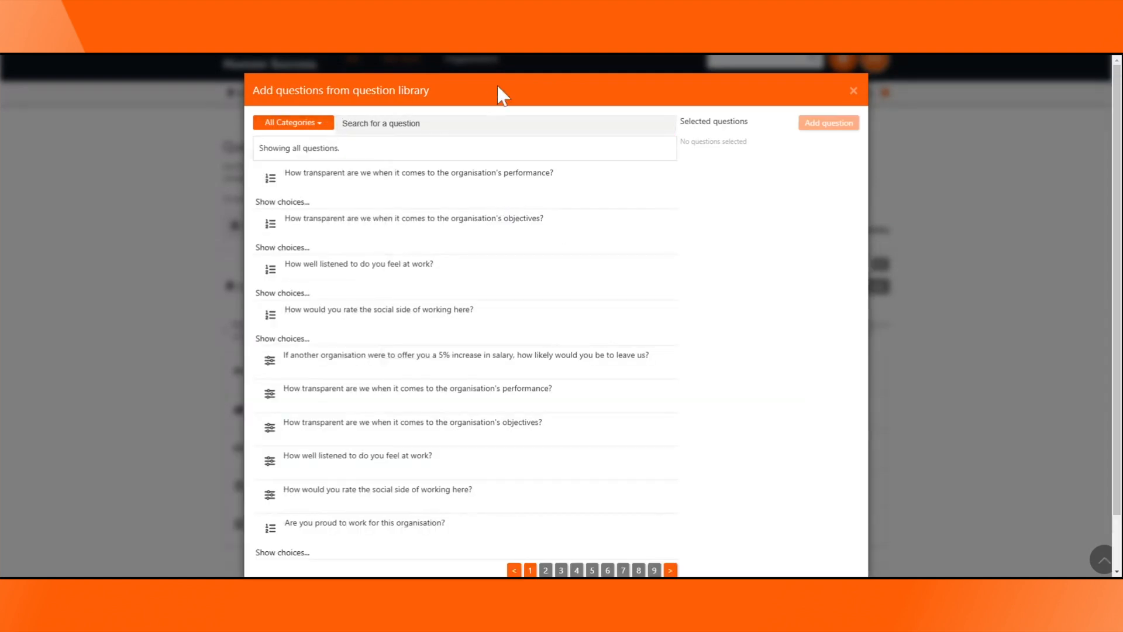
click(854, 90)
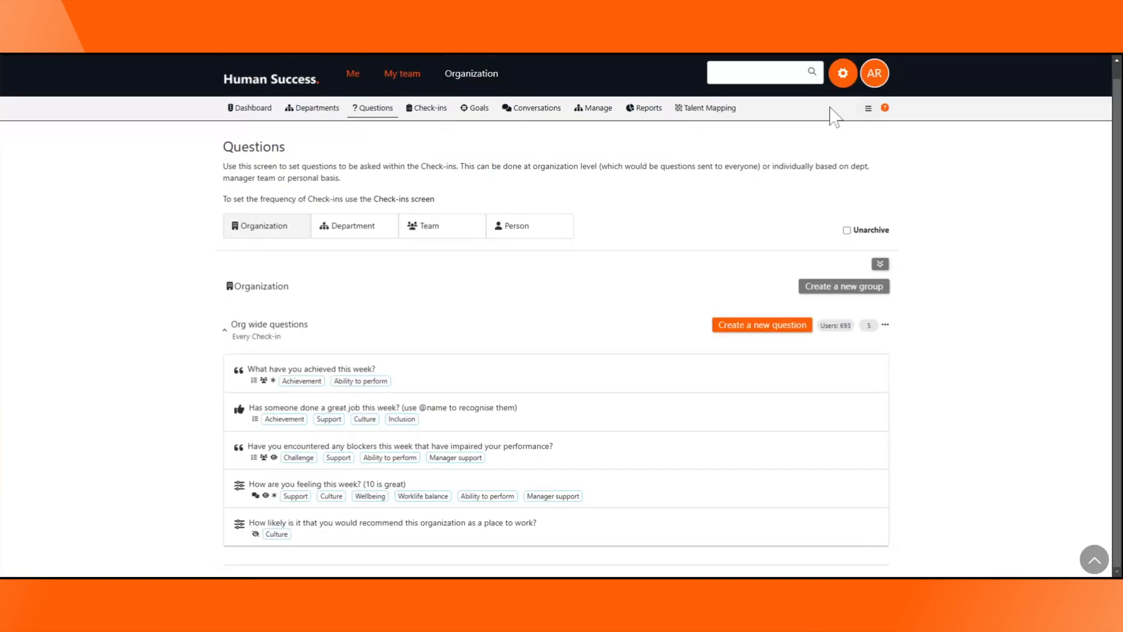
Open a custom question form for Org wide questions and review its question types, response options, Teams sharing and attachments
click(747, 324)
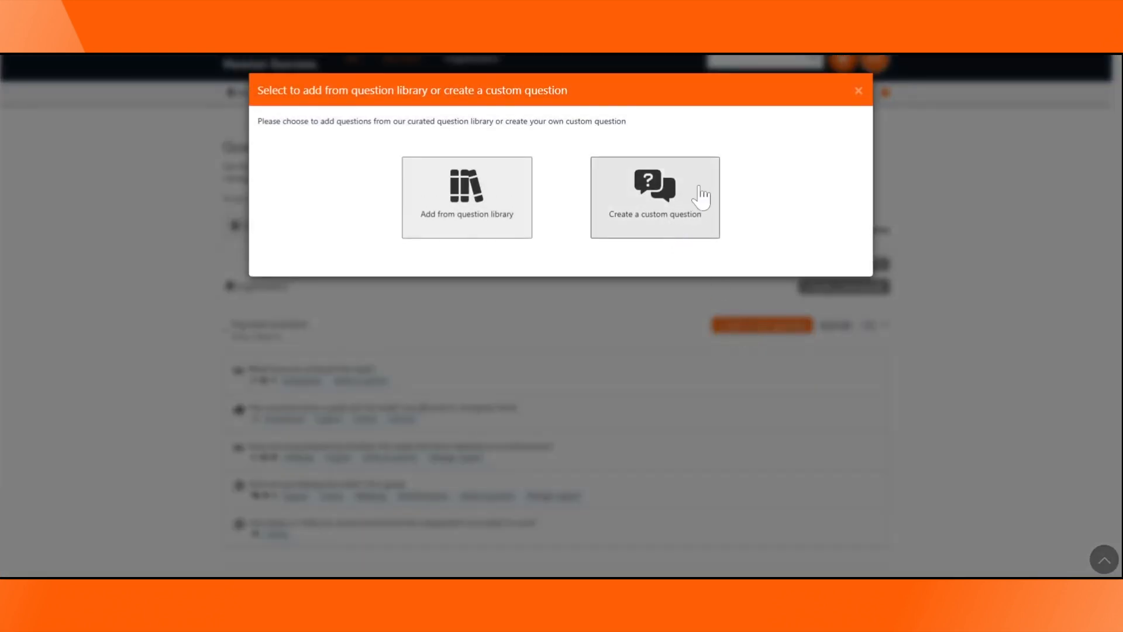
click(701, 197)
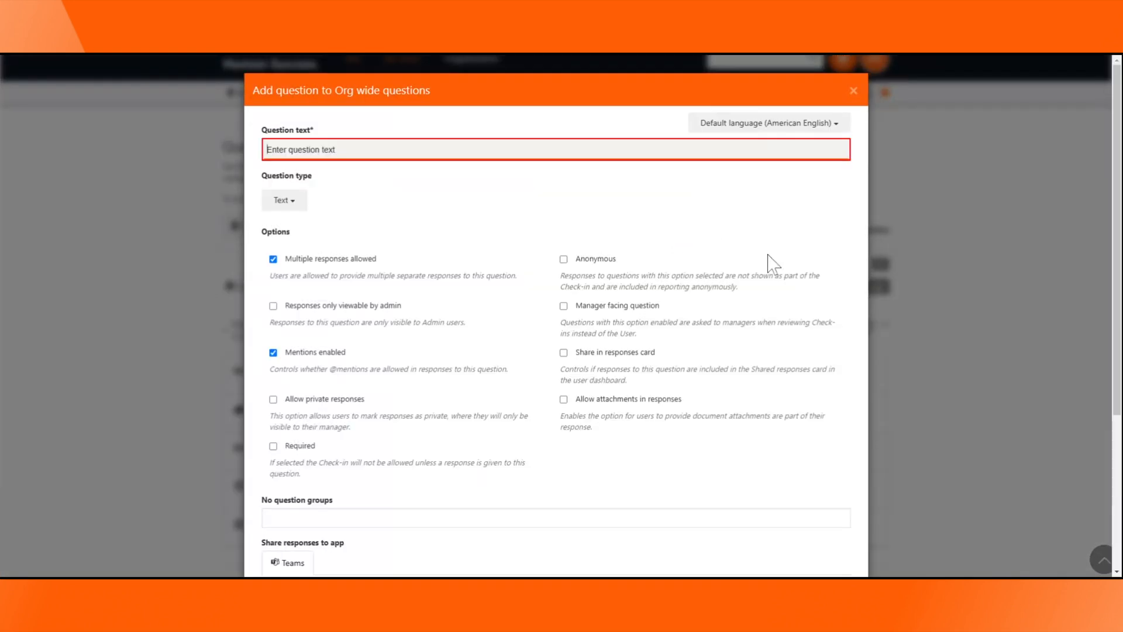
click(302, 200)
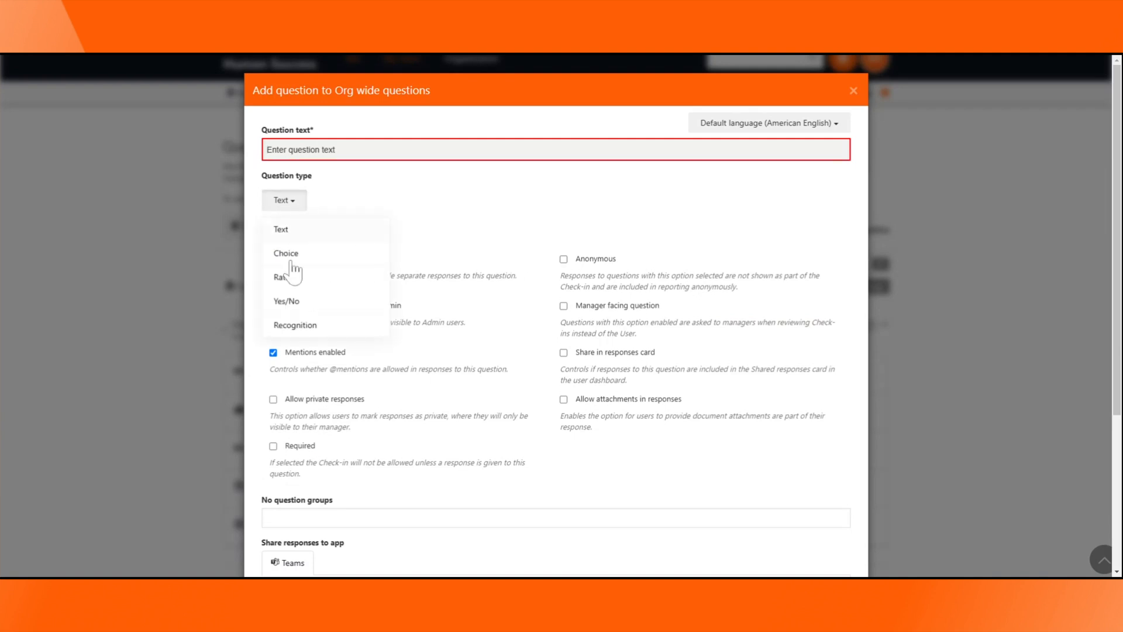
click(635, 205)
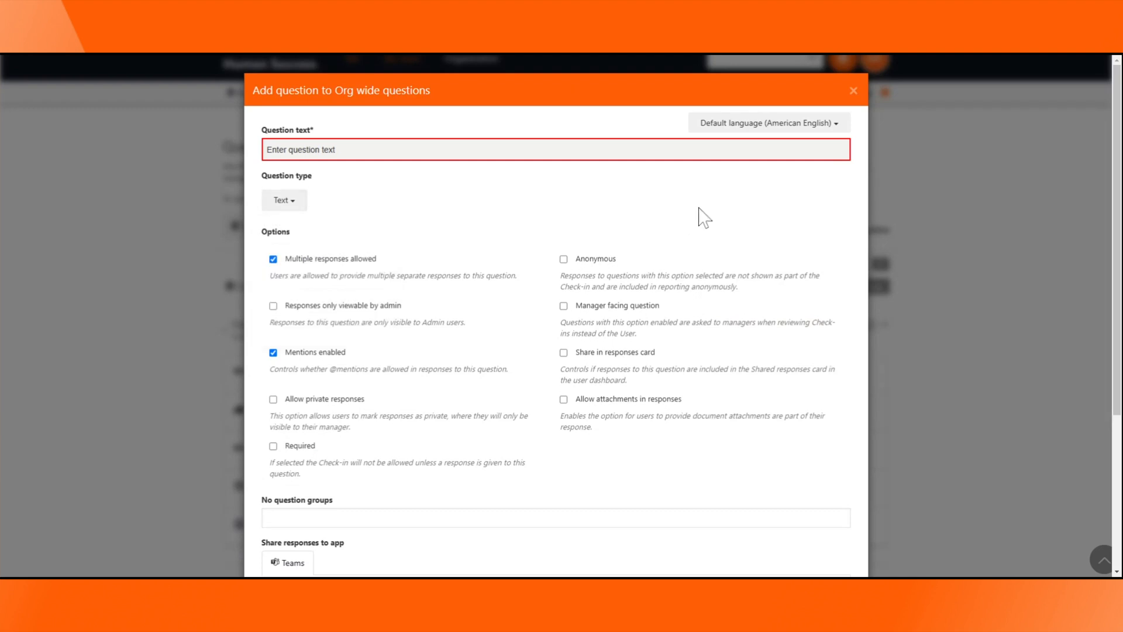
scroll(704, 218, down, 1)
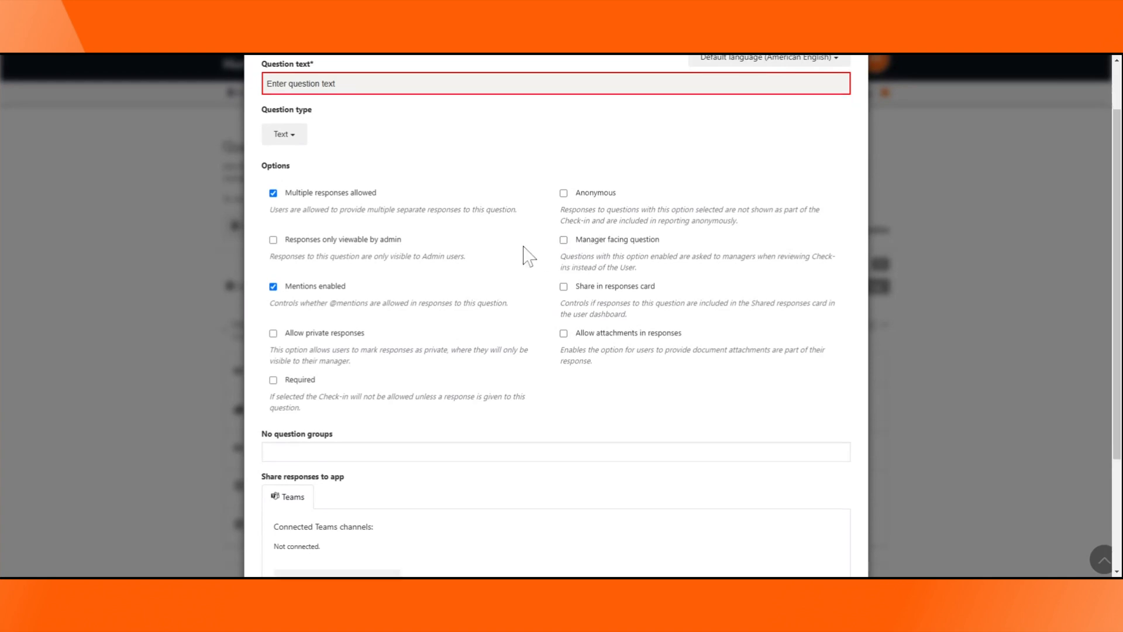
scroll(526, 254, down, 5)
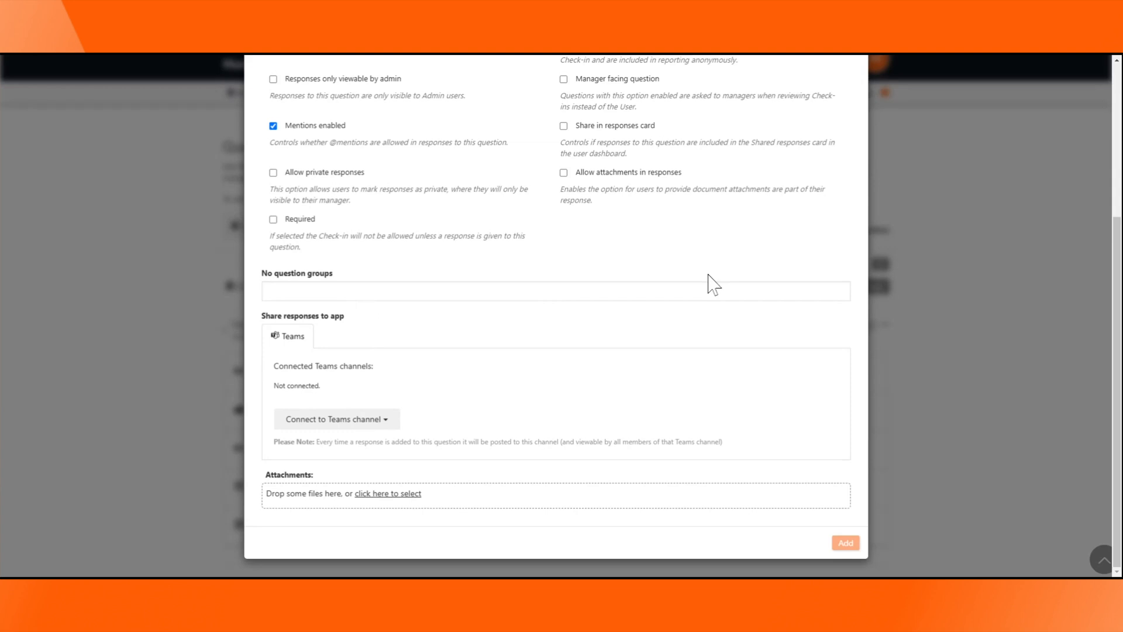
scroll(656, 328, up, 4)
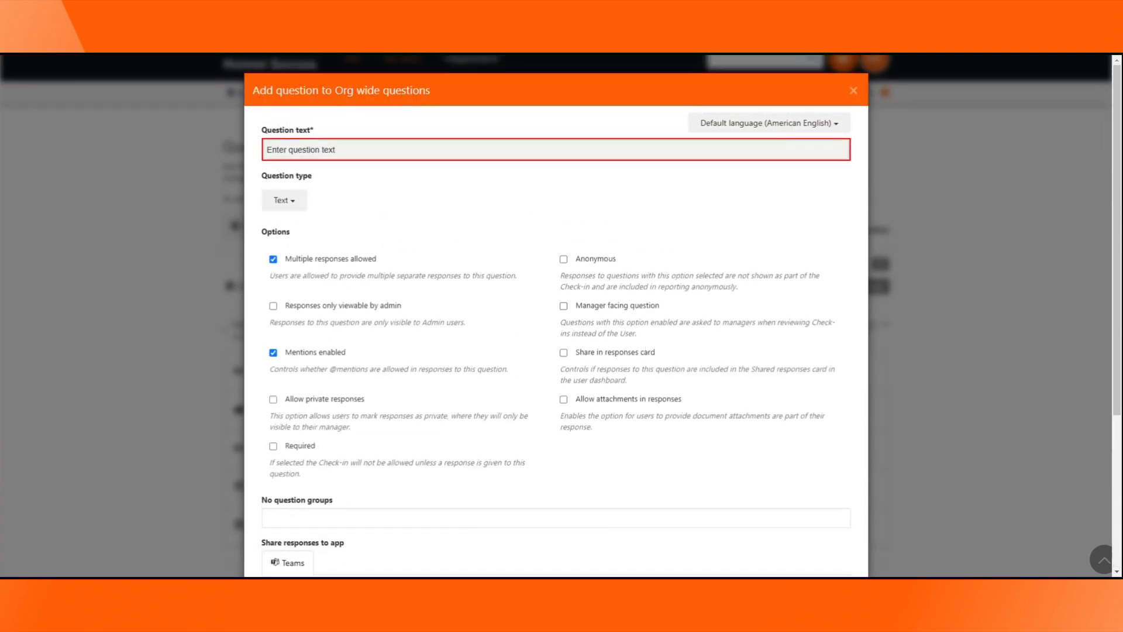
Switch the custom question's language to French and close the form without adding the question
click(799, 124)
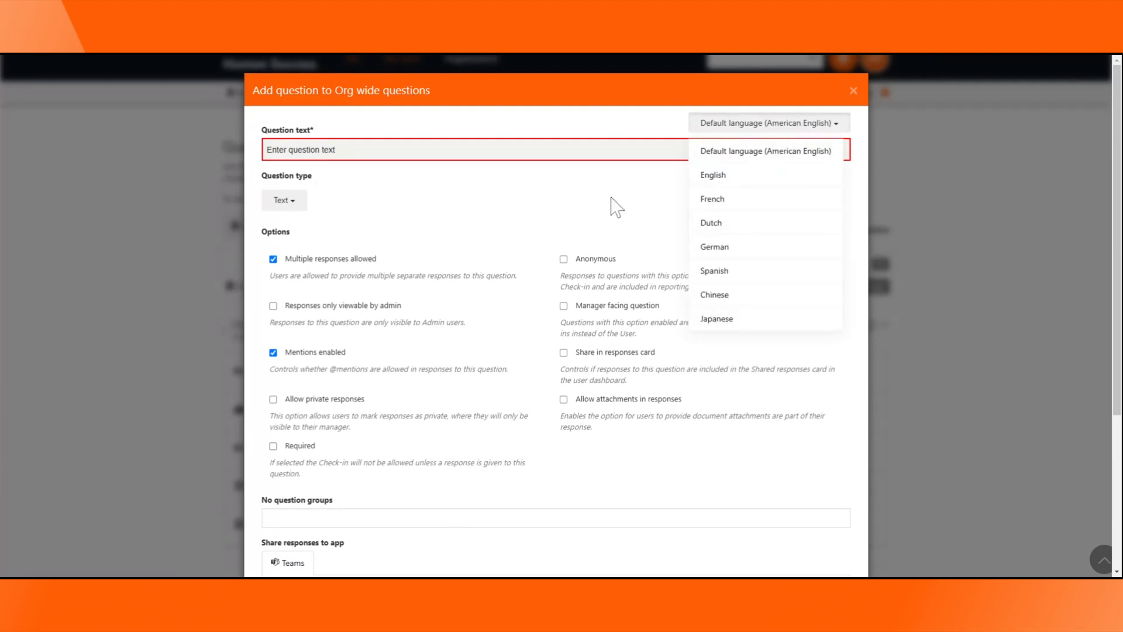
click(736, 205)
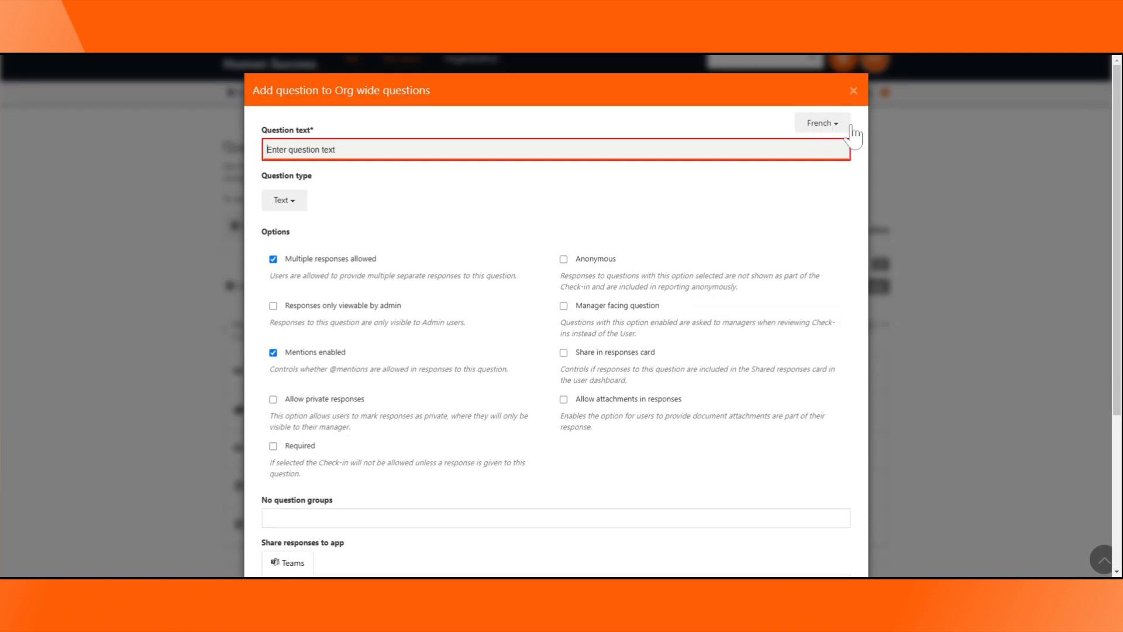
click(855, 91)
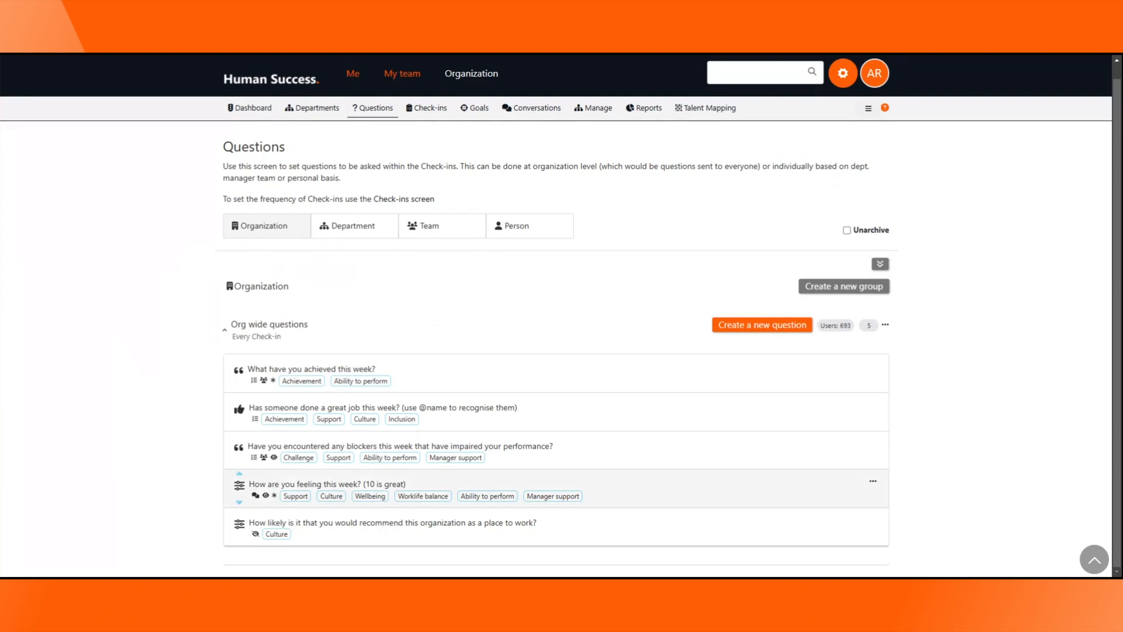
Review the existing question groups at department, team and person level
click(375, 230)
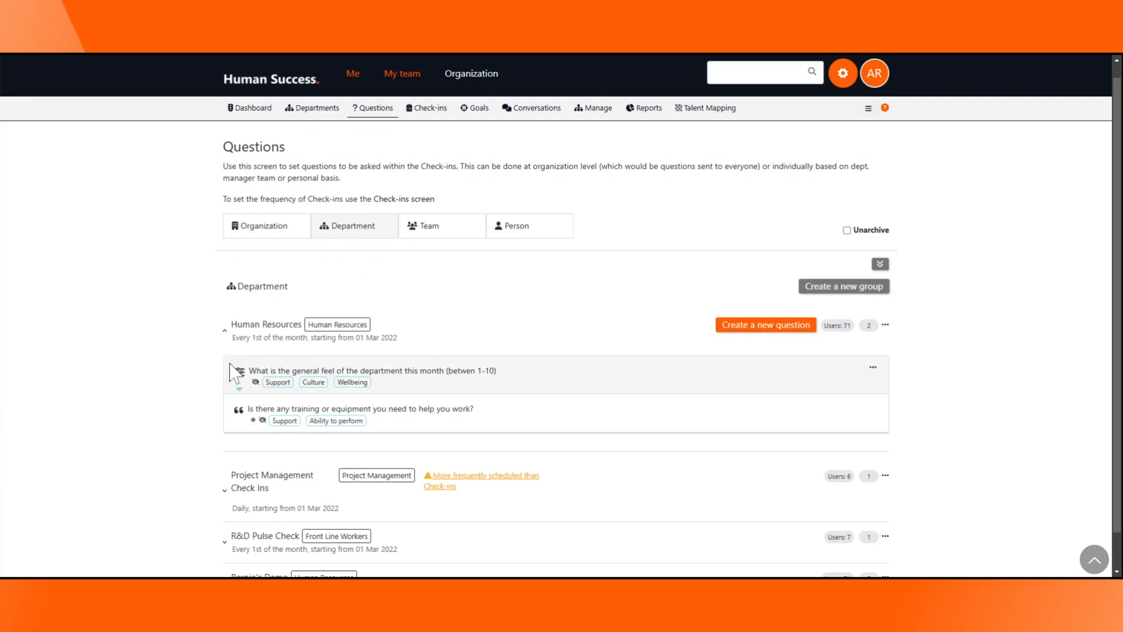
scroll(252, 296, down, 1)
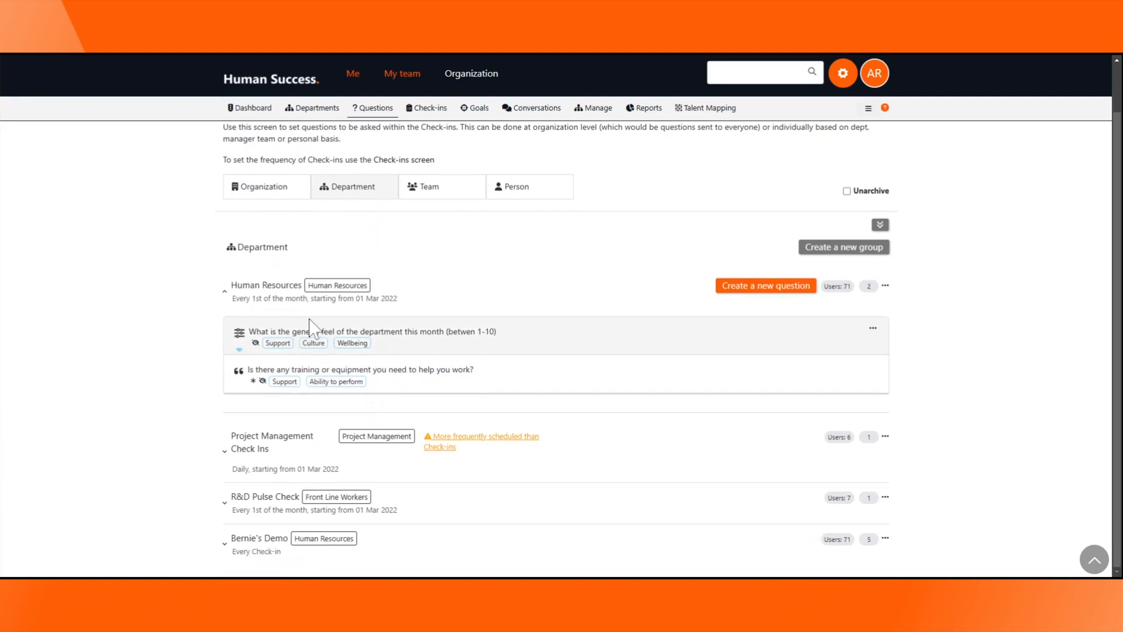
click(449, 186)
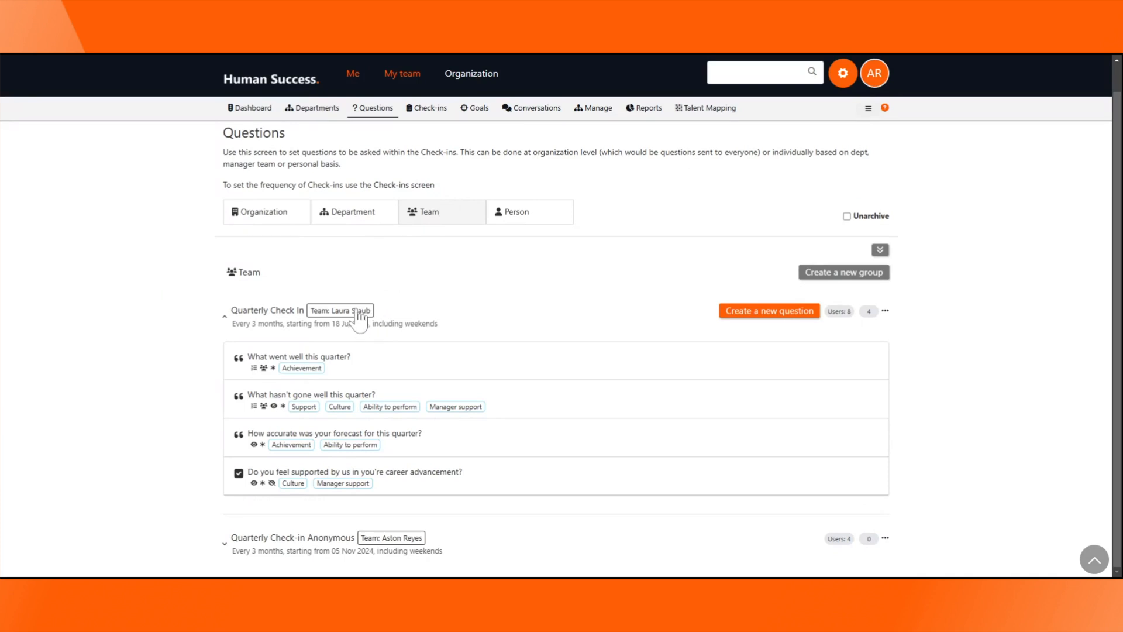
click(524, 211)
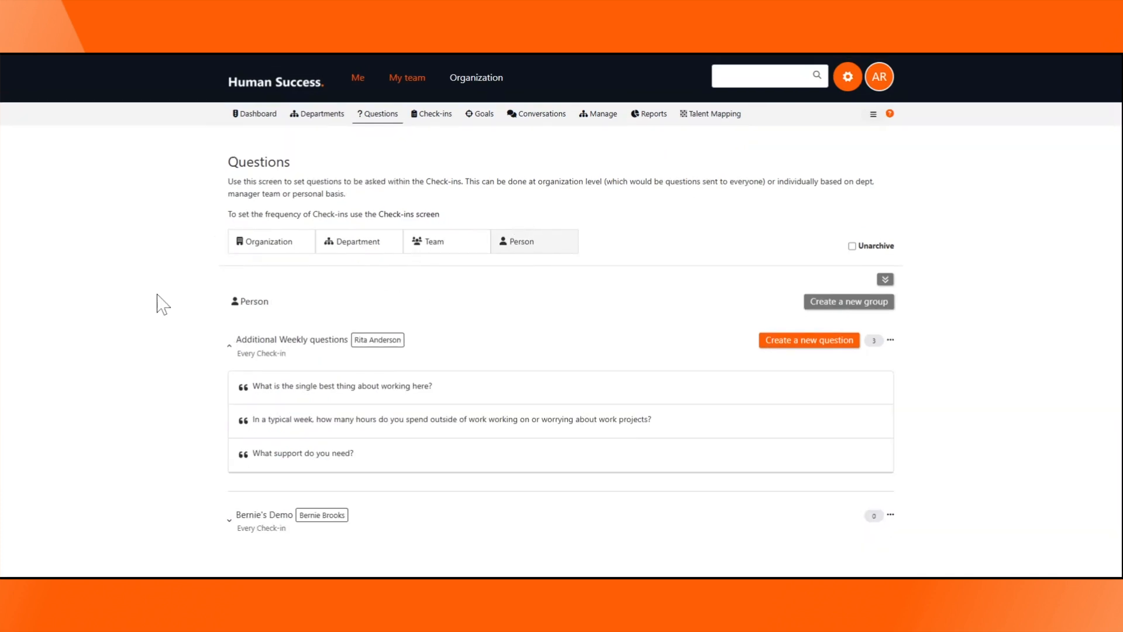
View the settings for a new person question group, close the form without adding it, and return to the organization-level questions
click(819, 303)
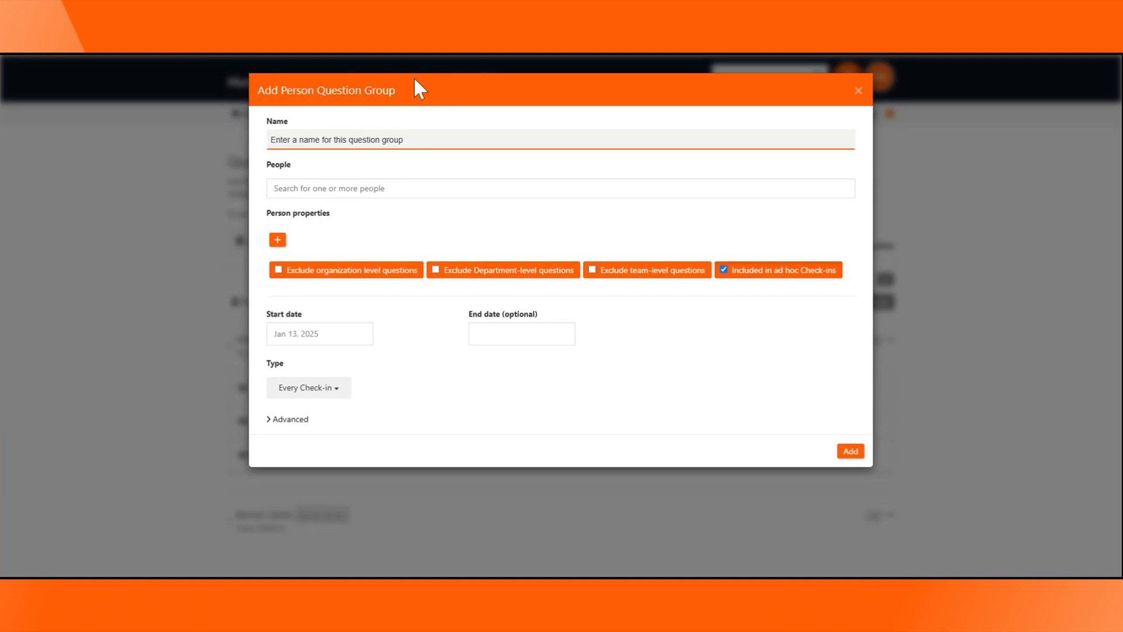
click(859, 92)
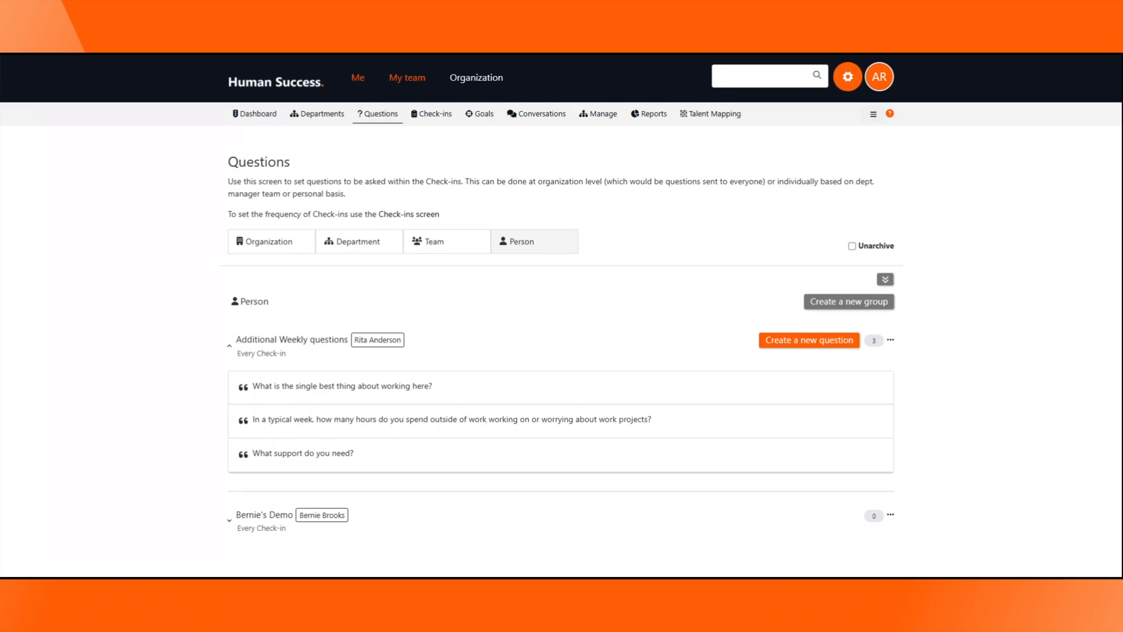
click(296, 243)
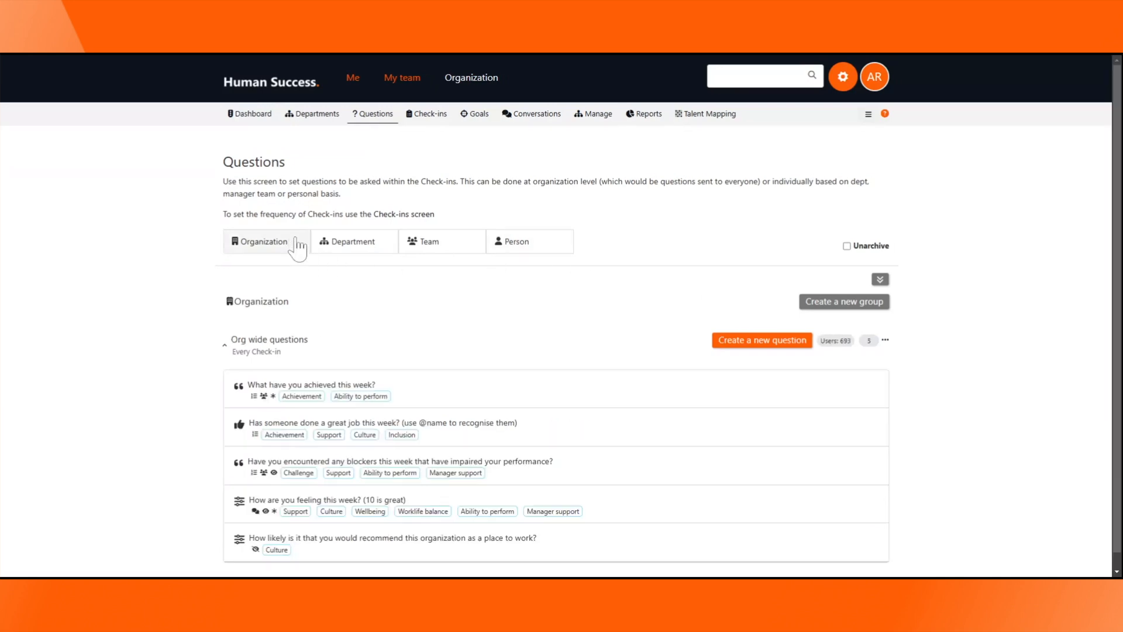
Start a new department-level Check-in schedule named Sales and assign it to the Sales department
click(440, 117)
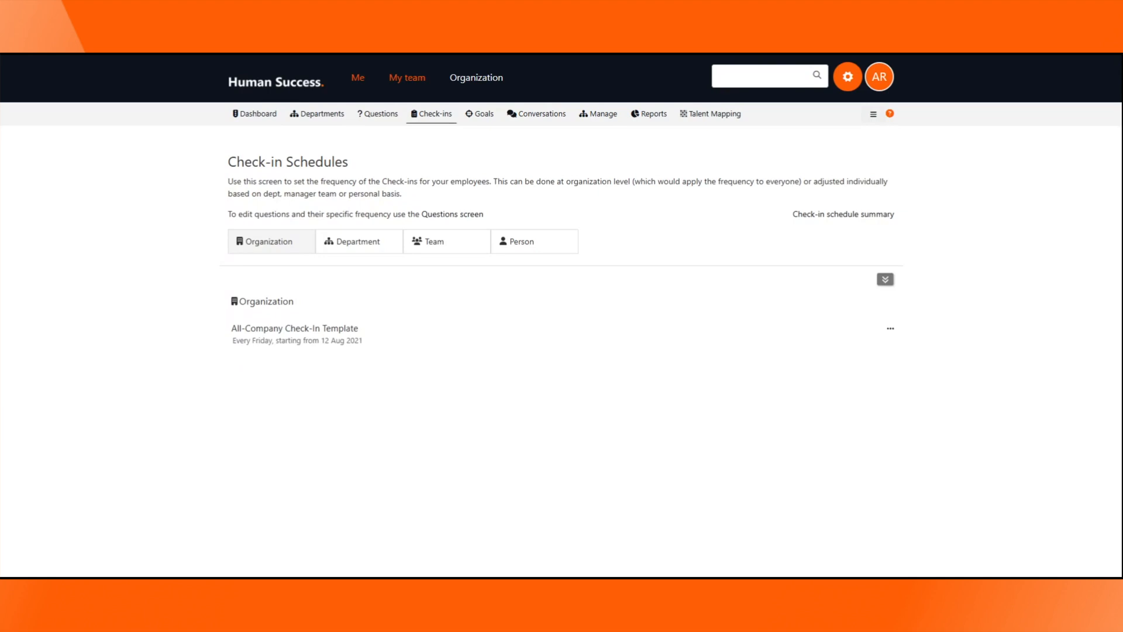
click(373, 245)
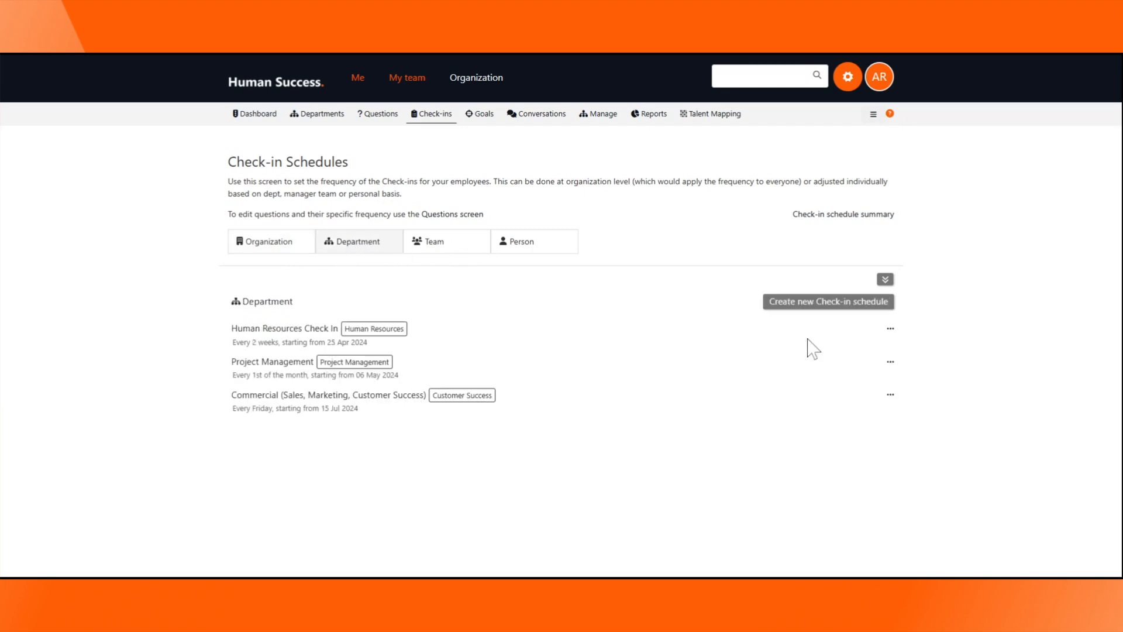
click(880, 305)
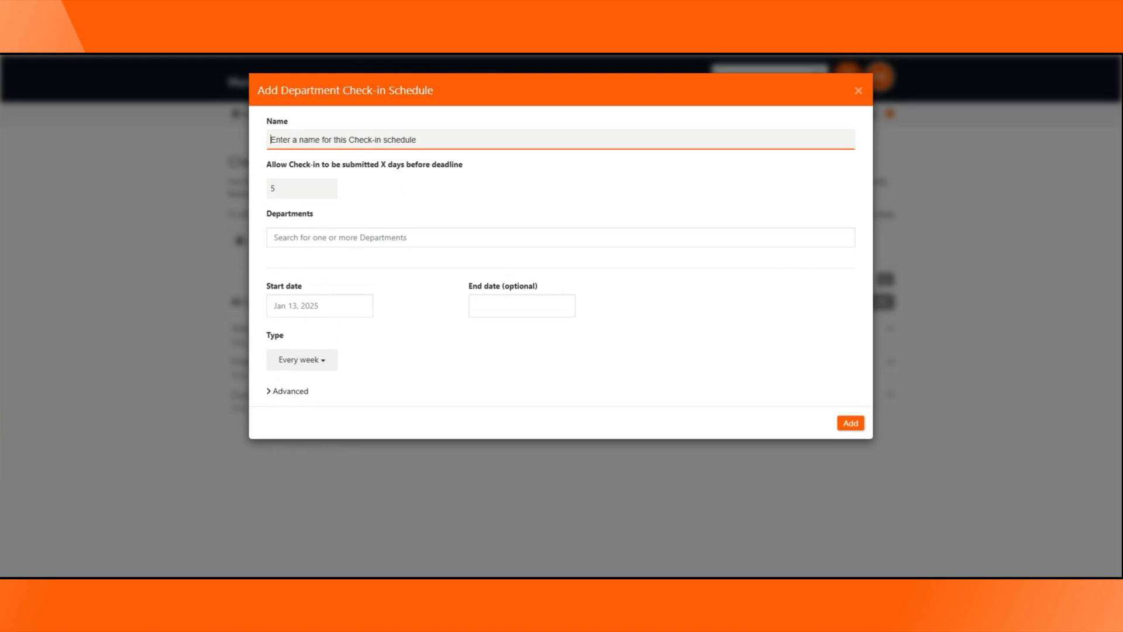
text(Sales)
click(340, 237)
text(sal)
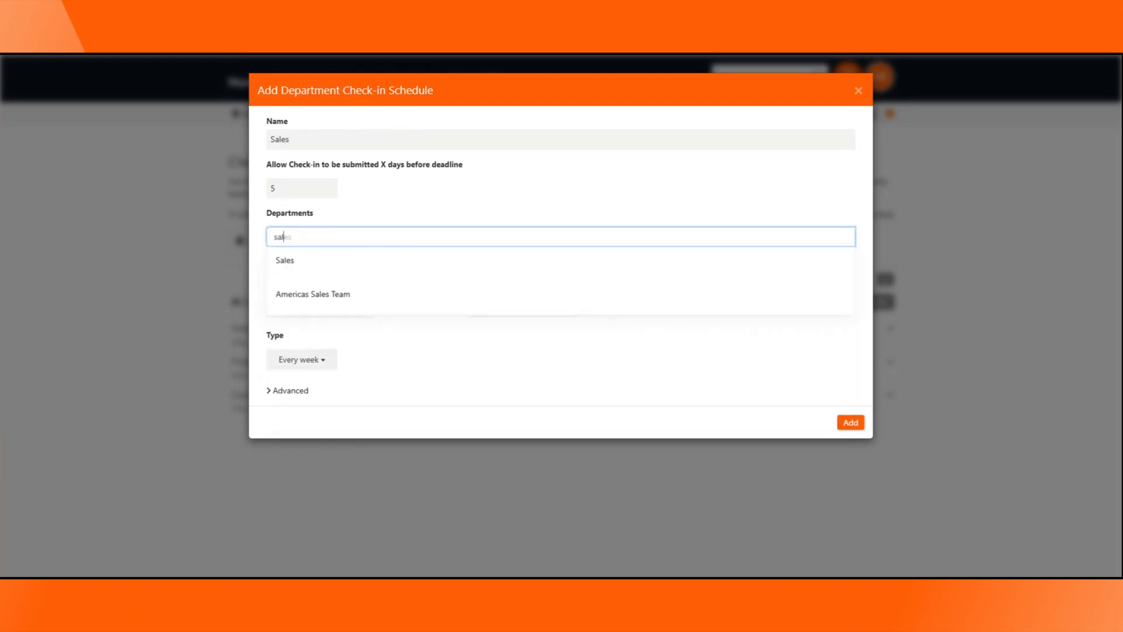
click(402, 264)
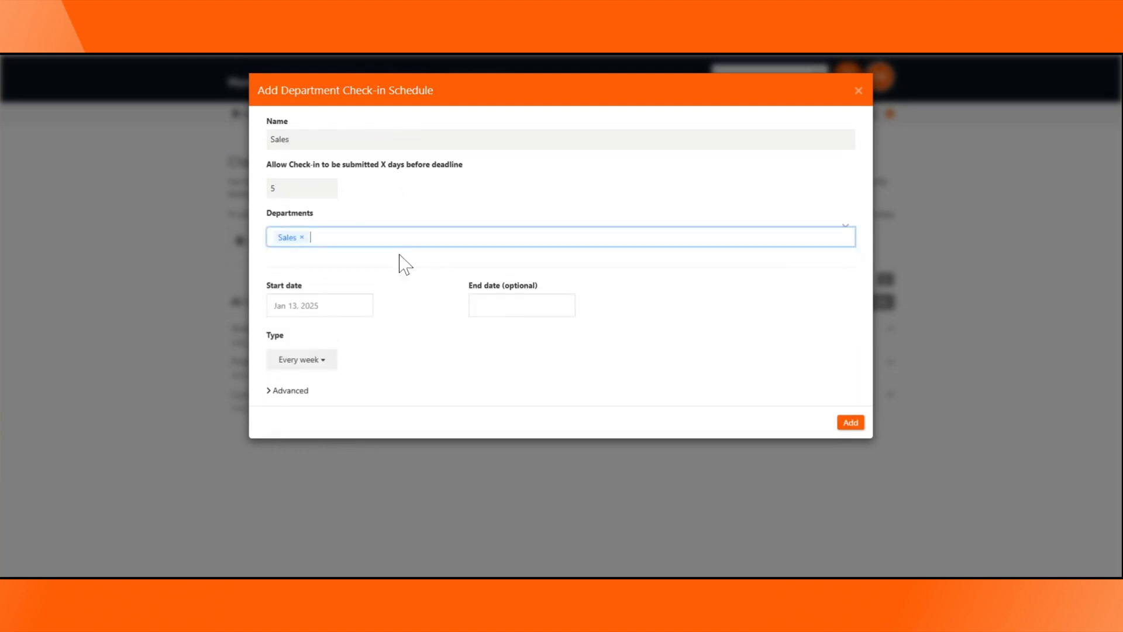
Set the Sales schedule's frequency to Once per month and add the schedule
click(329, 375)
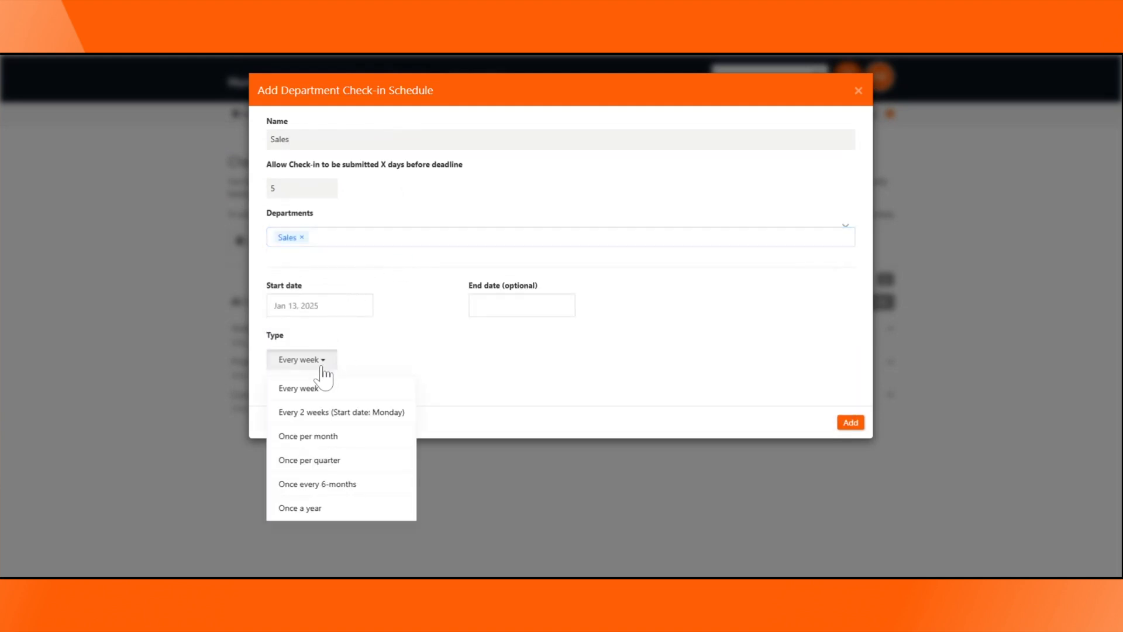
click(322, 437)
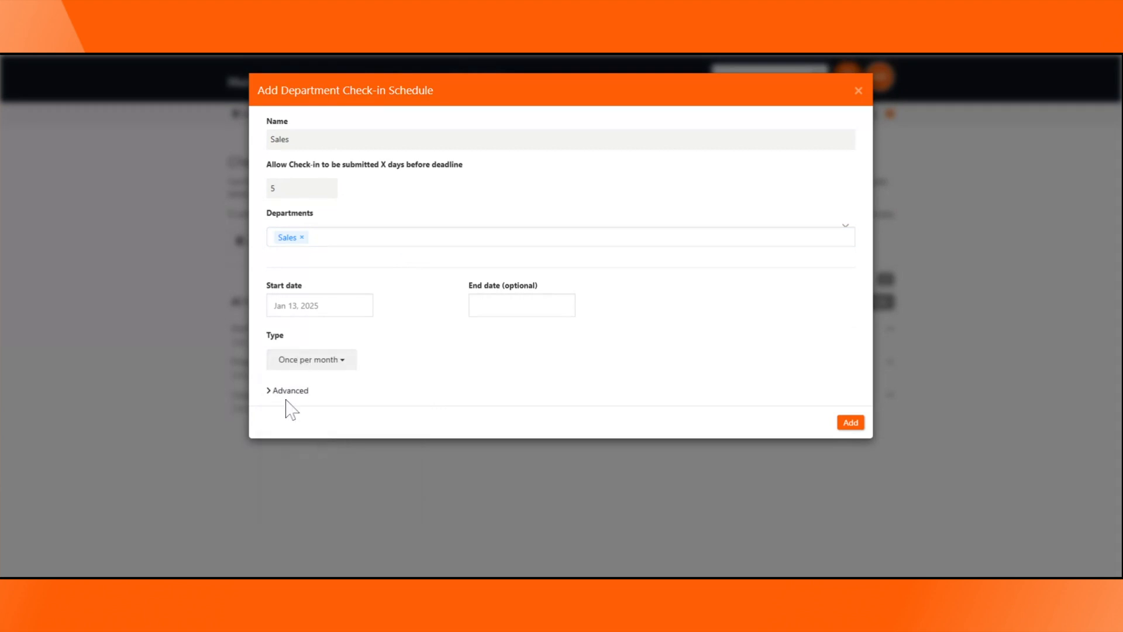
click(854, 427)
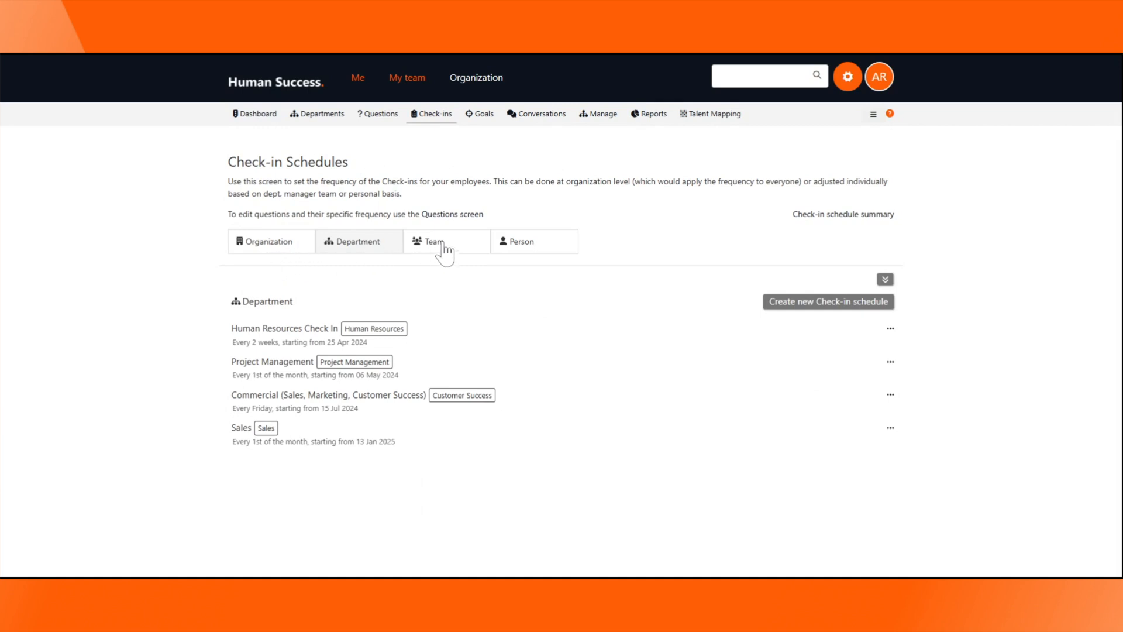
Review the Check-in schedules at team and person level and return to the organization-level schedule
click(468, 252)
click(566, 250)
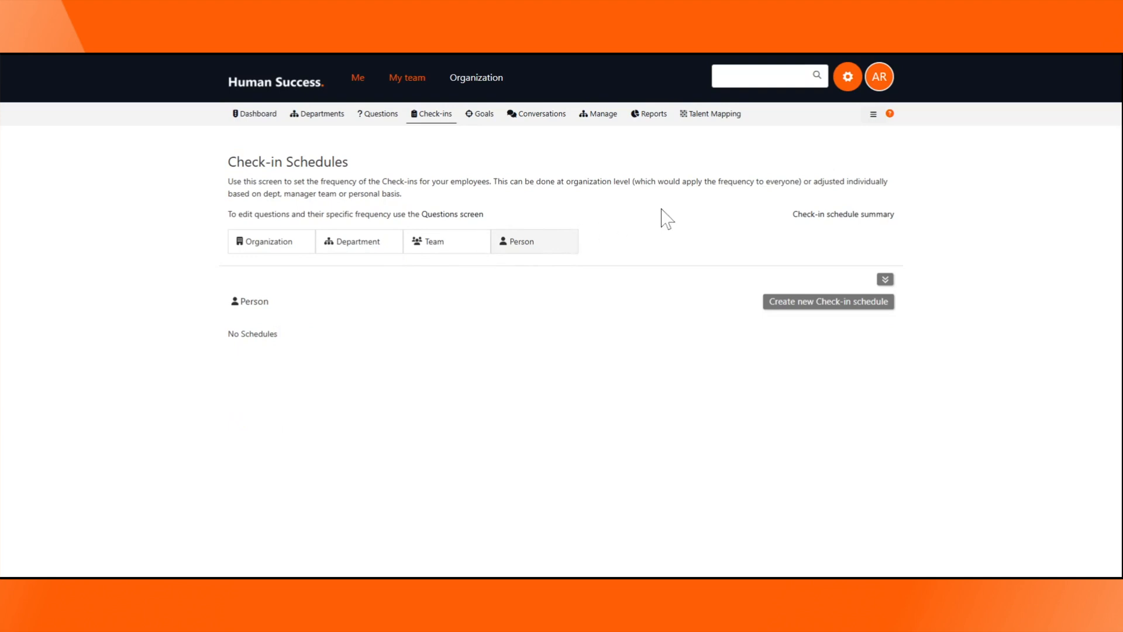
click(292, 247)
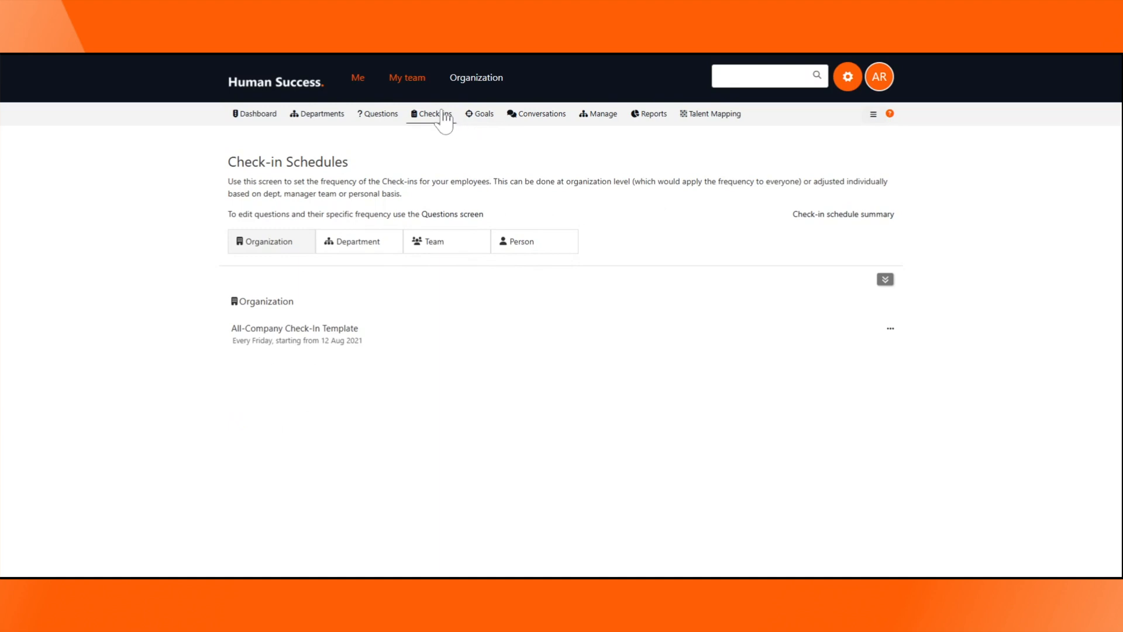
Open the Conversations configuration and review the existing plans with their departments, templates, statuses and frequencies
click(563, 119)
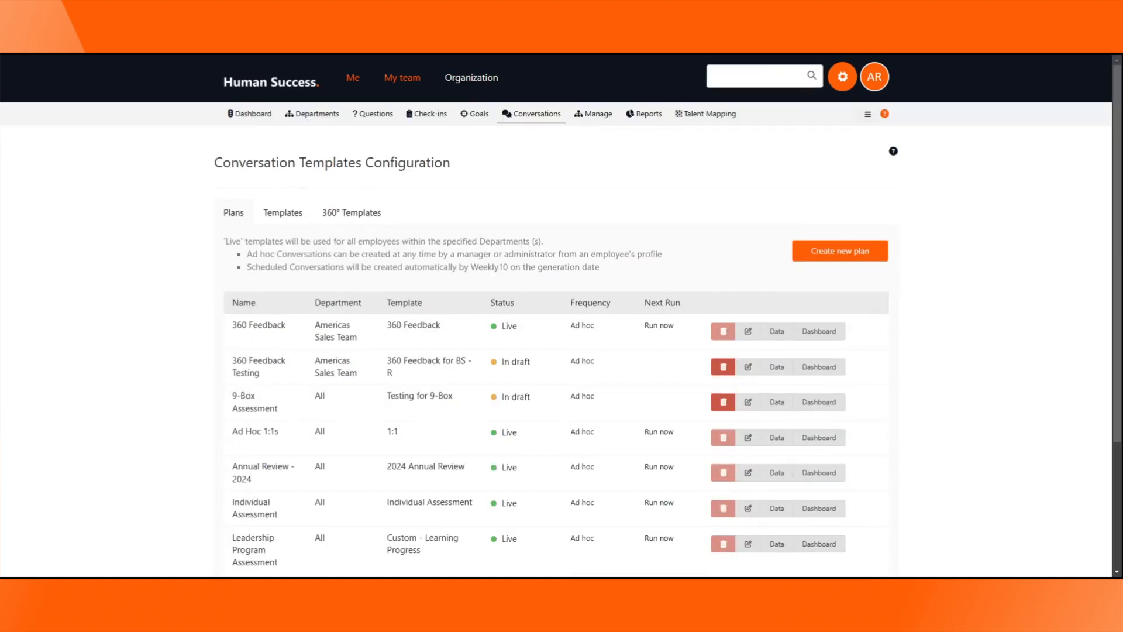
scroll(114, 301, down, 1)
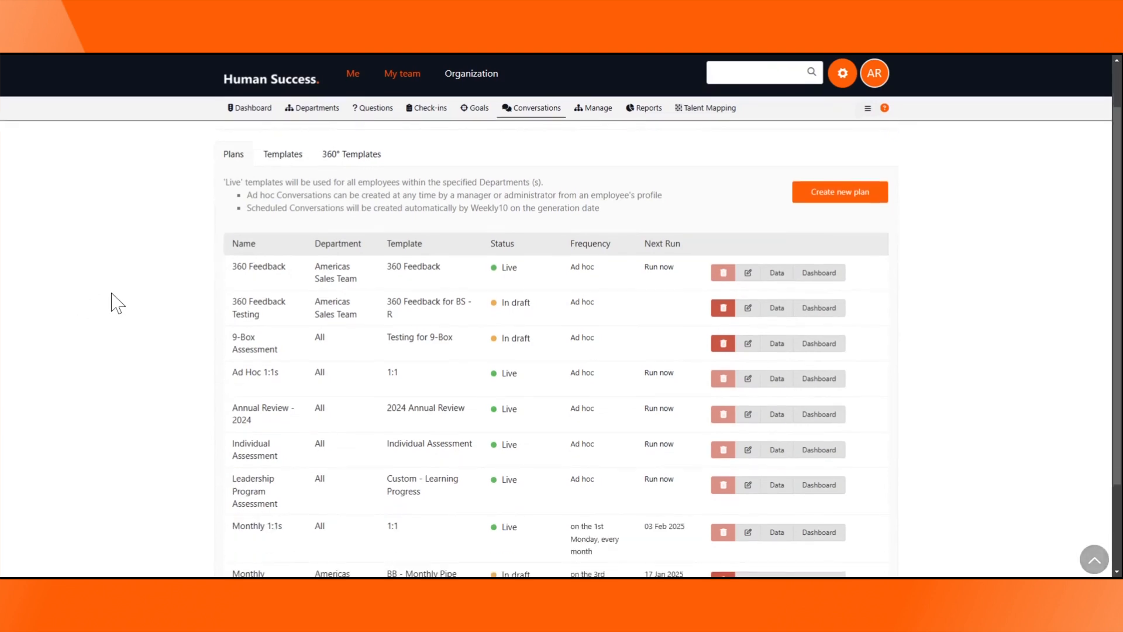
scroll(117, 300, up, 1)
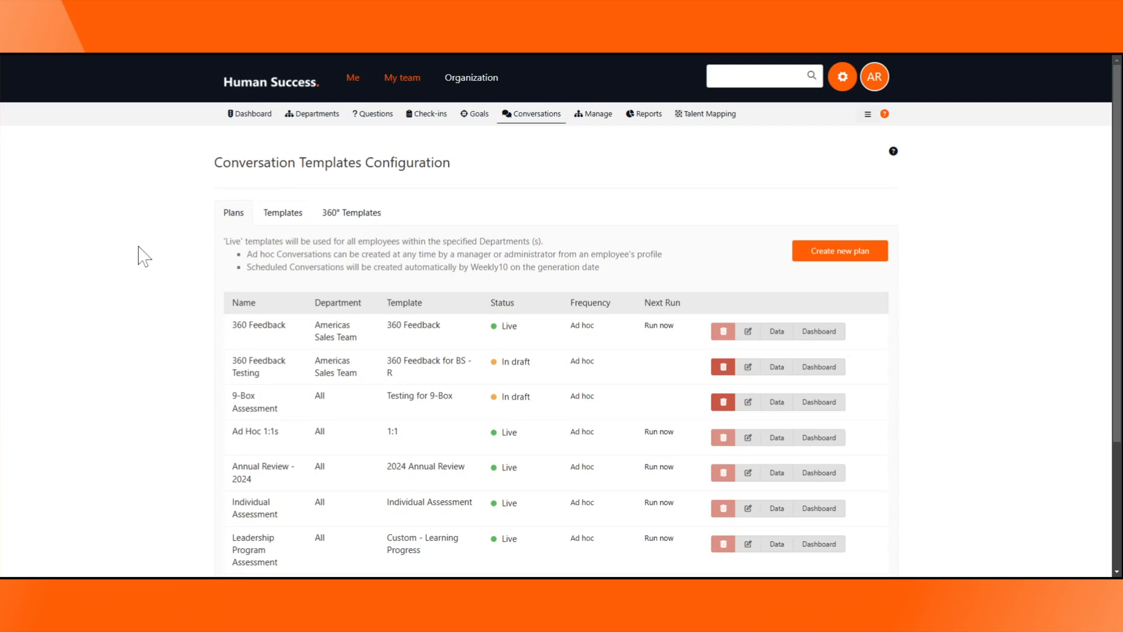
Start a new review plan for All departments based on the Probation Review template
click(813, 256)
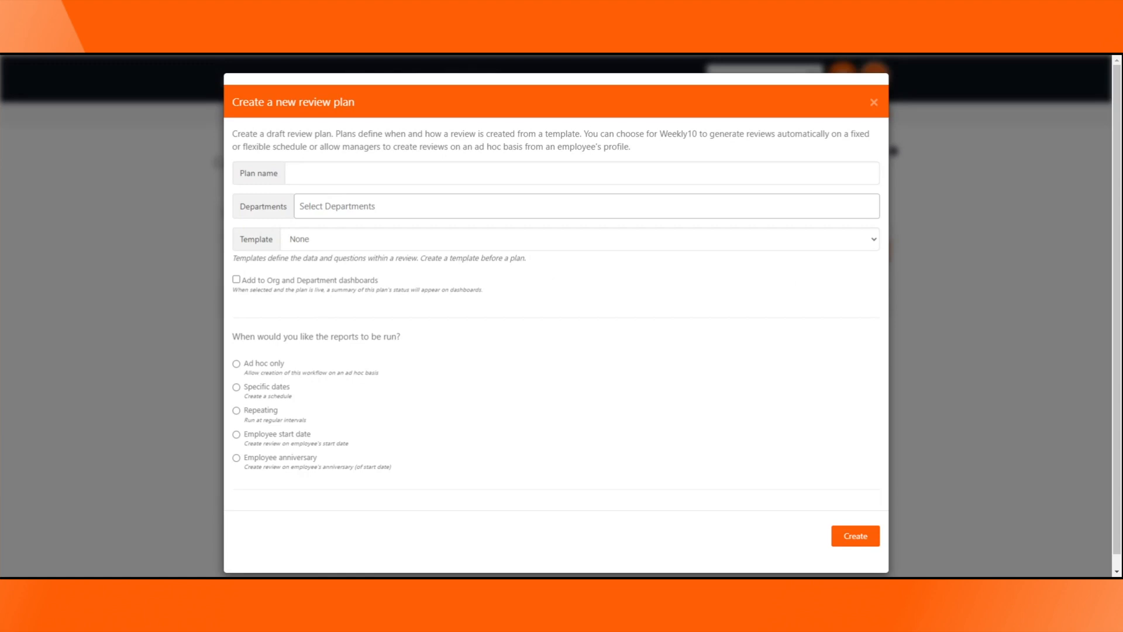
click(327, 206)
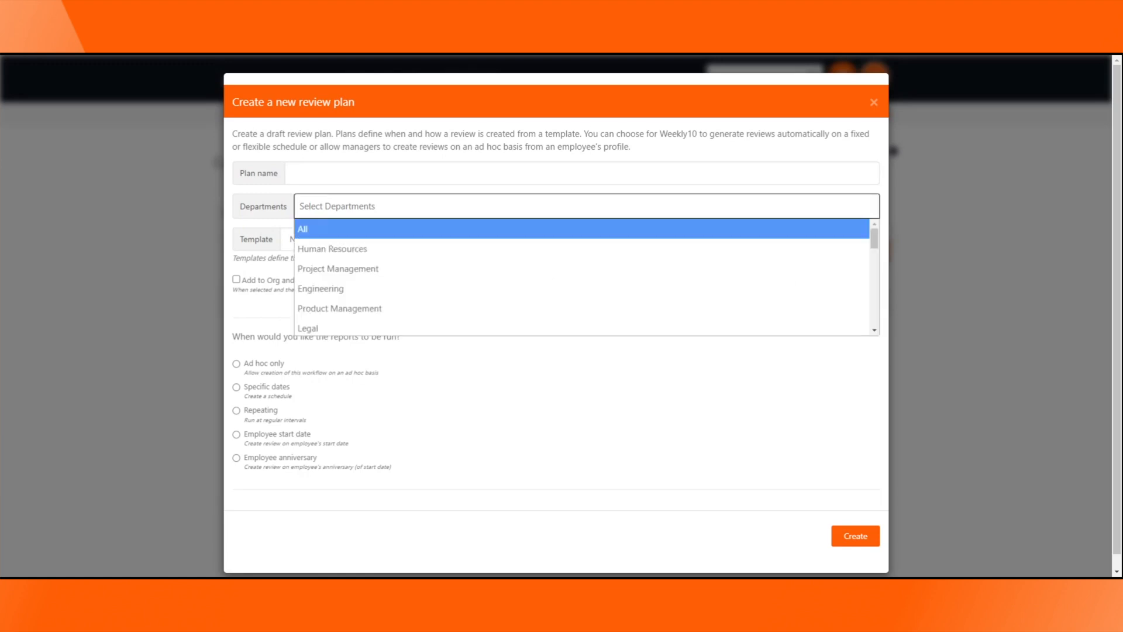
click(307, 227)
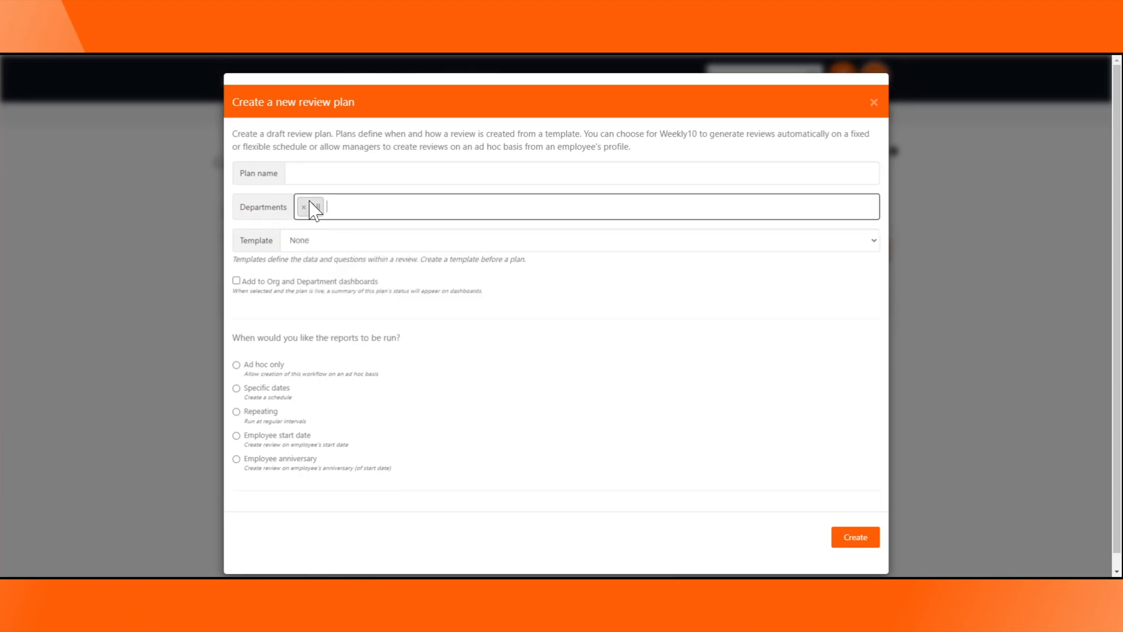
click(376, 241)
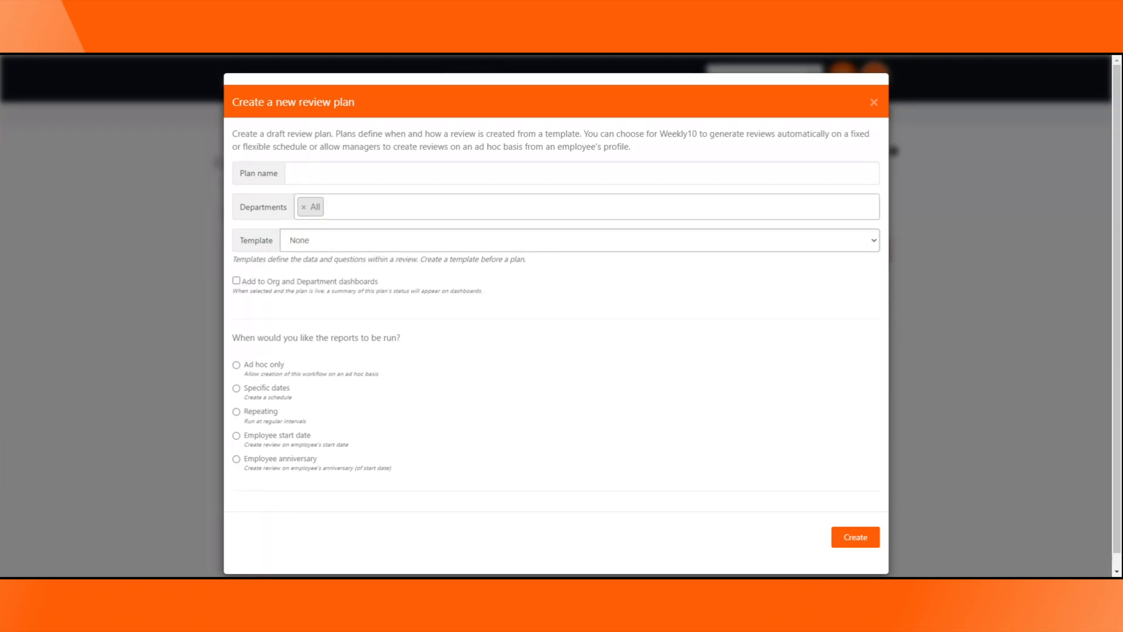
click(374, 375)
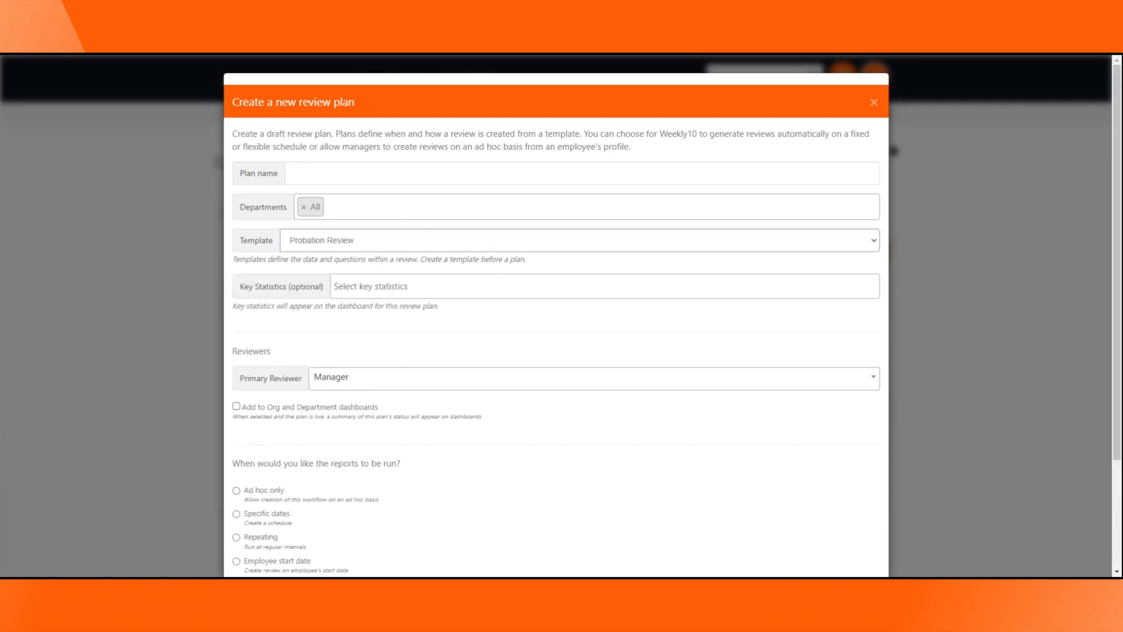
Review the plan's optional key statistics and its primary reviewer choices, keeping Manager as the reviewer
scroll(322, 241, down, 1)
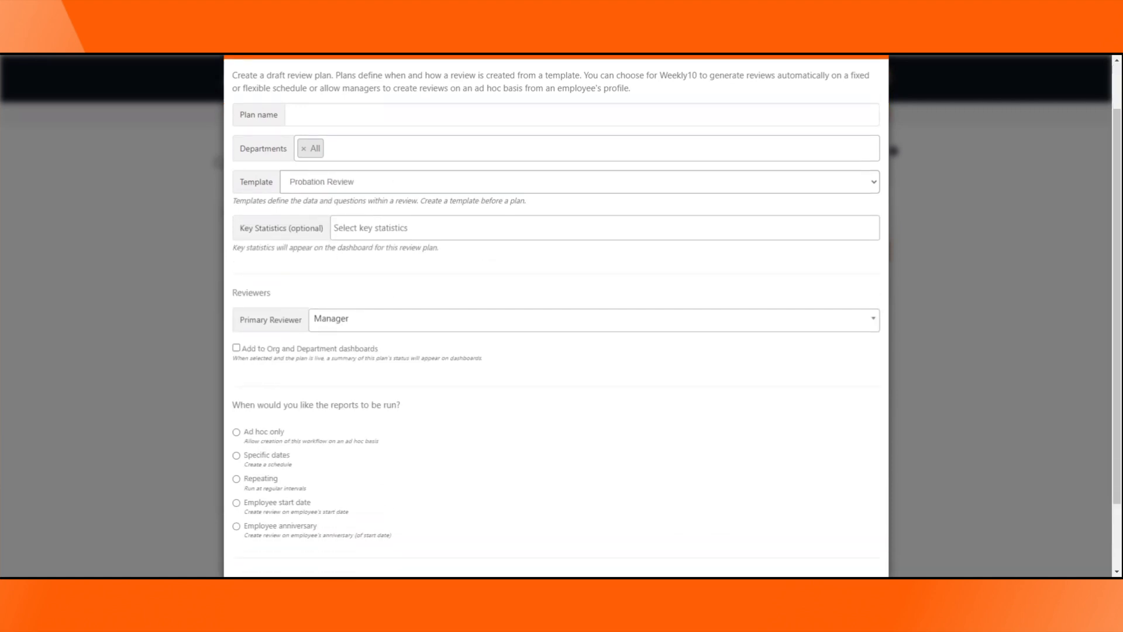
click(604, 228)
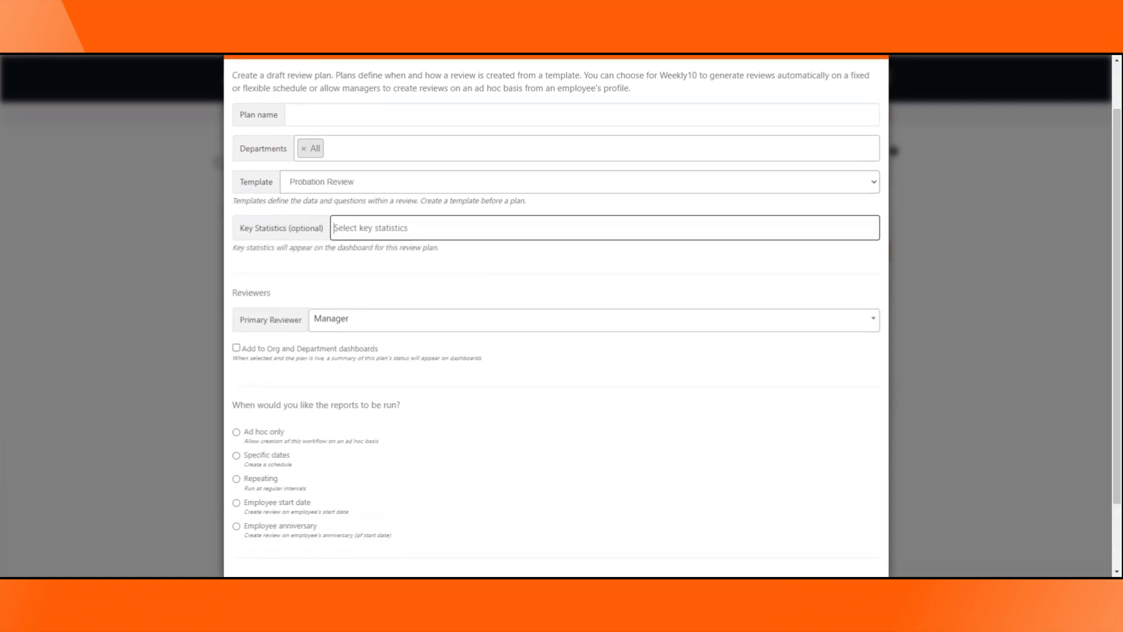
click(279, 274)
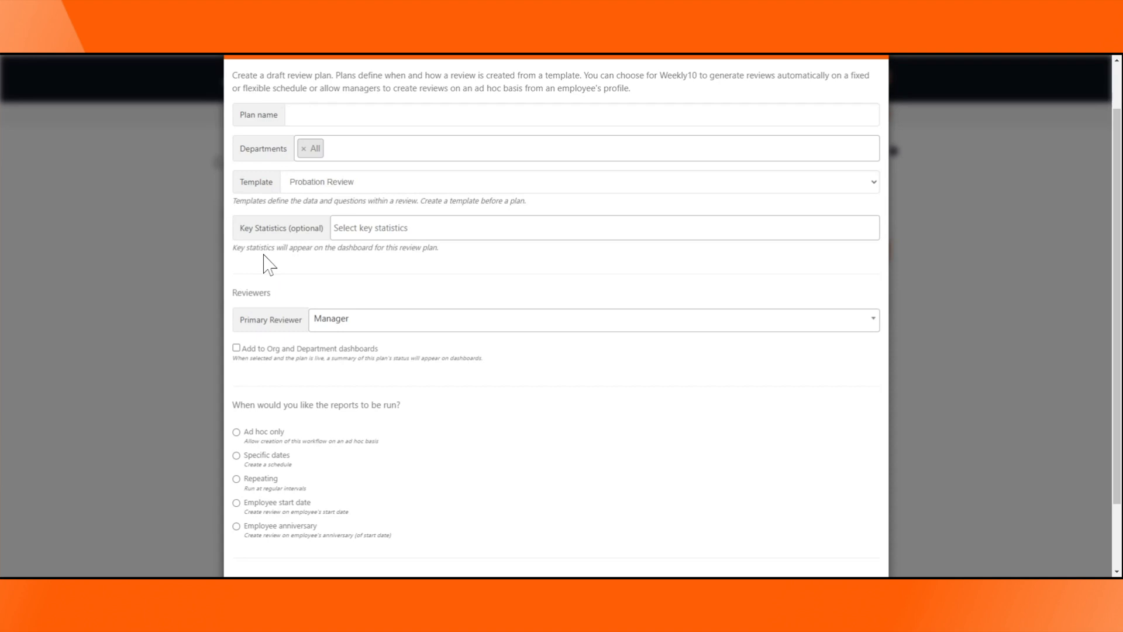
scroll(270, 266, down, 1)
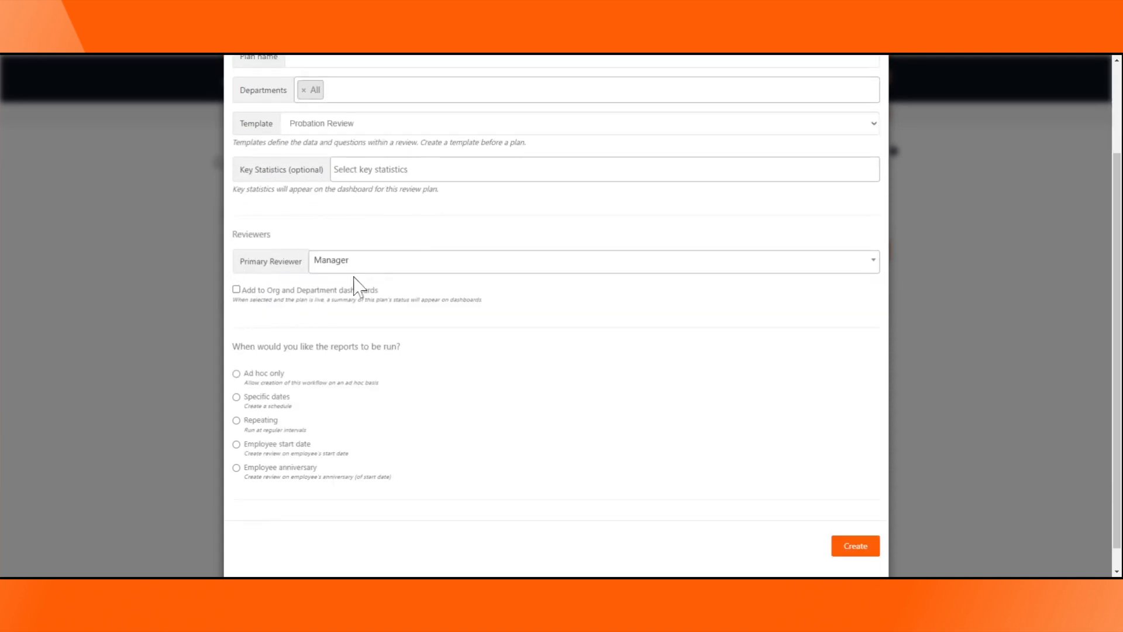
click(376, 266)
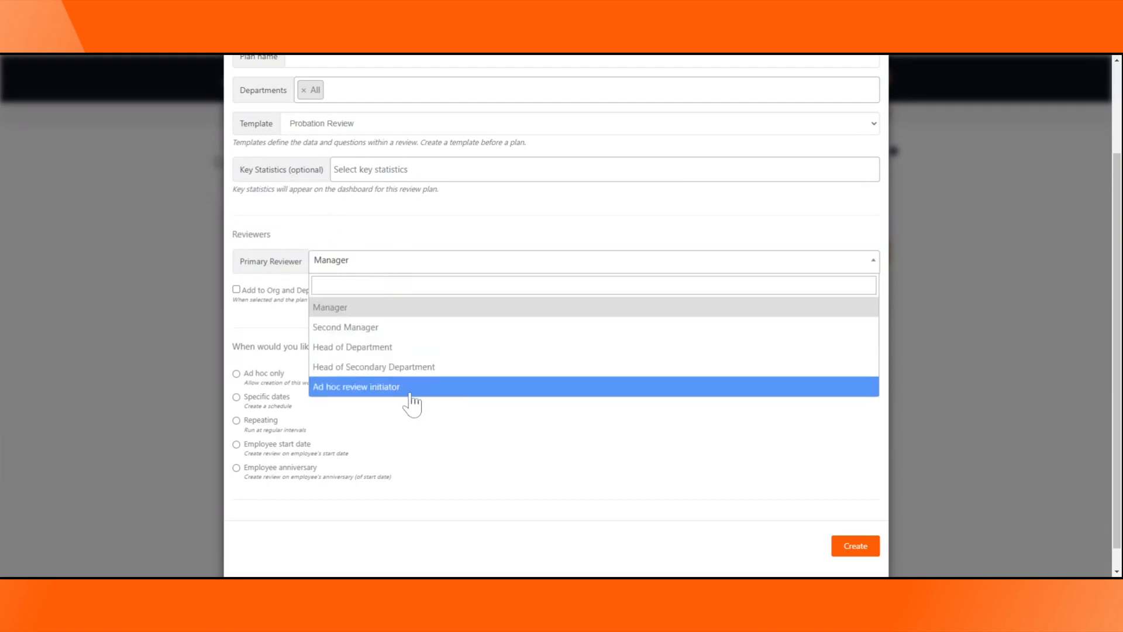
click(432, 224)
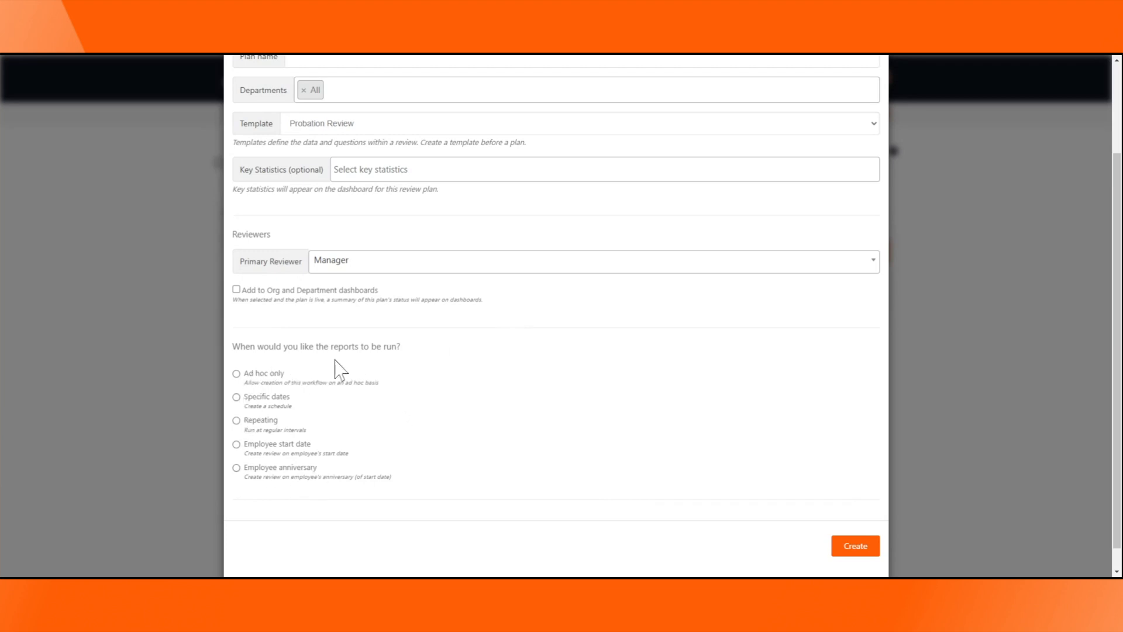
Examine the plan's Ad hoc only, Specific dates and Repeating run options, using a Monthly cadence for Repeating
scroll(528, 378, down, 1)
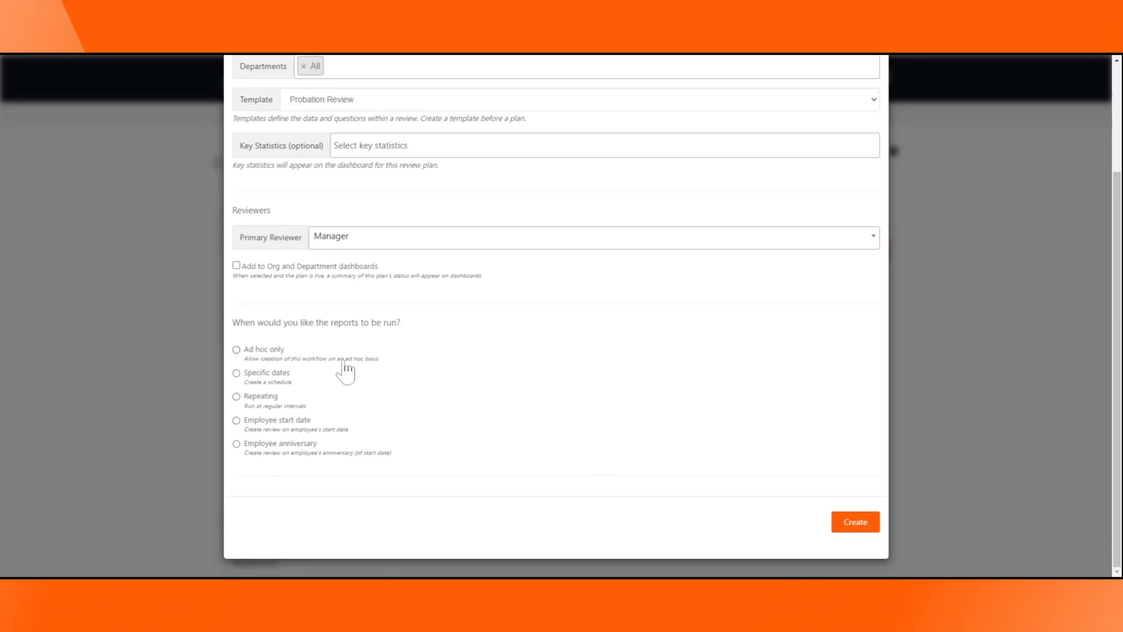
click(236, 350)
scroll(664, 300, down, 2)
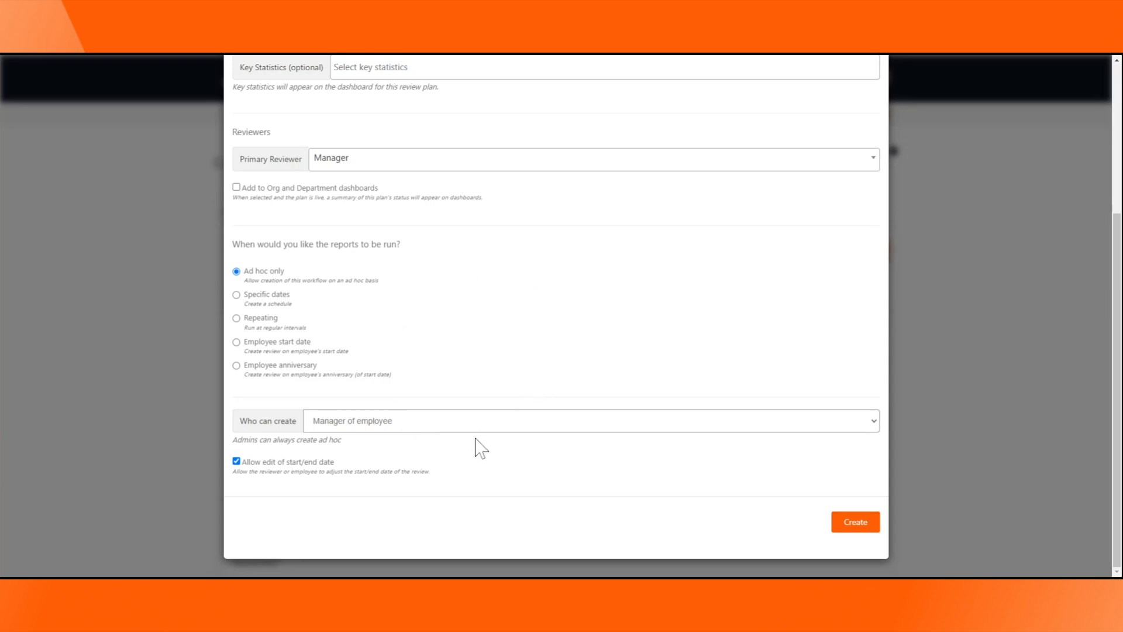
click(281, 301)
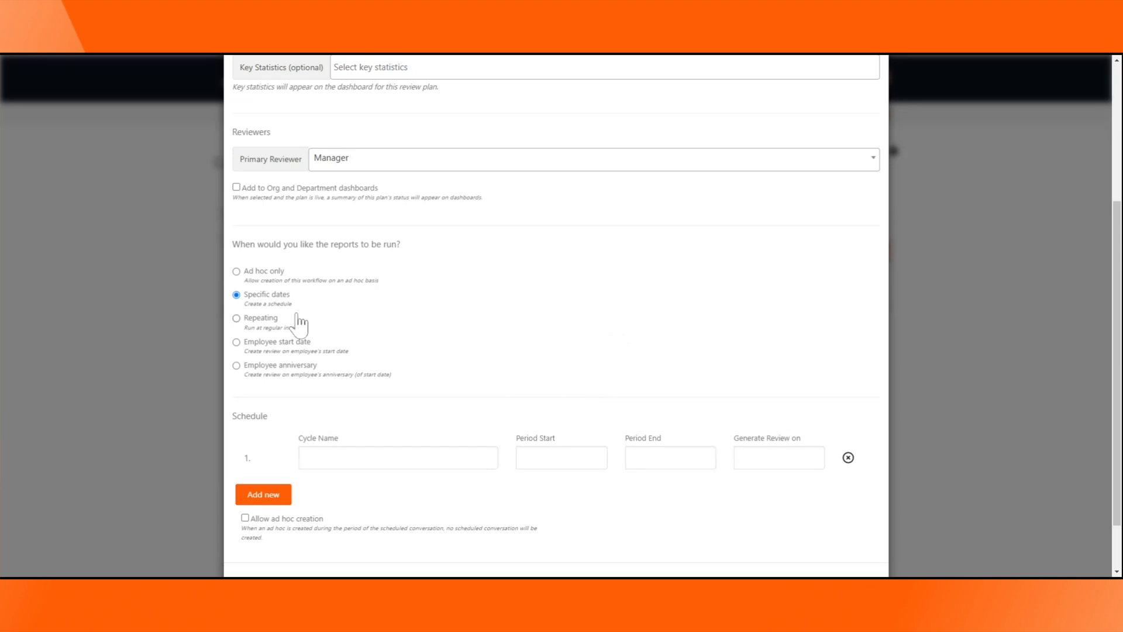
click(276, 318)
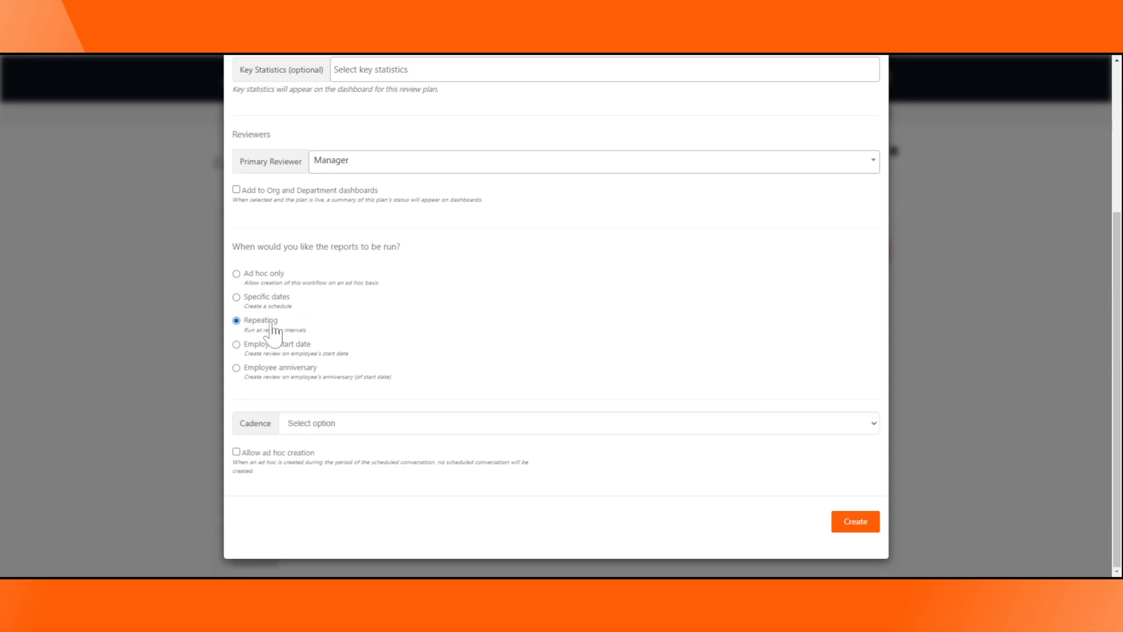
click(339, 447)
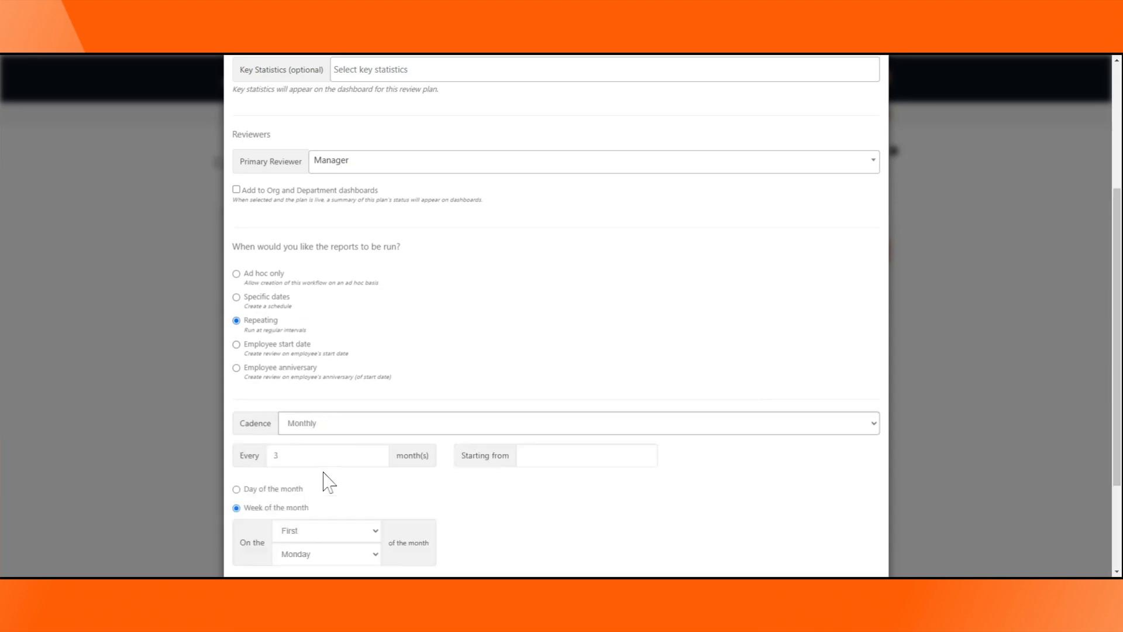
scroll(411, 367, down, 1)
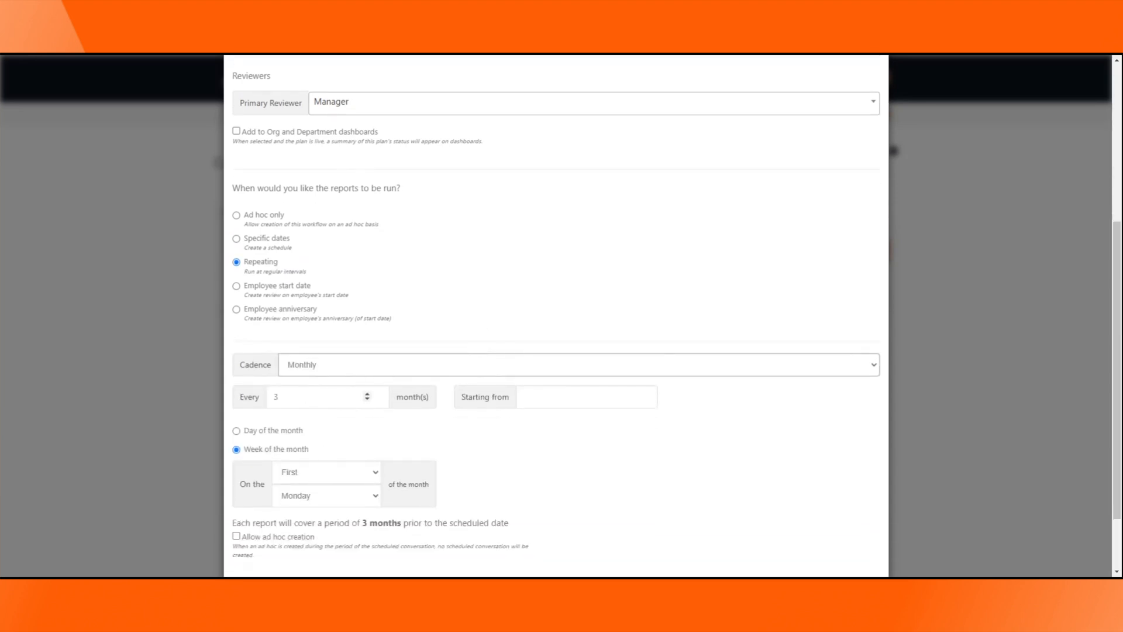
Examine the Employee start date and Employee anniversary run options, close the plan form without creating it, and return to the plans list
click(310, 291)
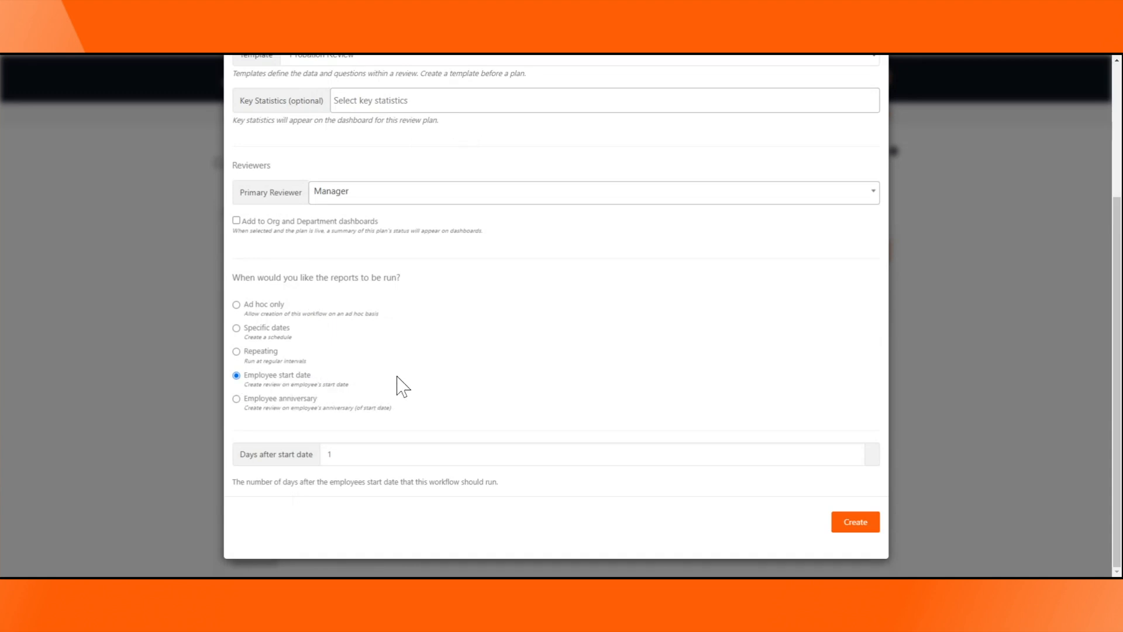
click(305, 399)
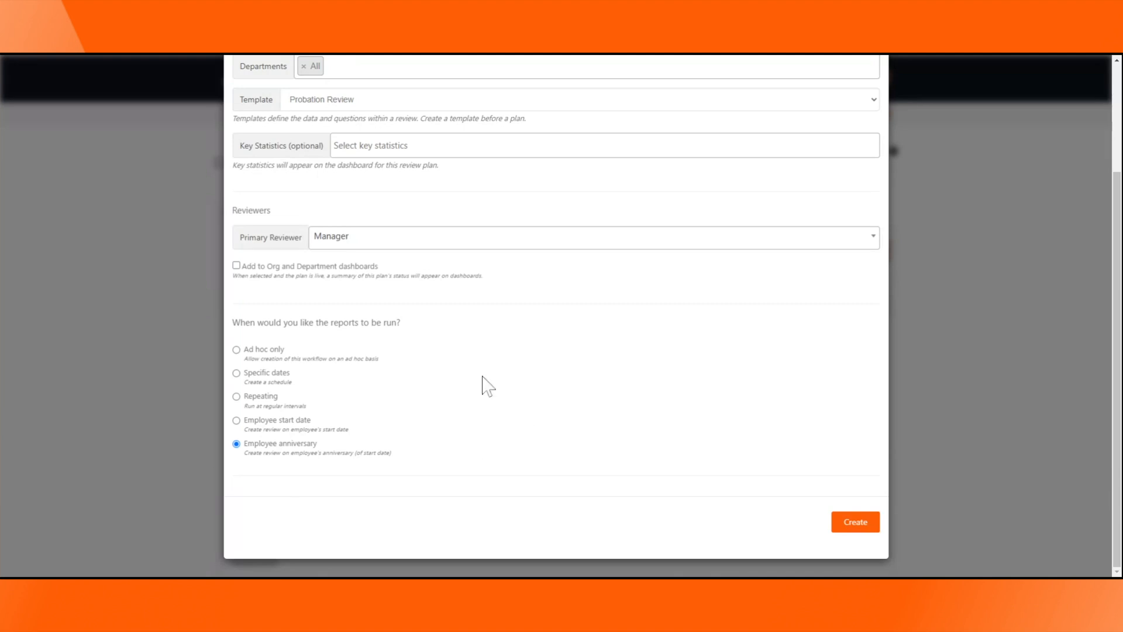
scroll(690, 284, up, 3)
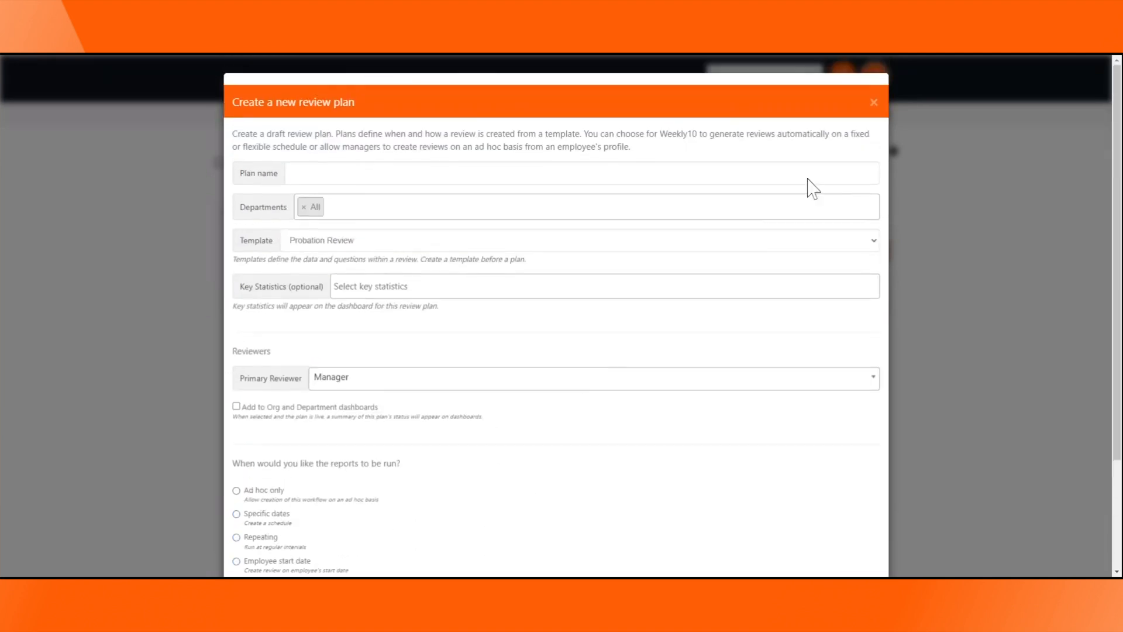
click(875, 104)
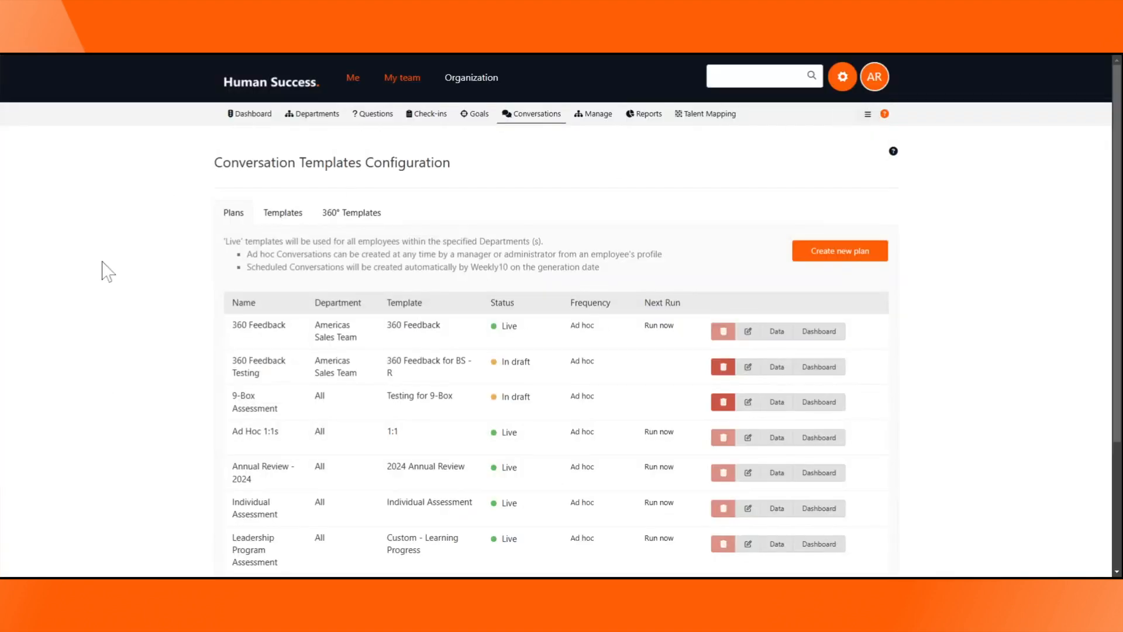
mouse_move(494, 434)
scroll(229, 379, down, 1)
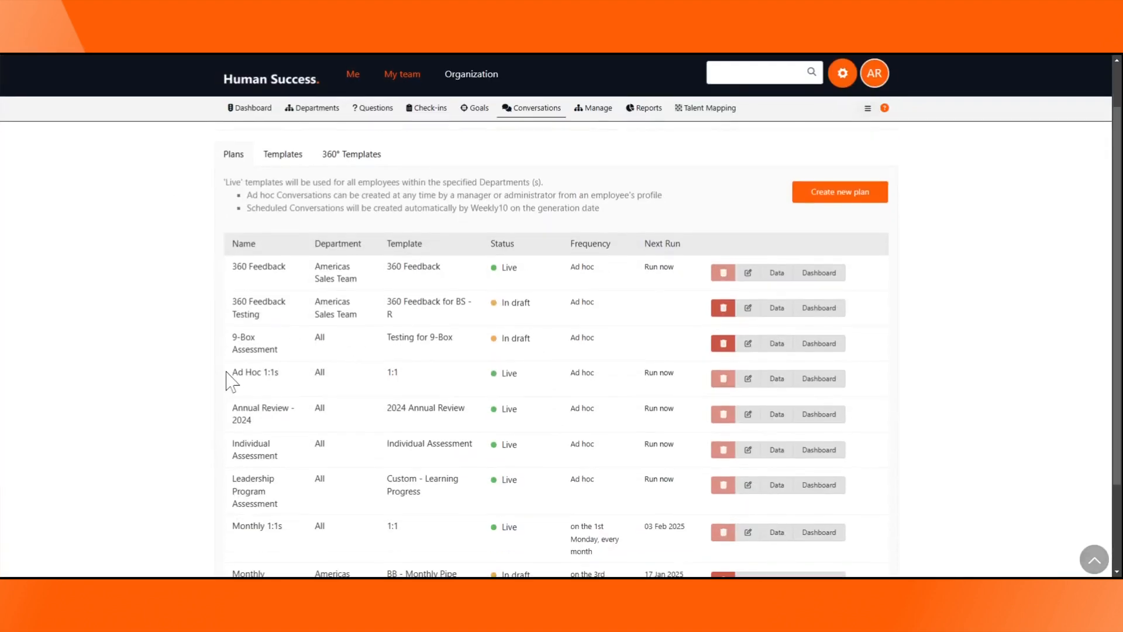
Create an Employee Review conversation template named 1:1, starting from scratch
mouse_move(510, 310)
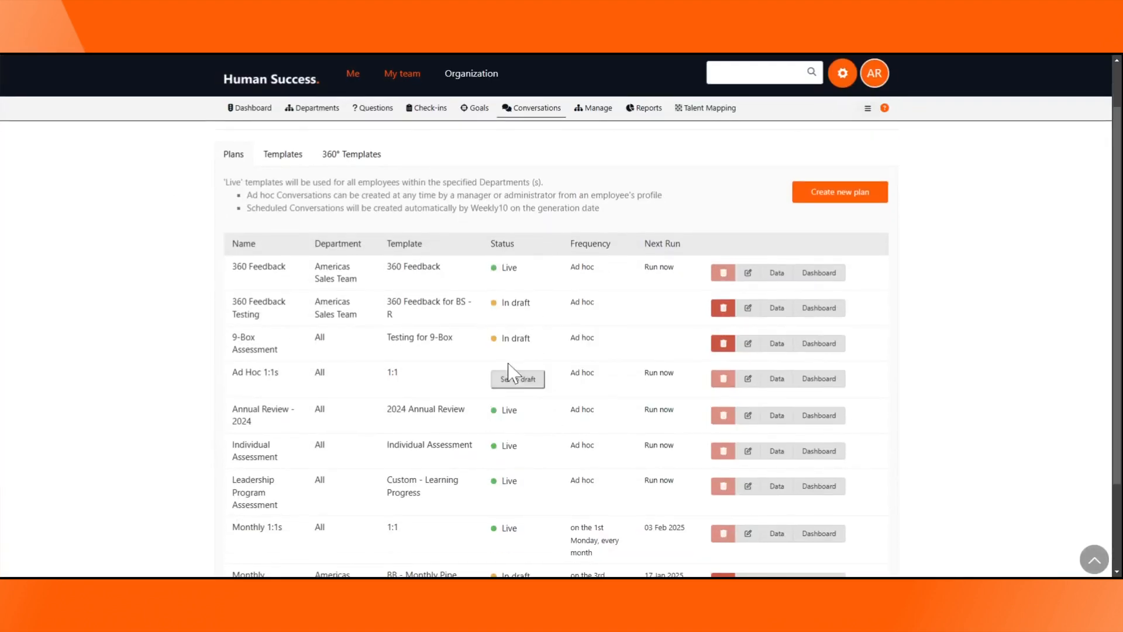
mouse_move(510, 342)
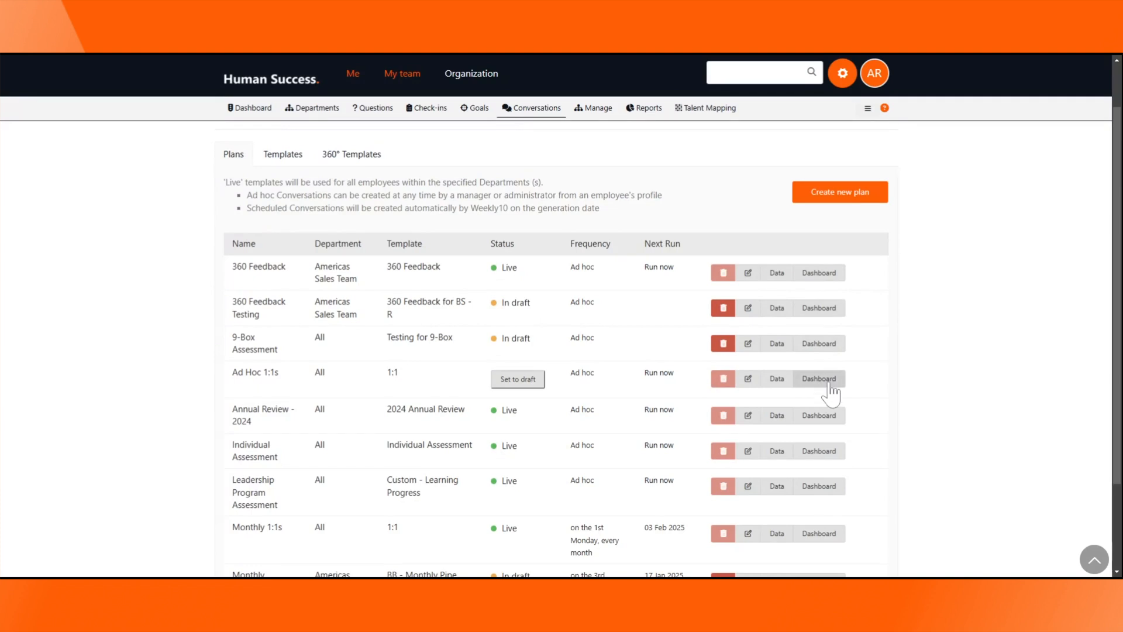
scroll(509, 272, up, 1)
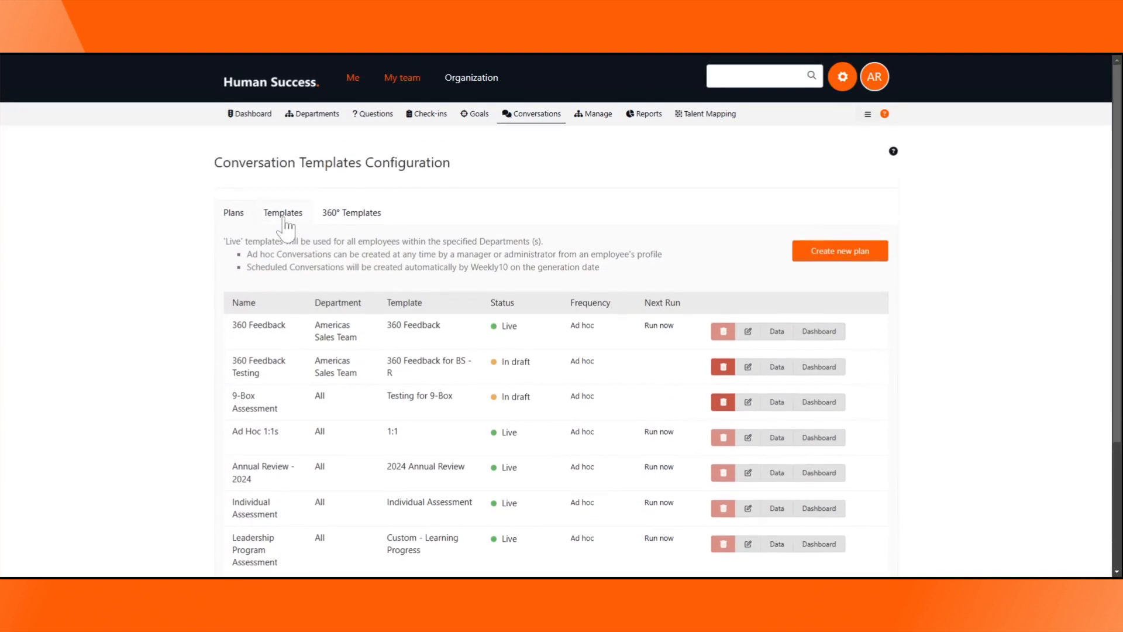
click(284, 217)
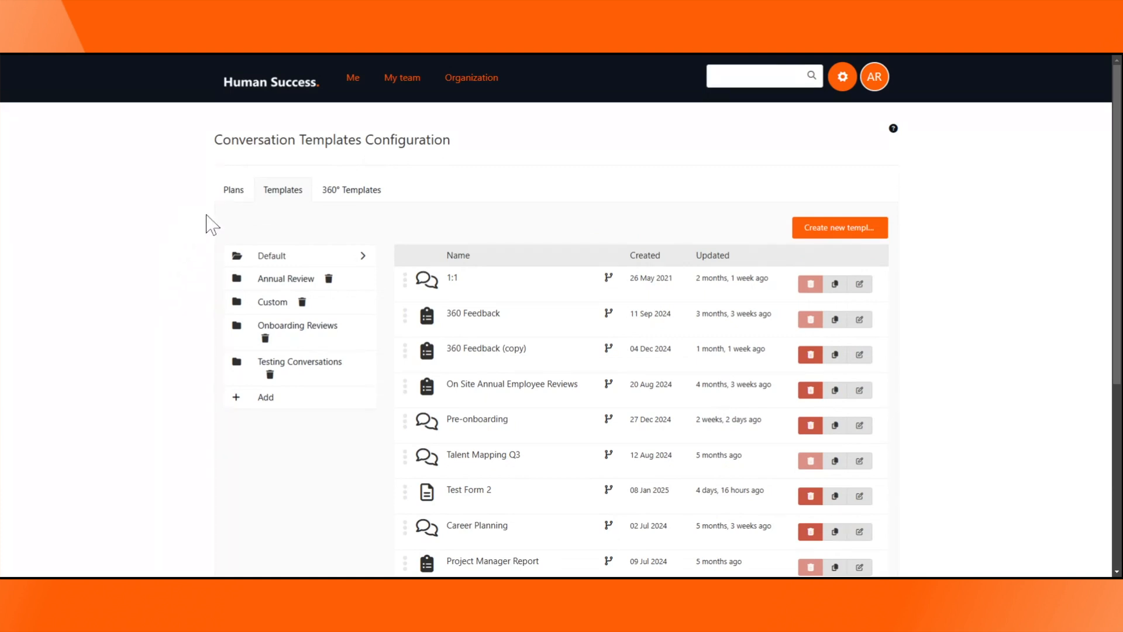
click(846, 229)
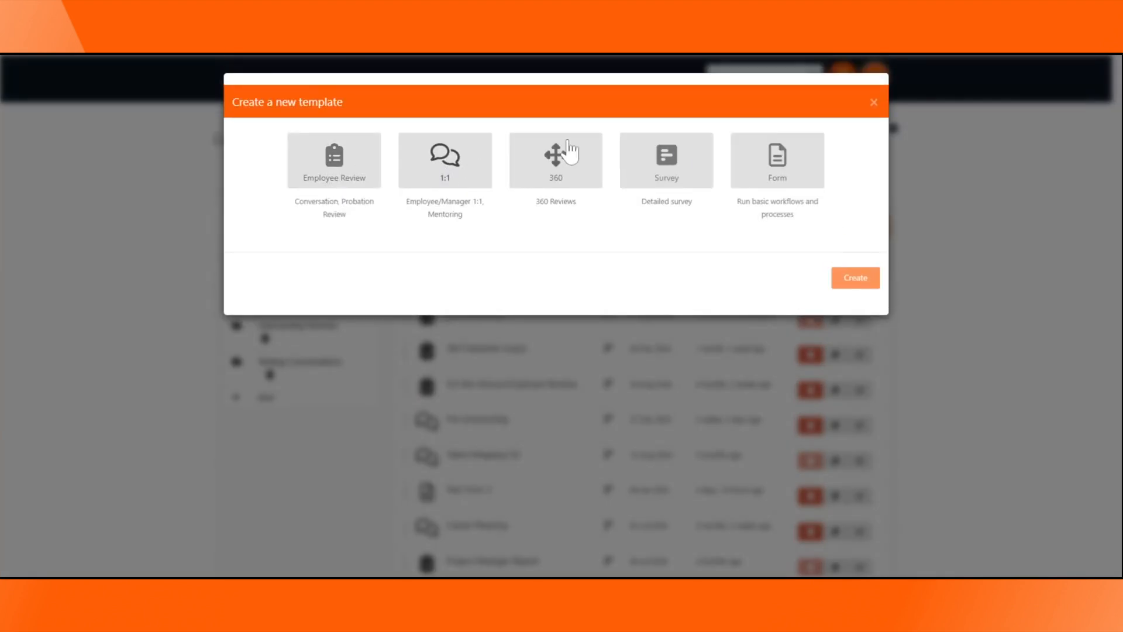
click(356, 176)
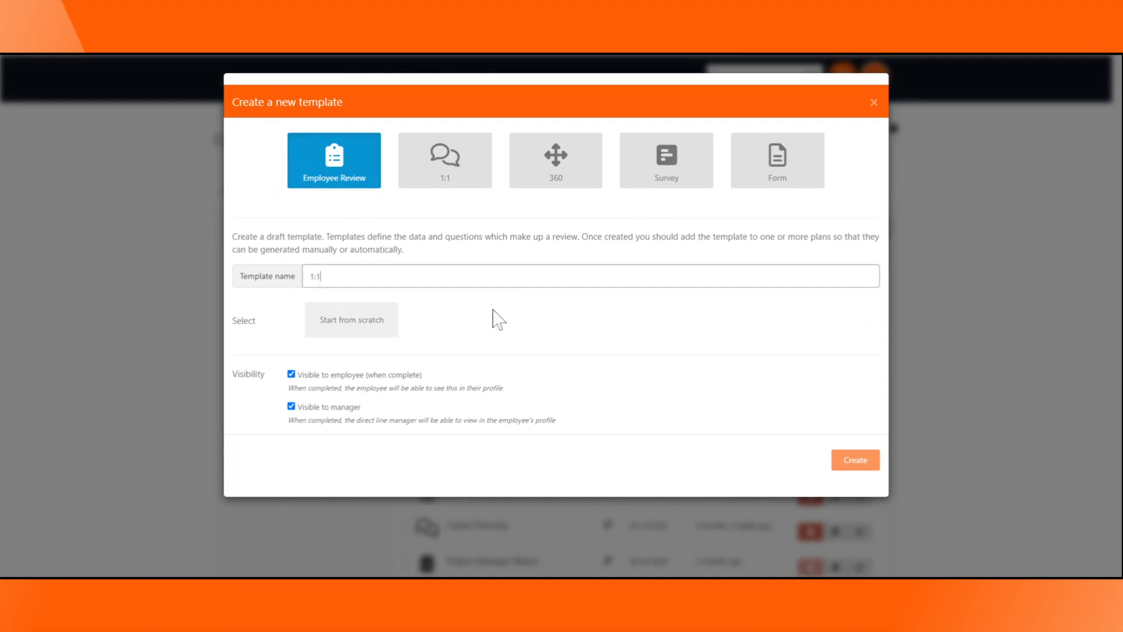
click(369, 332)
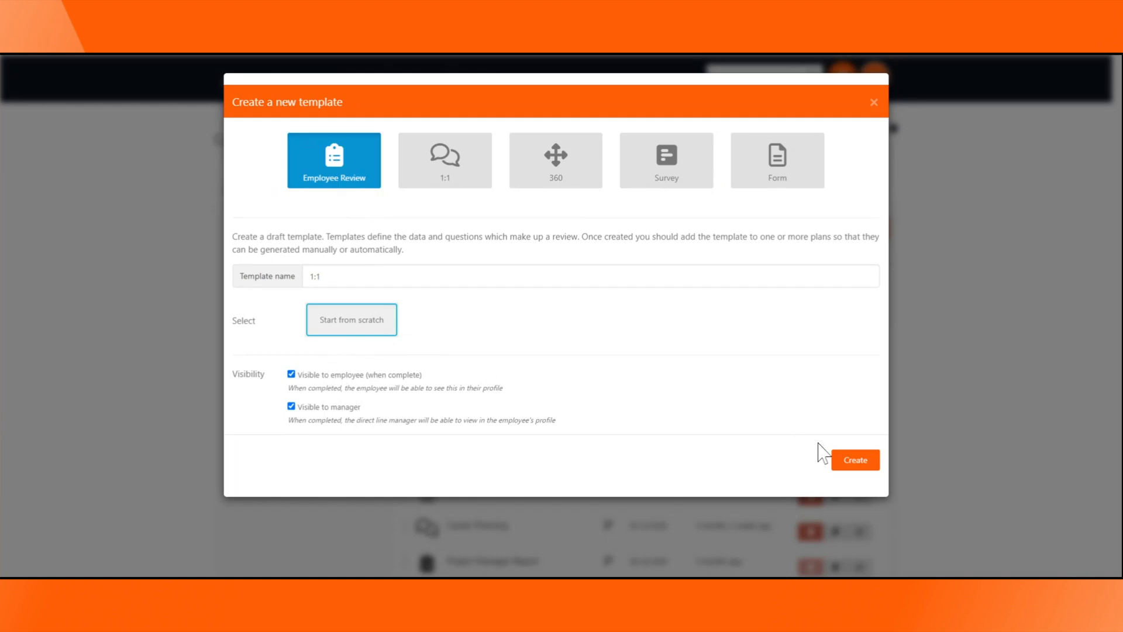
click(851, 460)
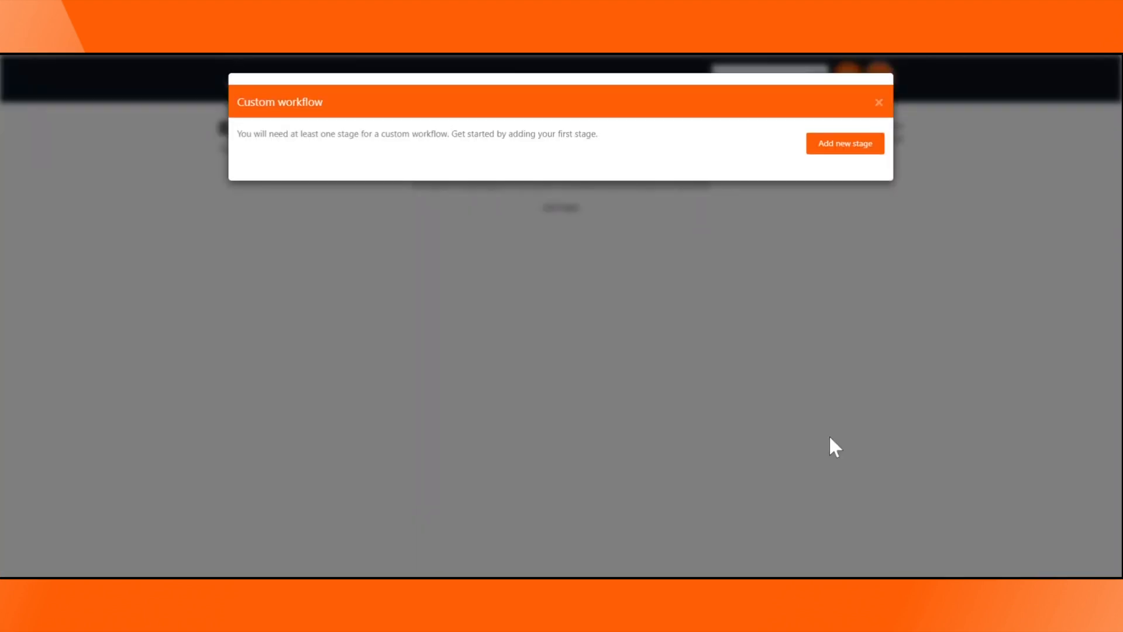
Add a first workflow stage named Employee Reflection with Employee access and the description Reflection
click(853, 147)
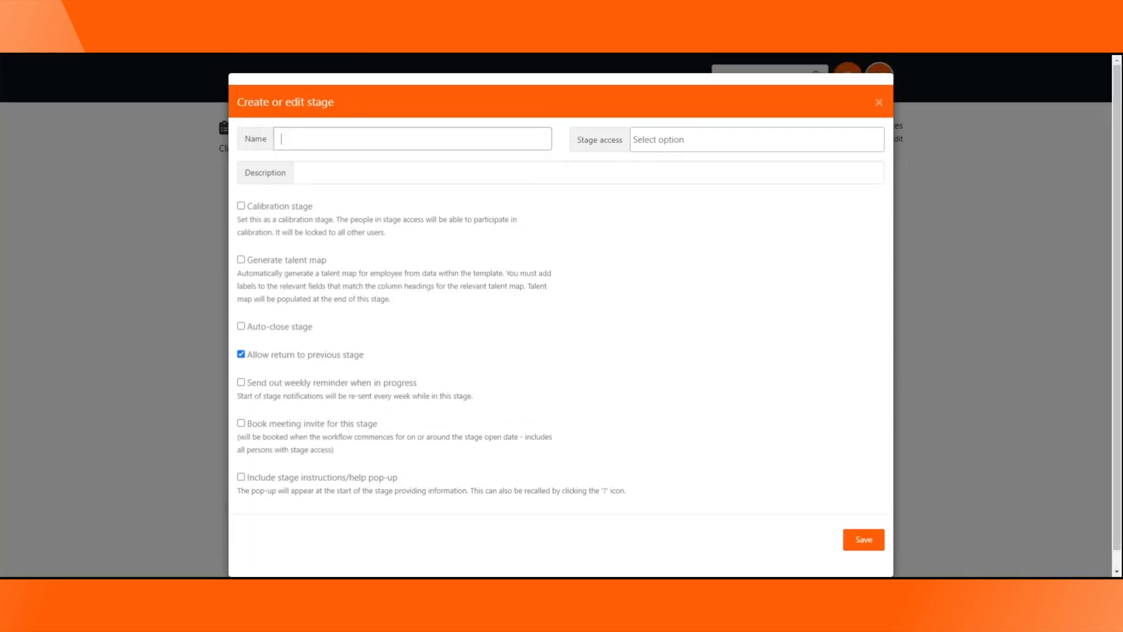
text(Employee Reflection)
click(633, 140)
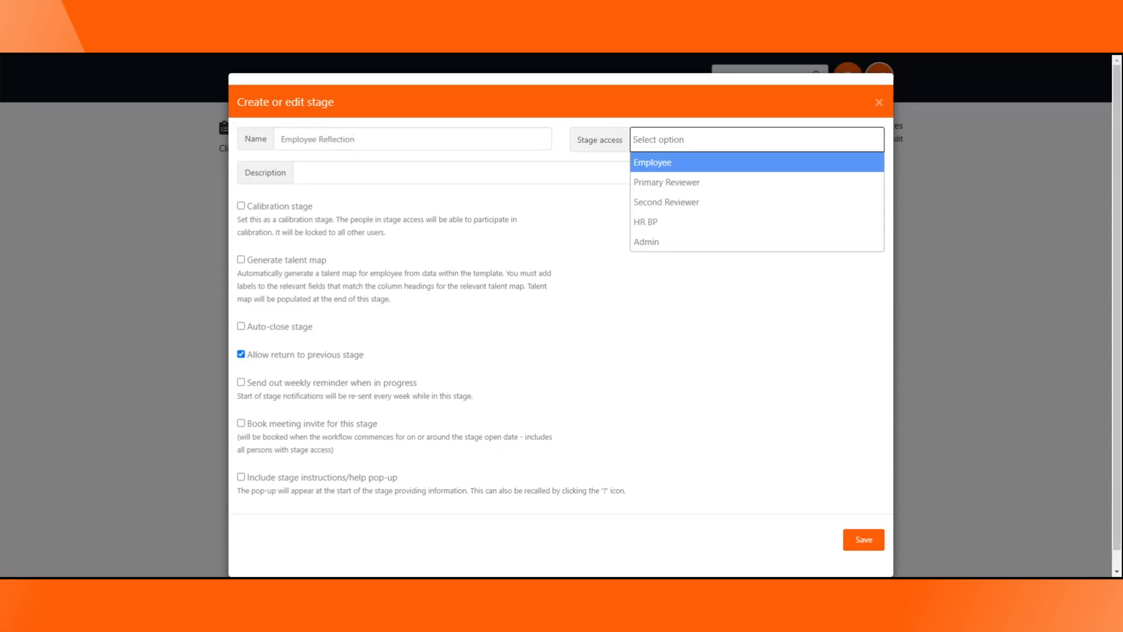
click(681, 167)
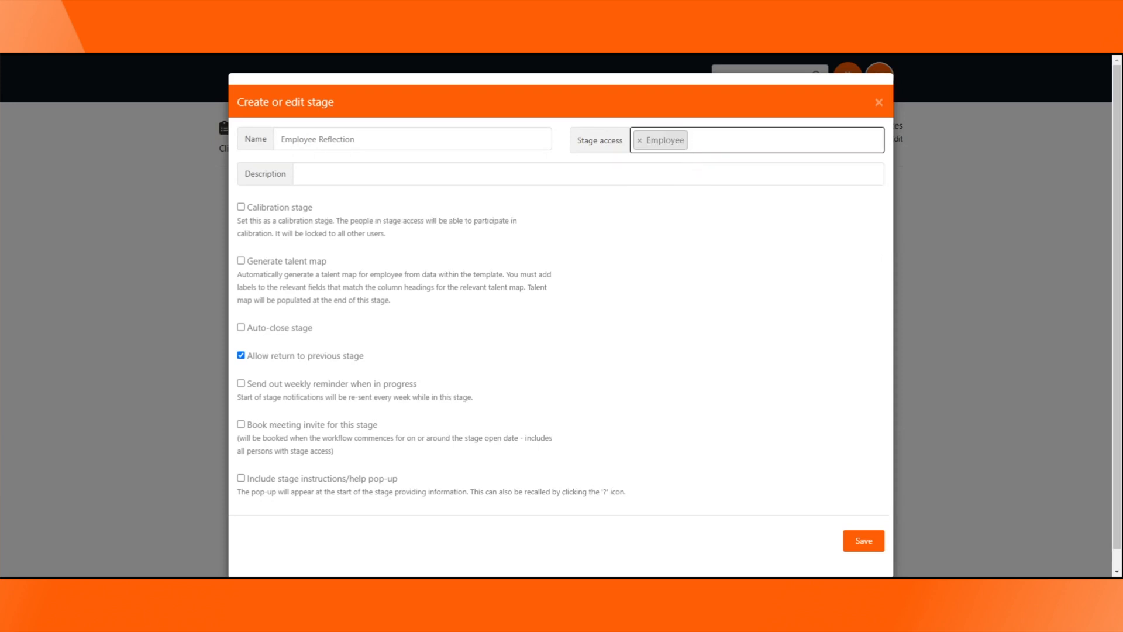
key(Tab)
text(Reflection)
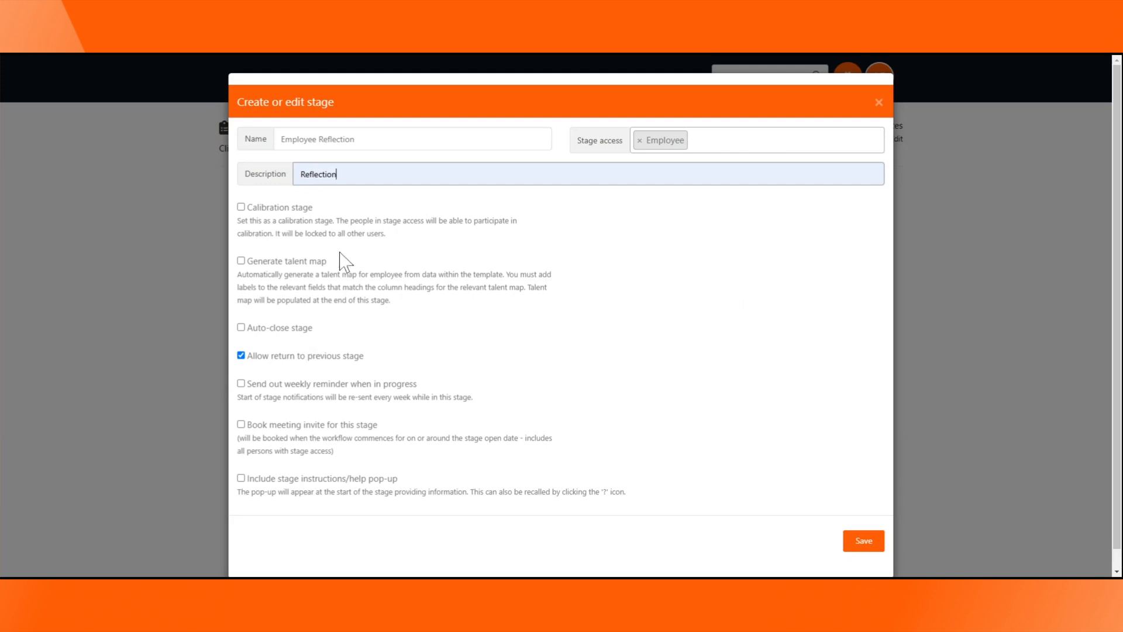
Try the stage's Generate talent map option and auto-close after 5 days, and turn both off again
click(241, 207)
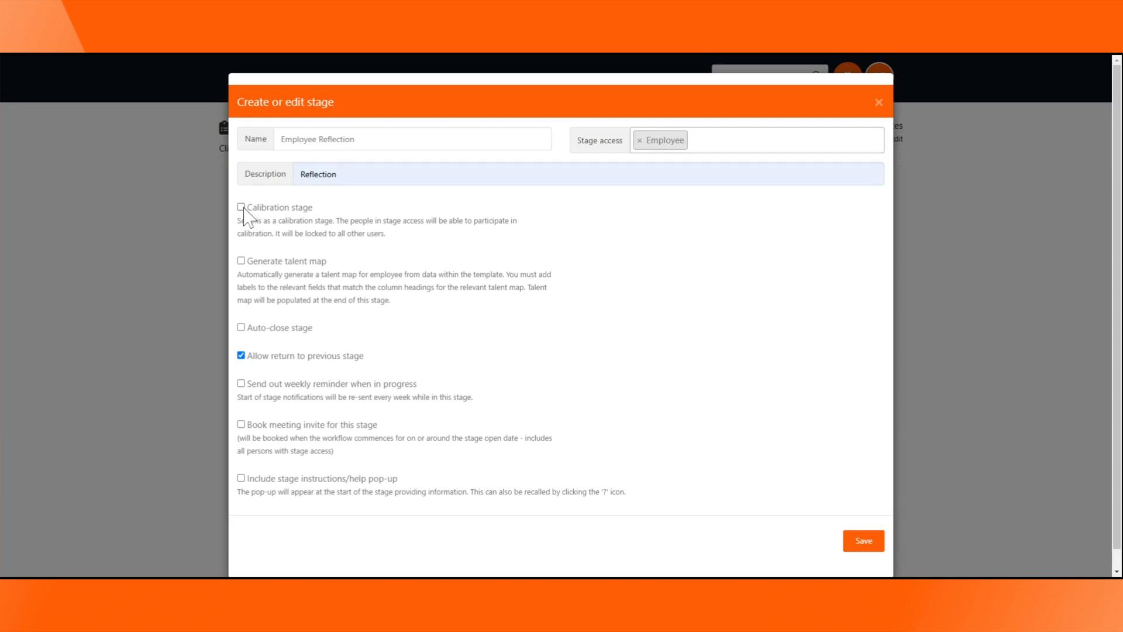
click(241, 261)
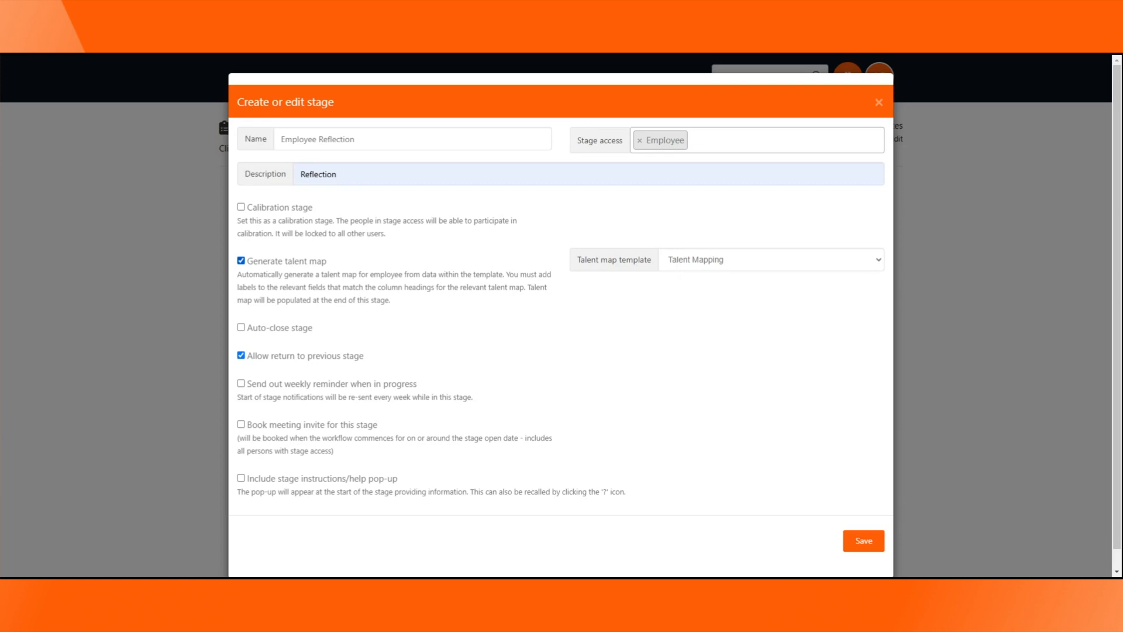
click(240, 261)
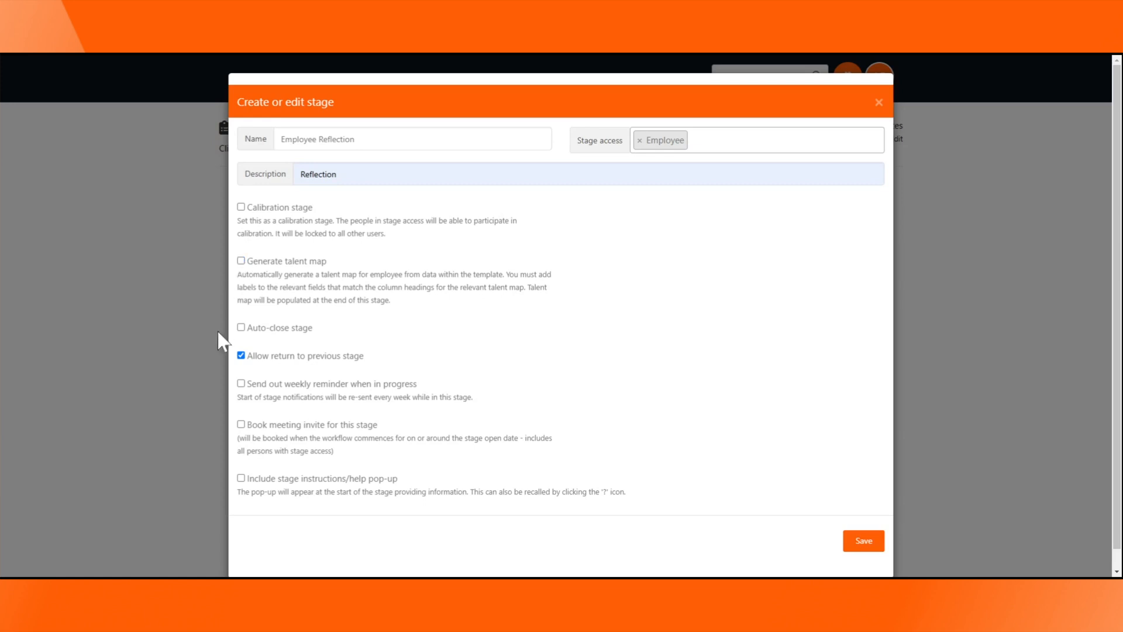
click(242, 327)
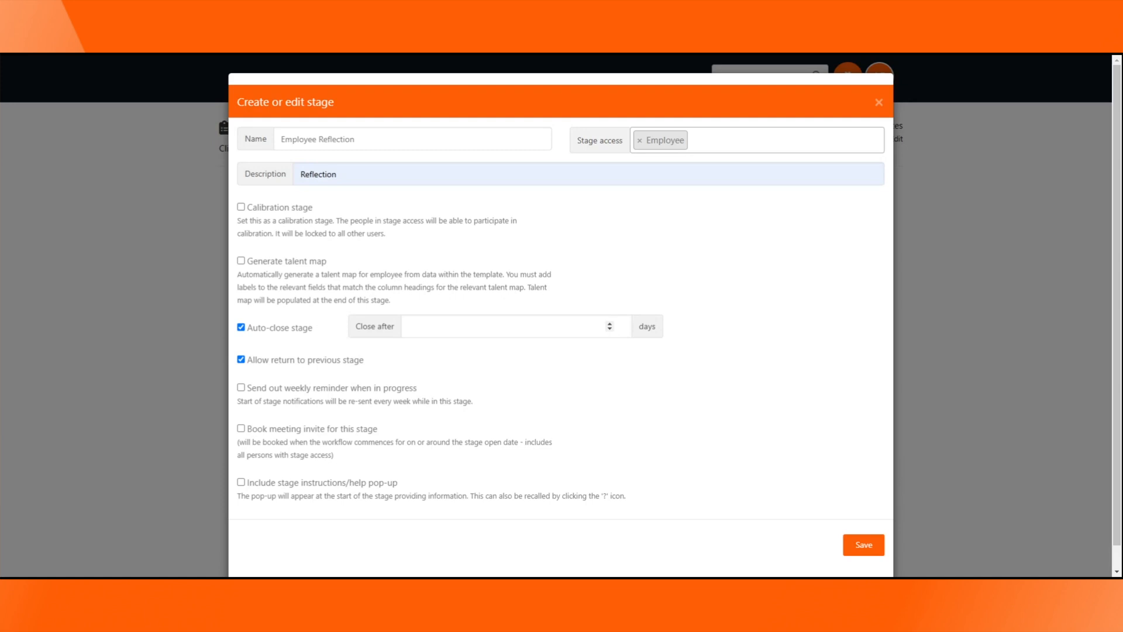
click(506, 327)
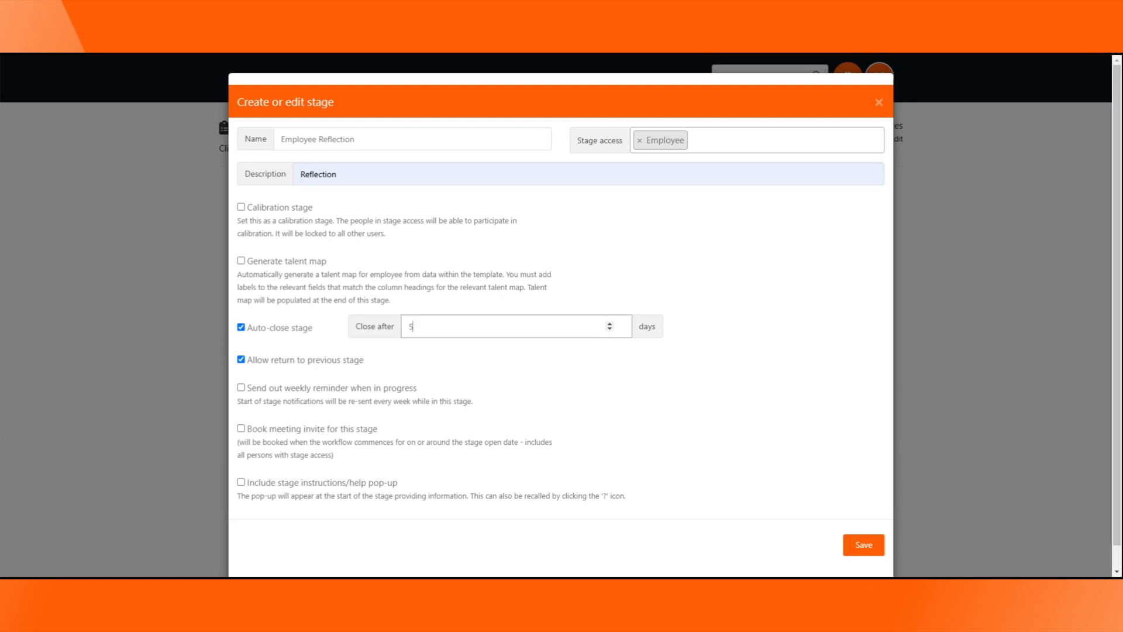
click(241, 328)
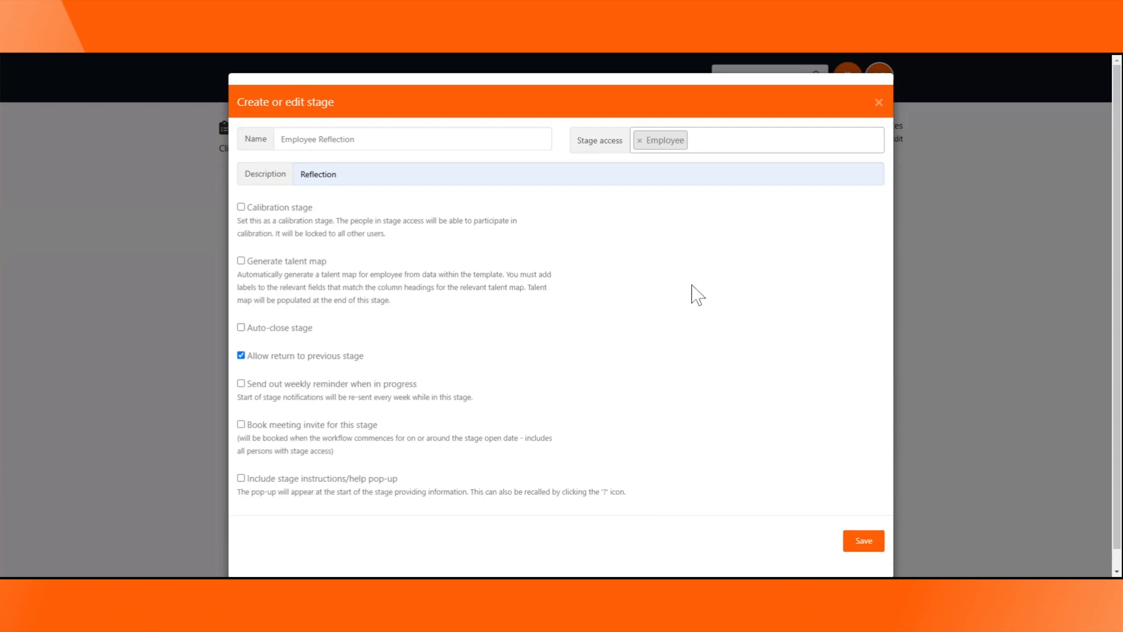
Save the Employee Reflection stage with return to the previous stage allowed
scroll(695, 293, down, 1)
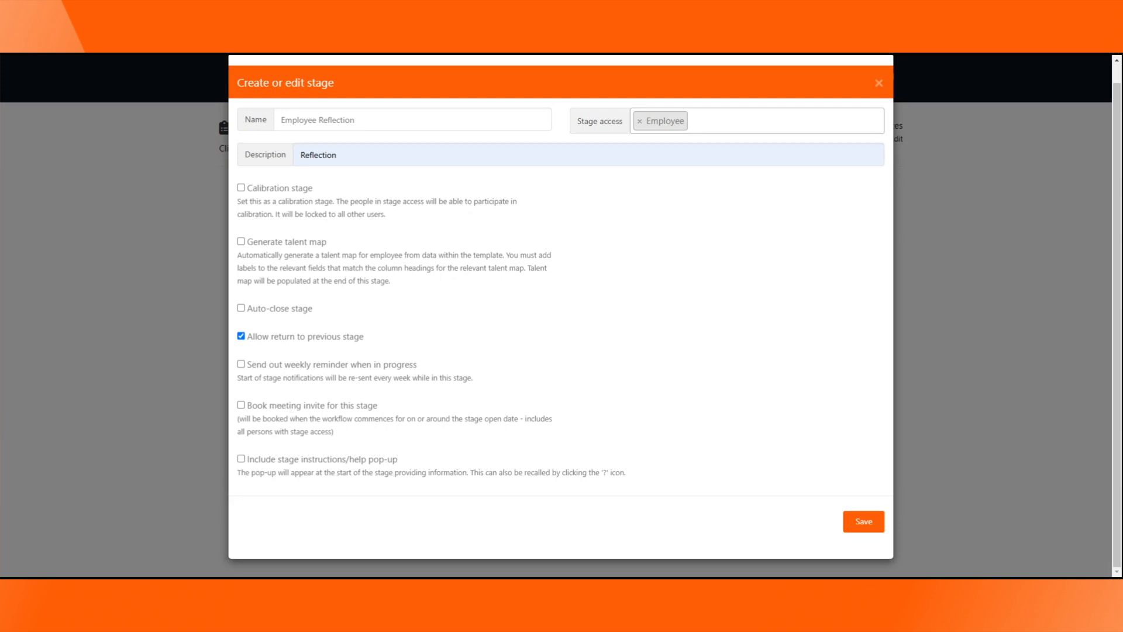
click(875, 529)
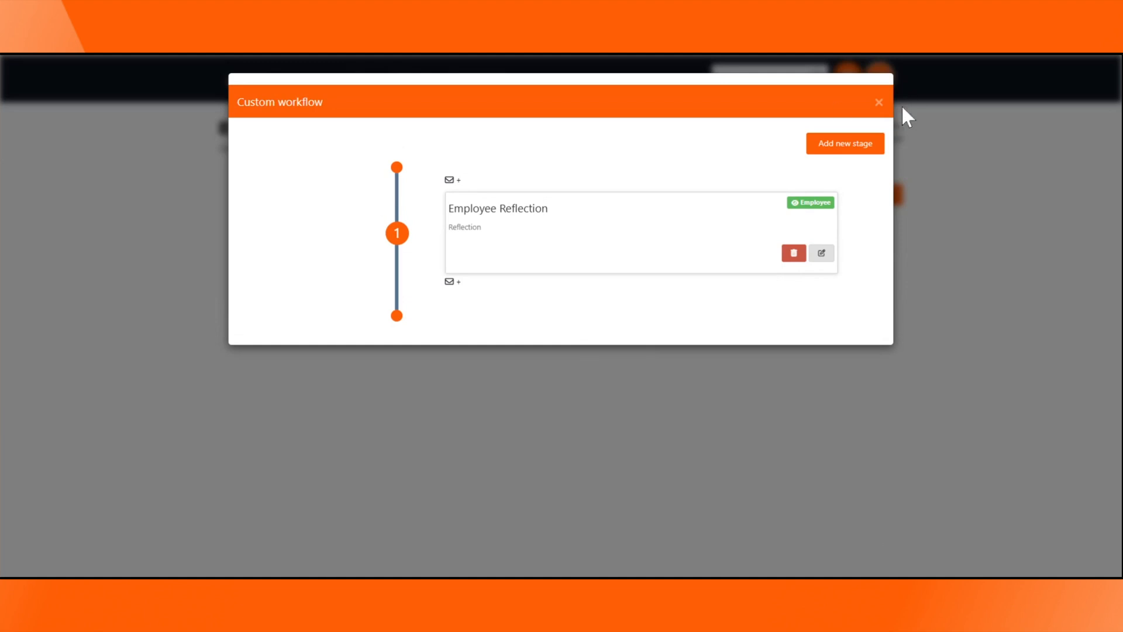
Add a second stage named Discussion with access for Employee and Primary Reviewer and the description Talk
click(857, 153)
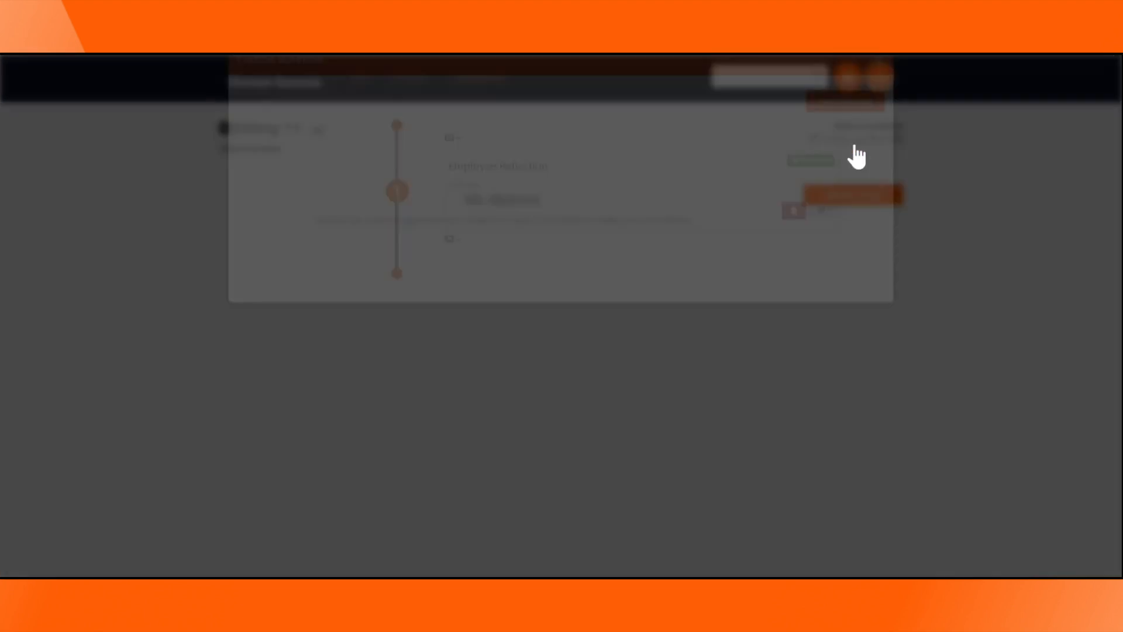
text(Dis)
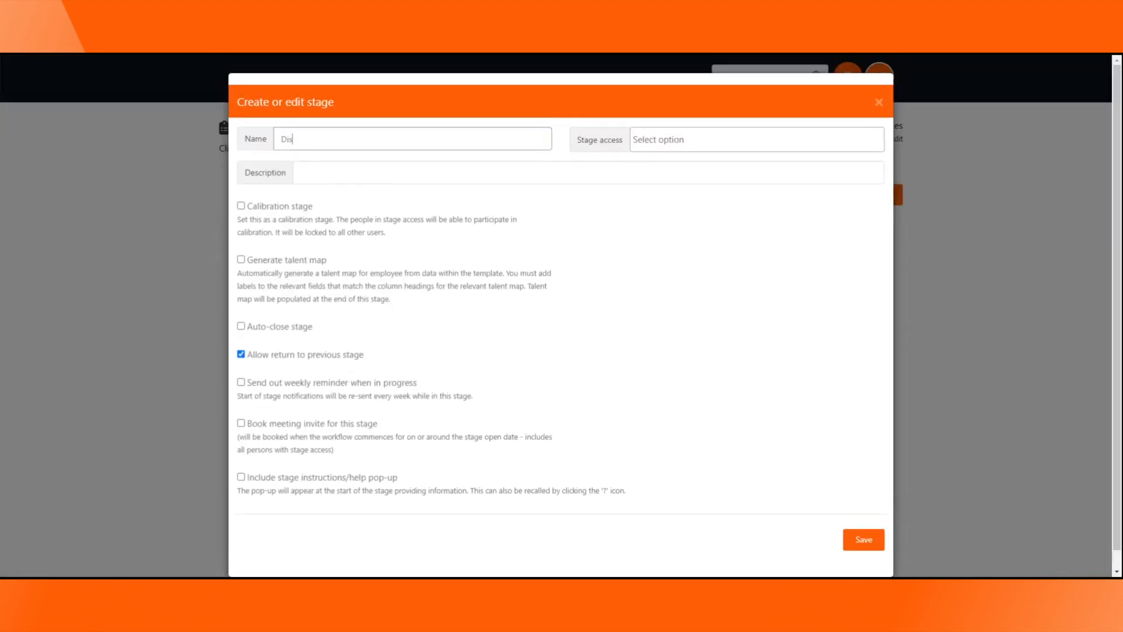
text(cussion)
click(639, 148)
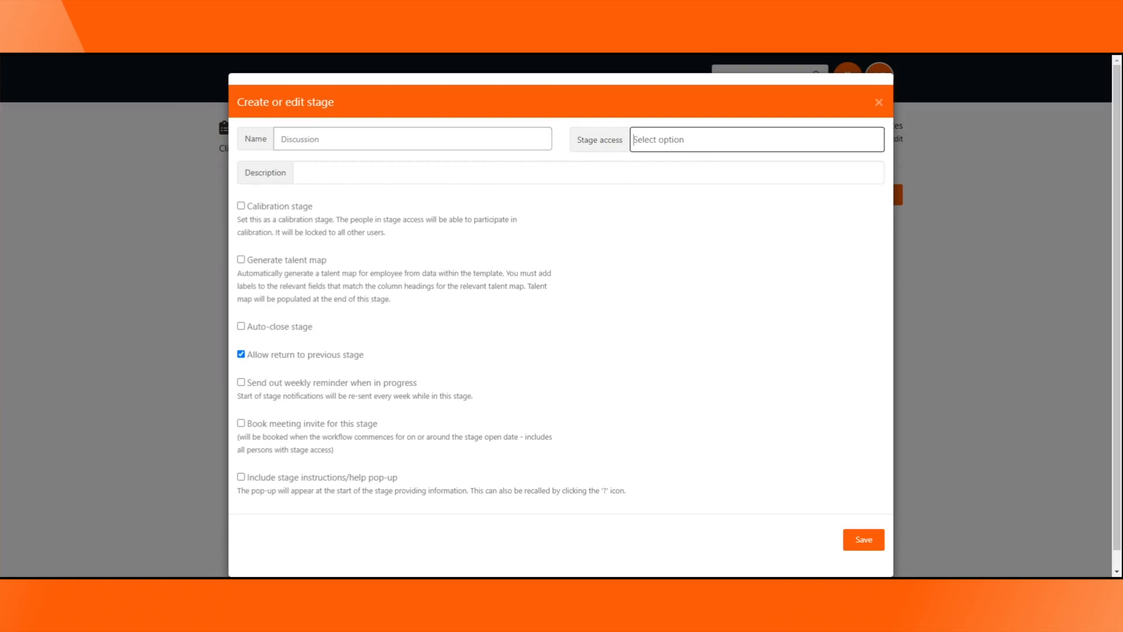
click(648, 163)
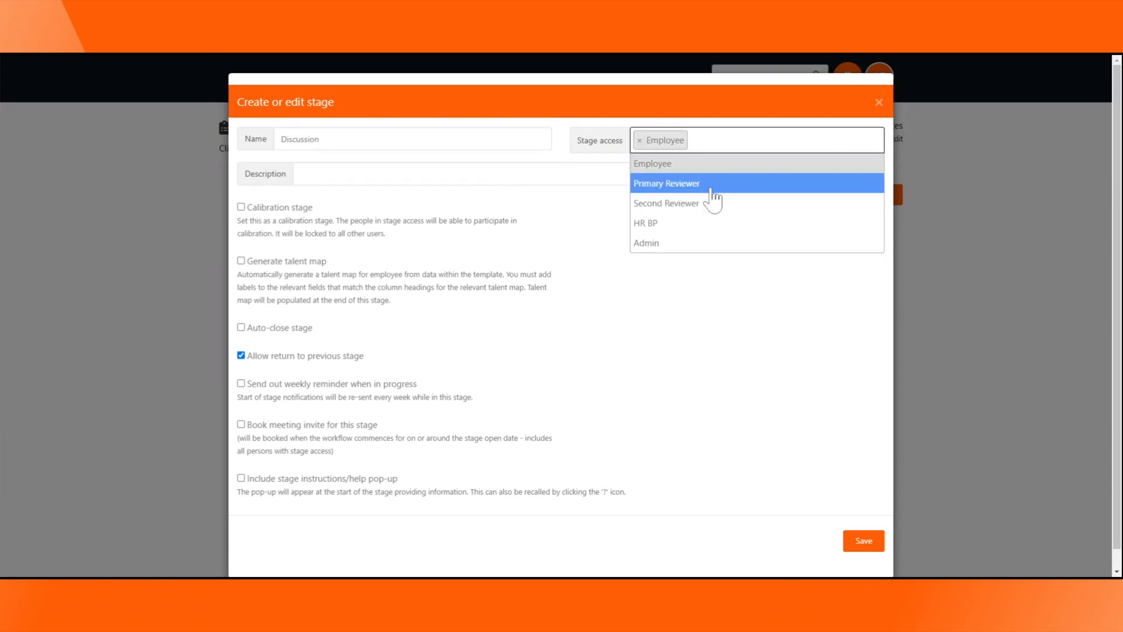
click(708, 182)
click(678, 173)
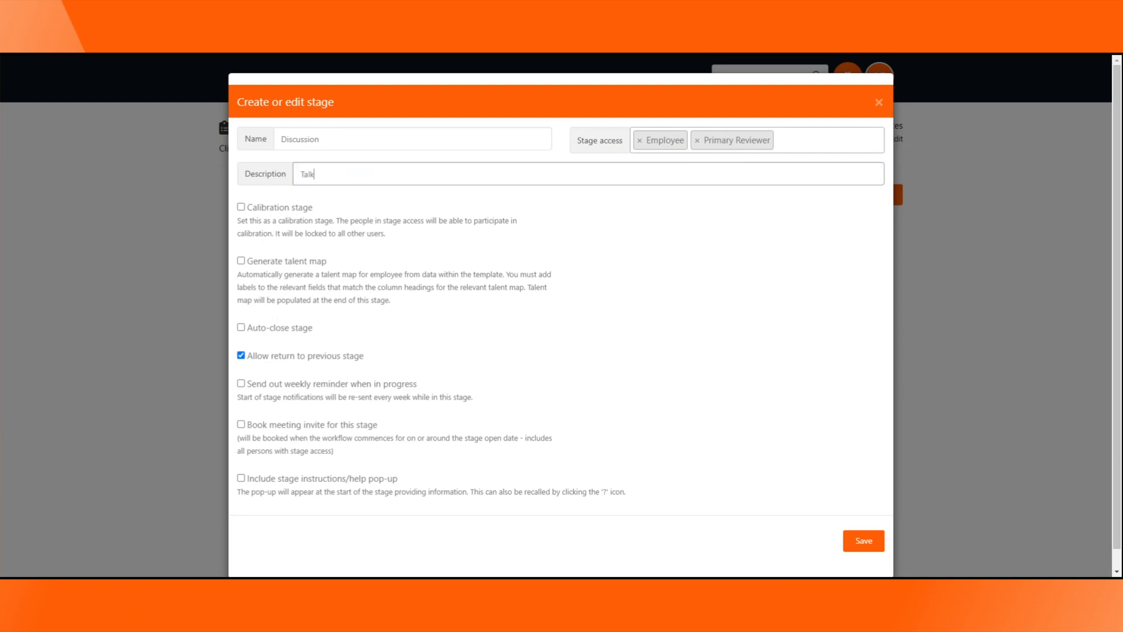
click(712, 297)
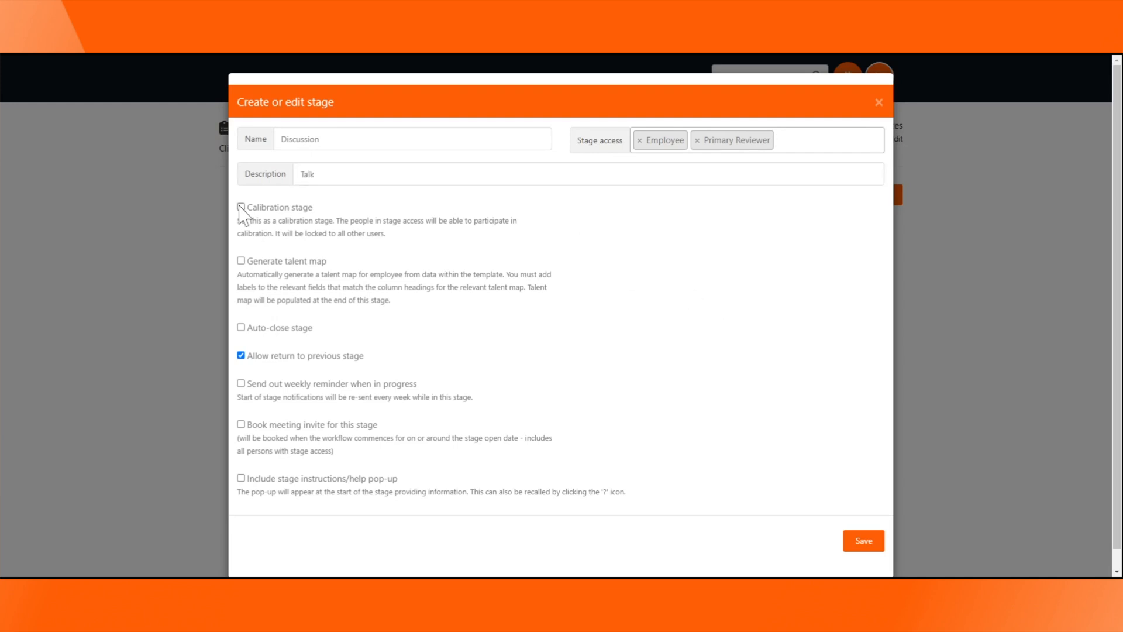
Enable the meeting invite for the Discussion stage, check its length choices, and save the stage
click(241, 424)
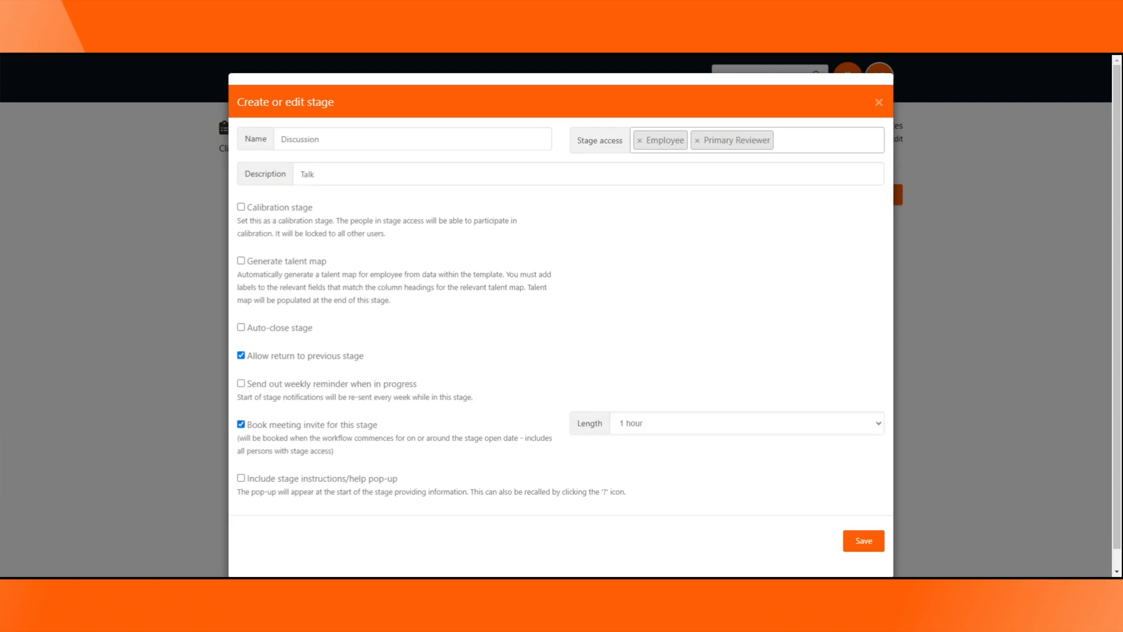
click(750, 432)
click(746, 436)
click(864, 544)
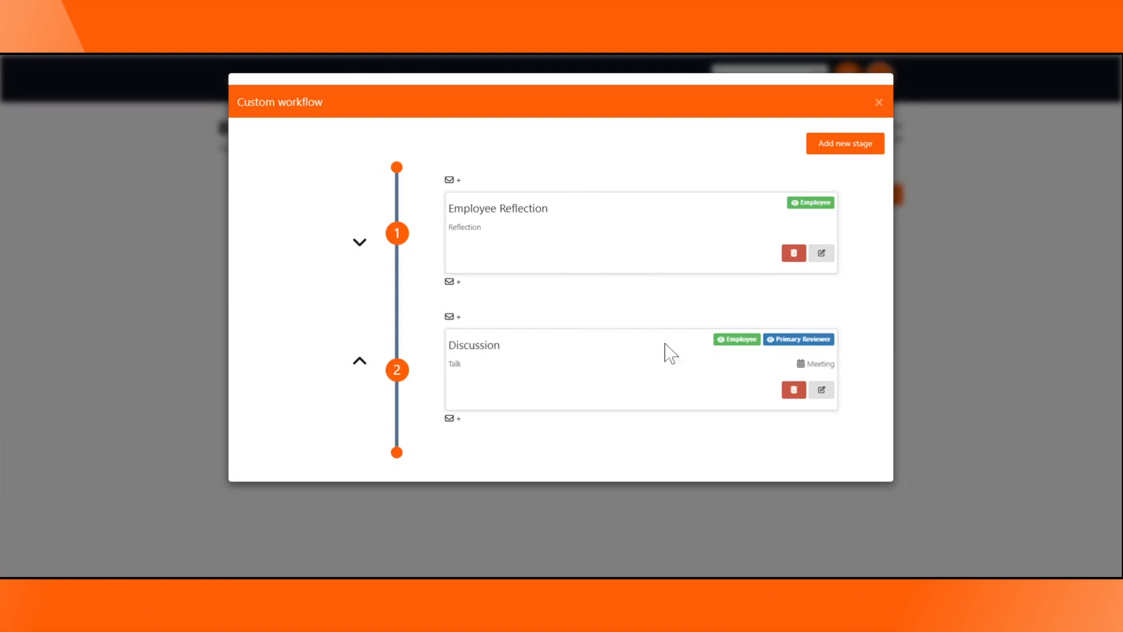
View the email template form for the start of the Employee Reflection stage, then close it and the custom workflow without adding an email
click(454, 183)
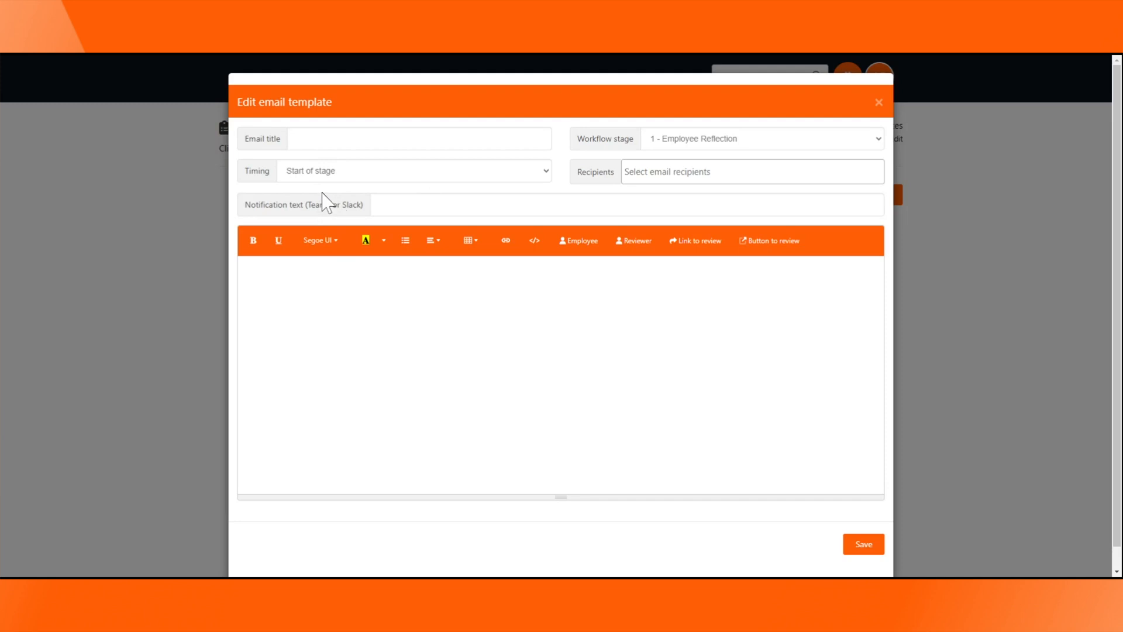
click(878, 102)
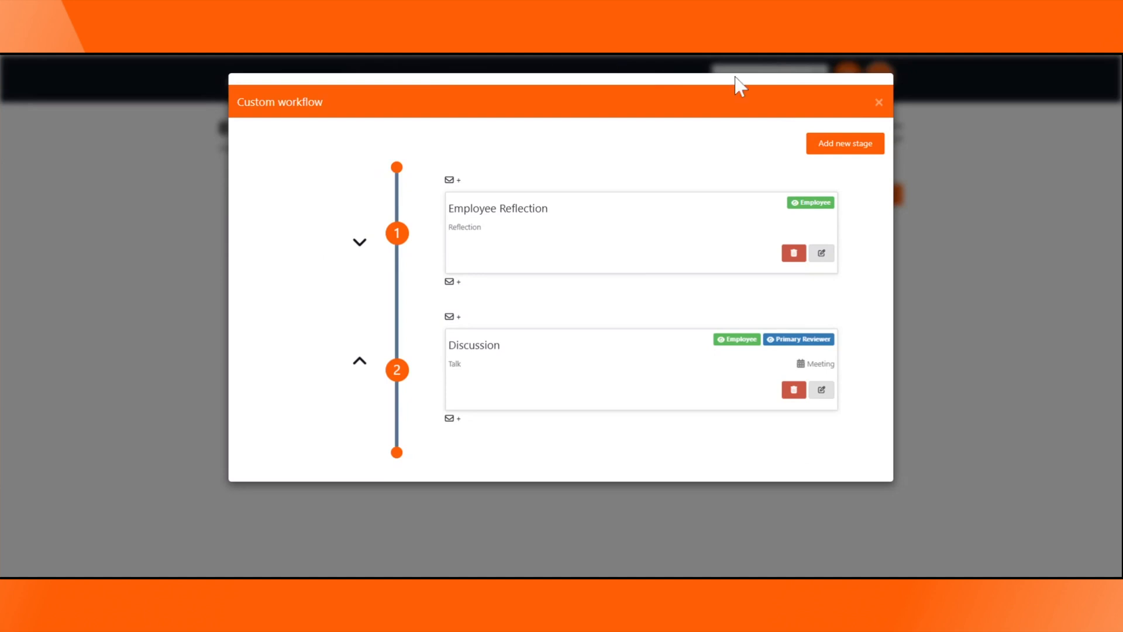
click(880, 102)
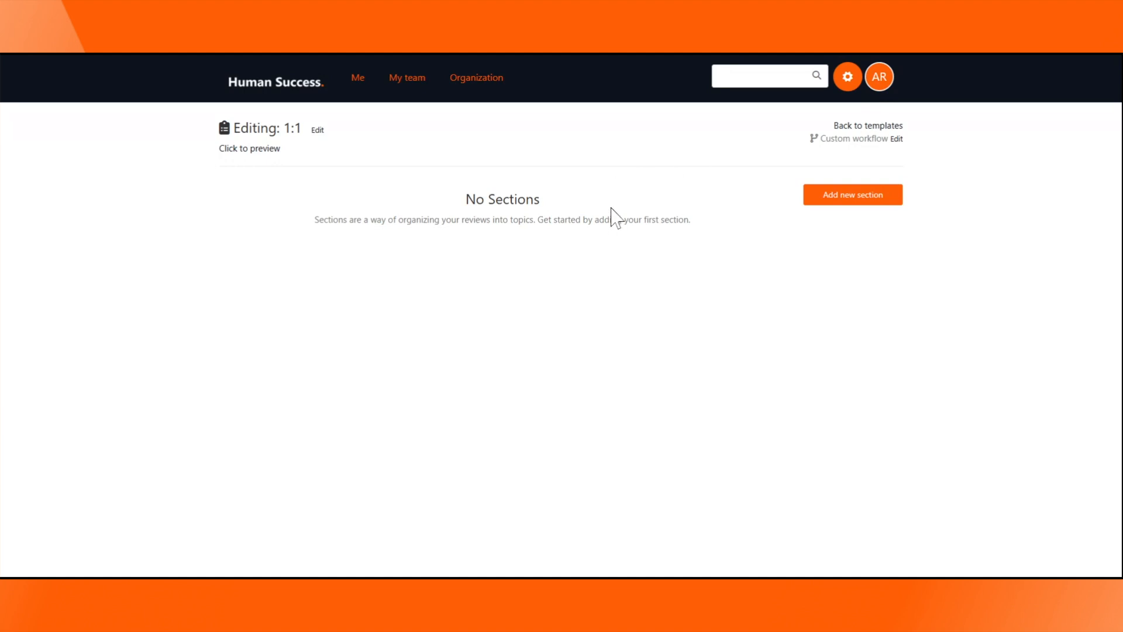
Add a section named Reflection that is visible in the Employee Reflection and Discussion stages
click(835, 199)
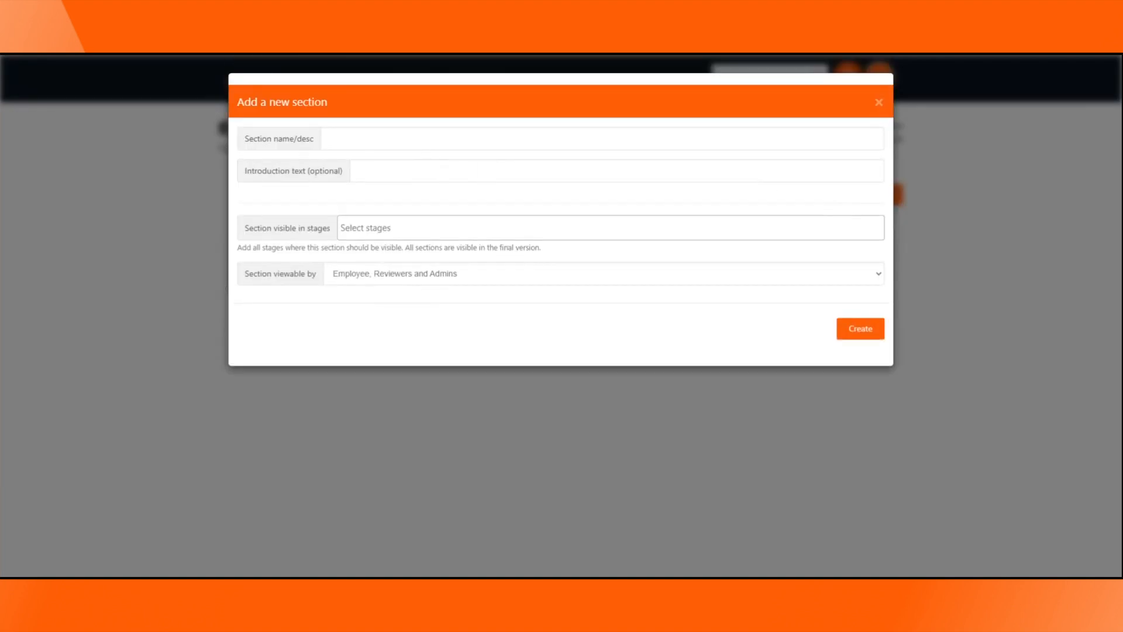
click(430, 145)
text(Reflection)
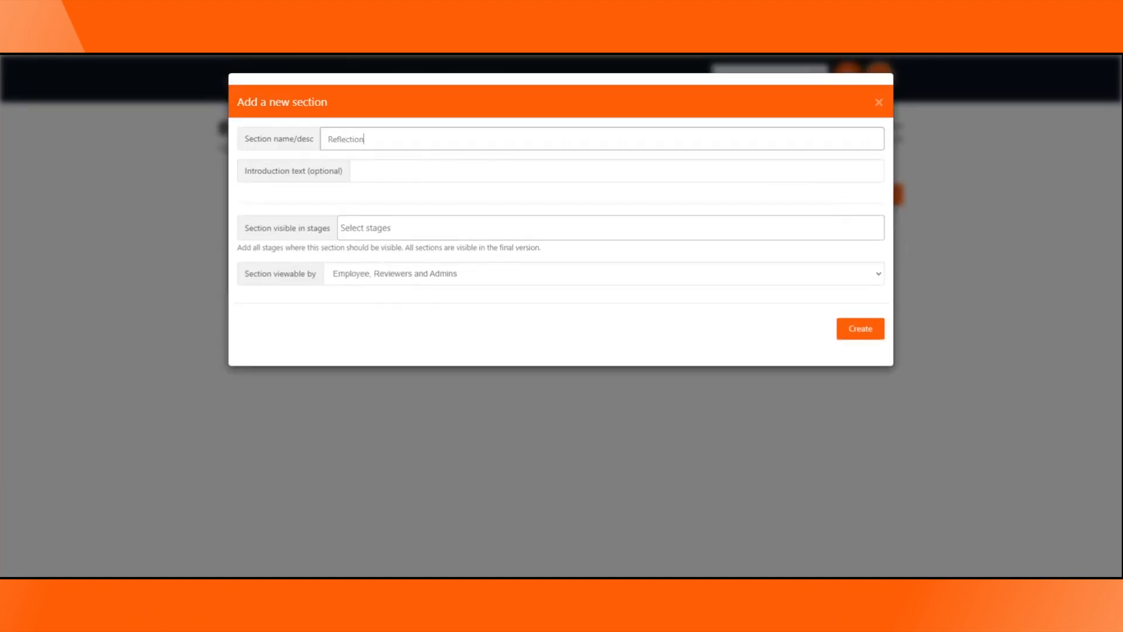
click(445, 228)
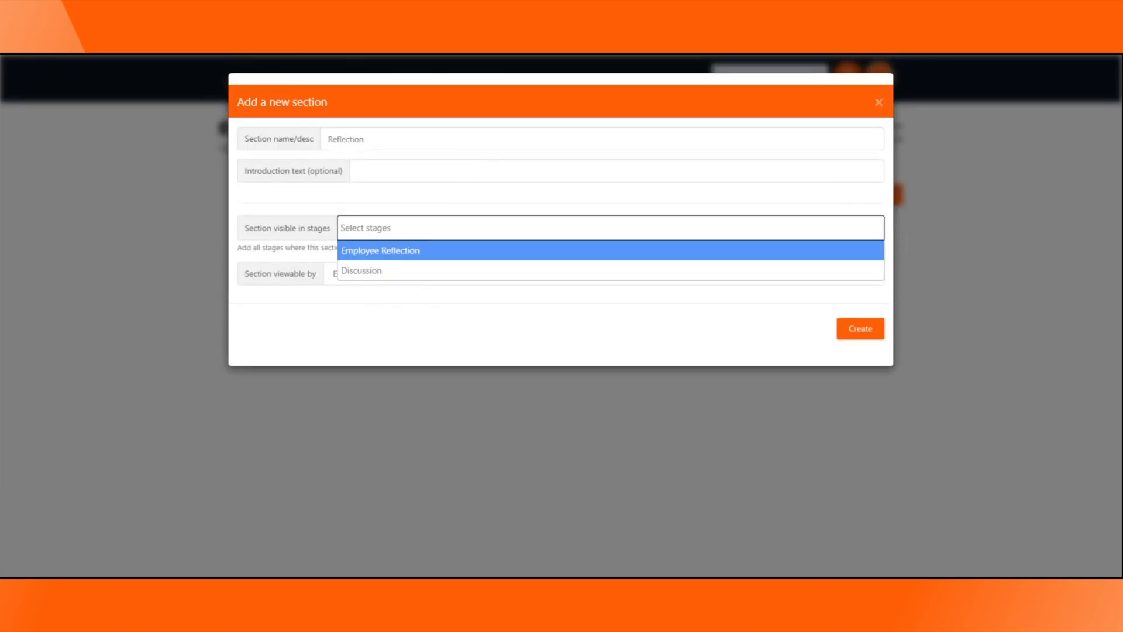
click(438, 252)
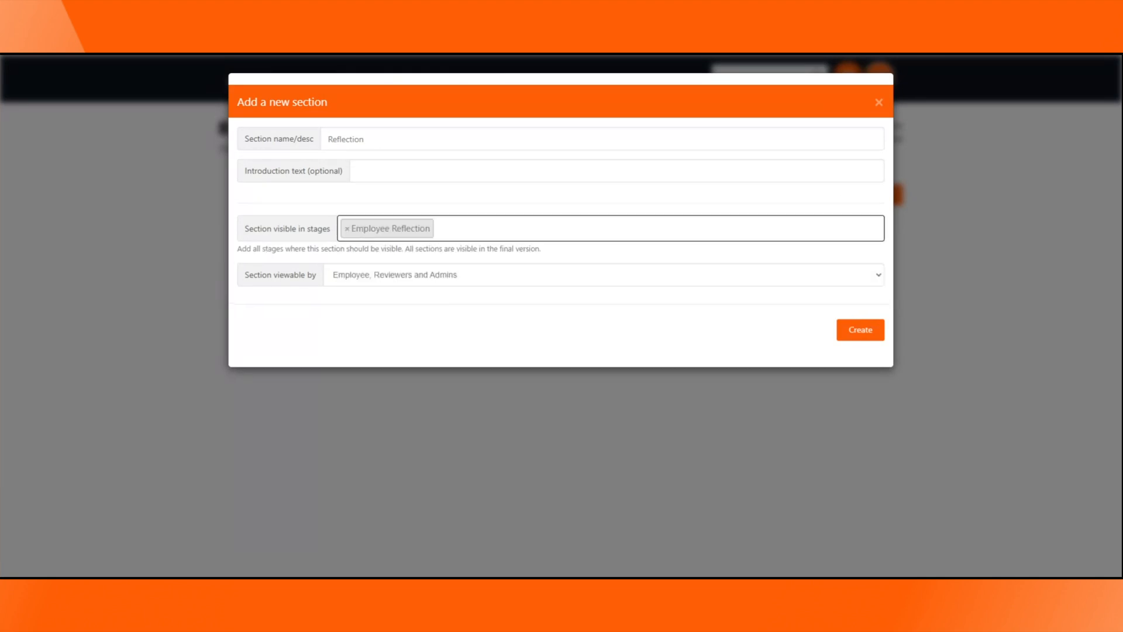
click(445, 229)
click(469, 271)
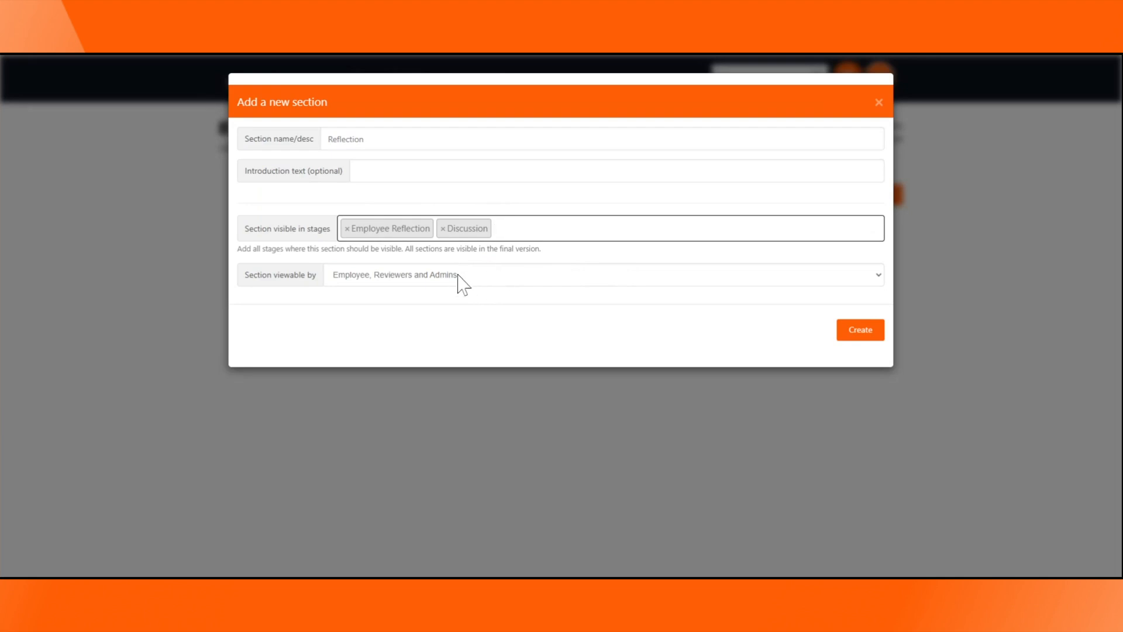
click(861, 337)
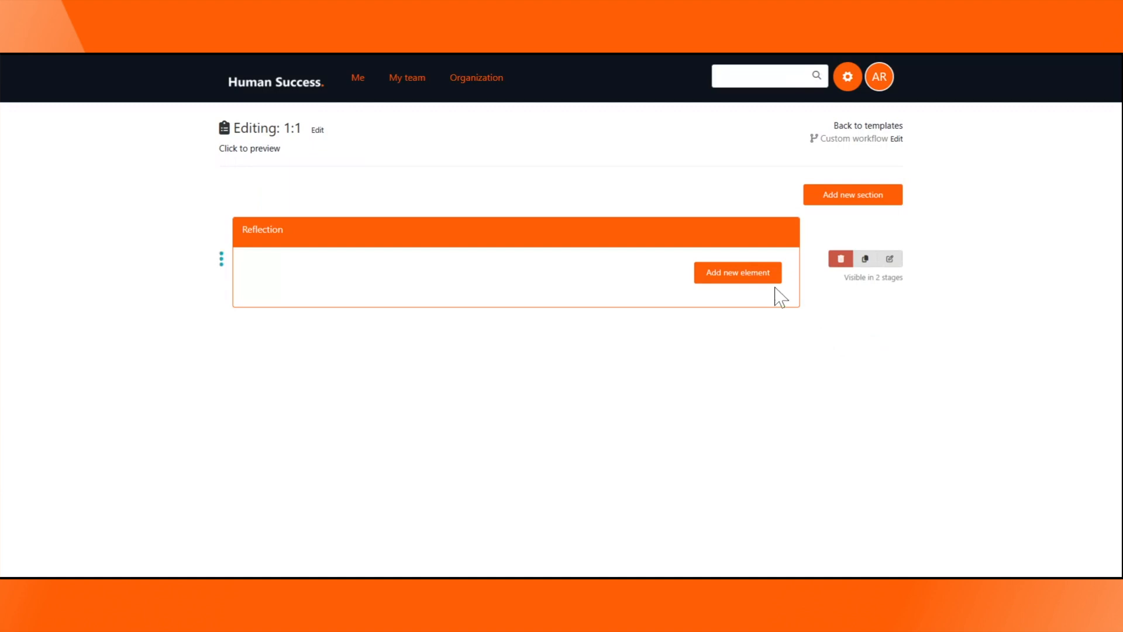
Add a second section named Feedback that is visible only in the Discussion stage
click(881, 199)
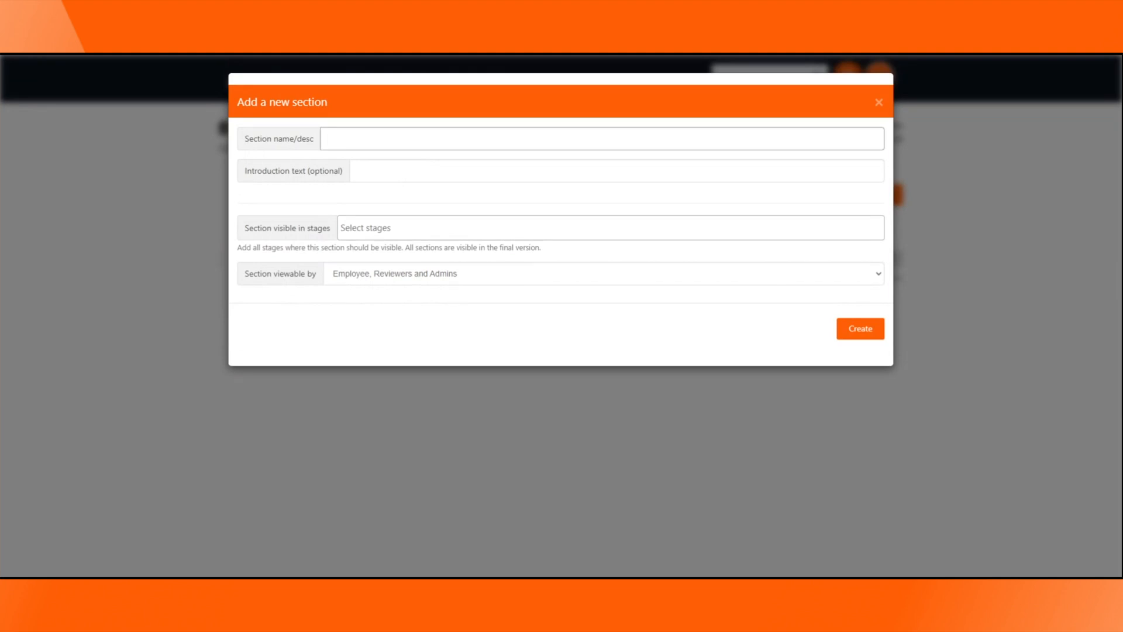
text(Feedback)
click(398, 228)
click(398, 272)
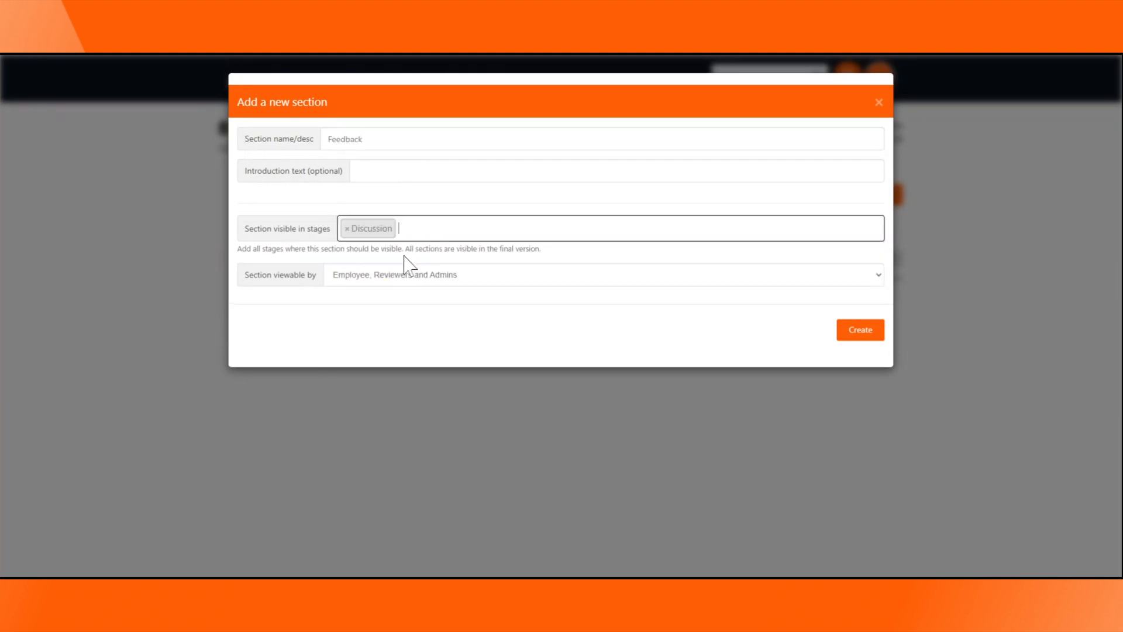
click(861, 332)
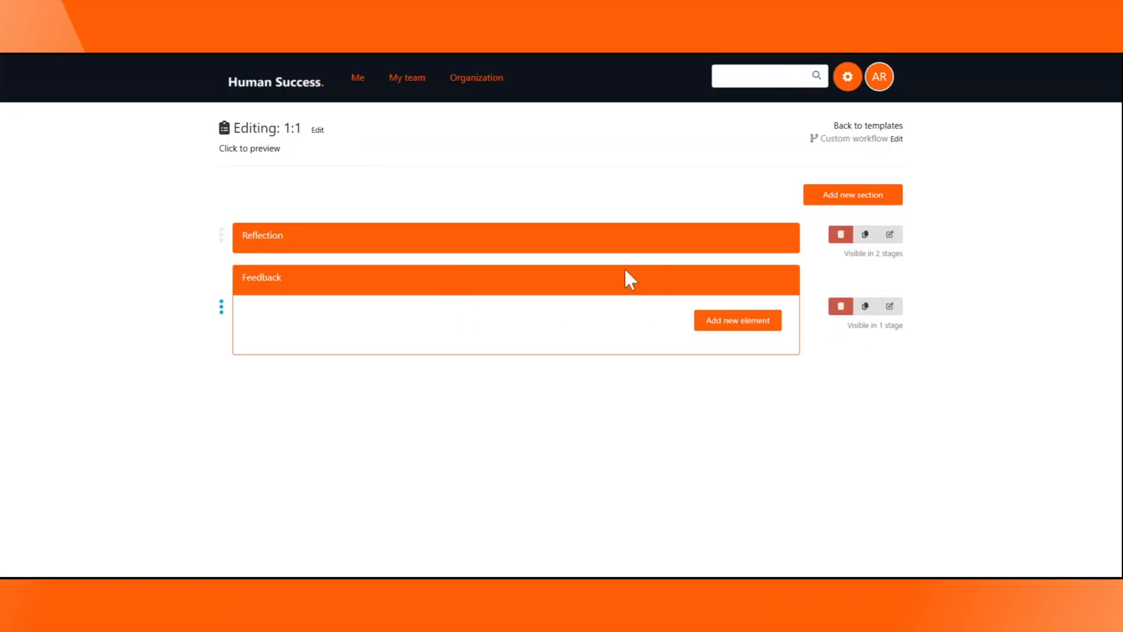
Start a new element in the Reflection section and examine the static, feedback, slider, analytics and automated element types on offer
click(565, 241)
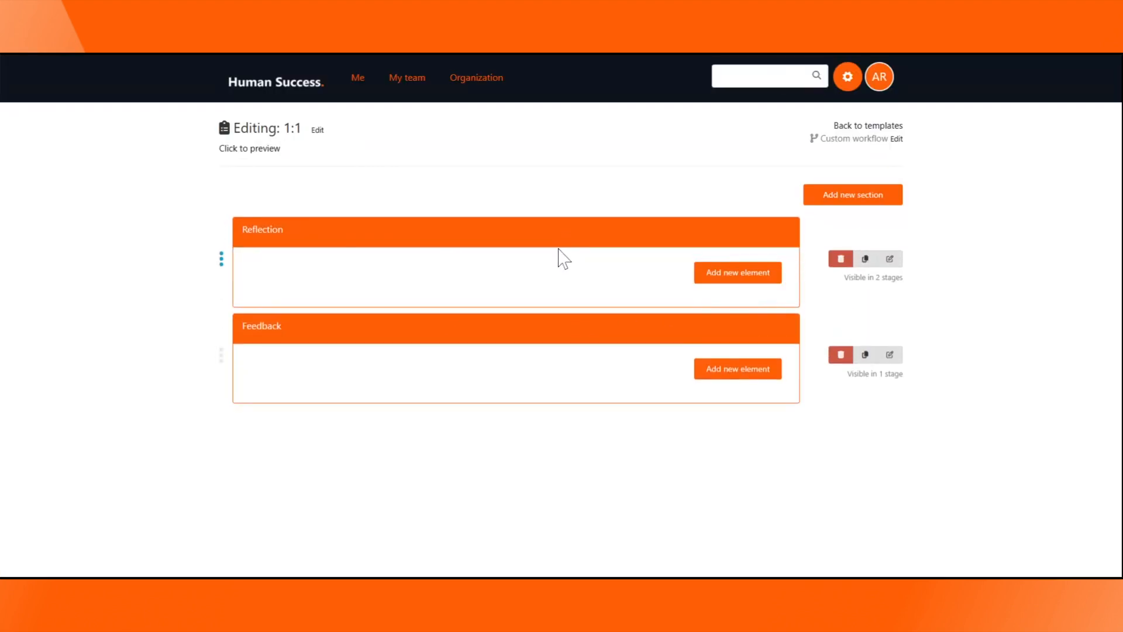
click(731, 280)
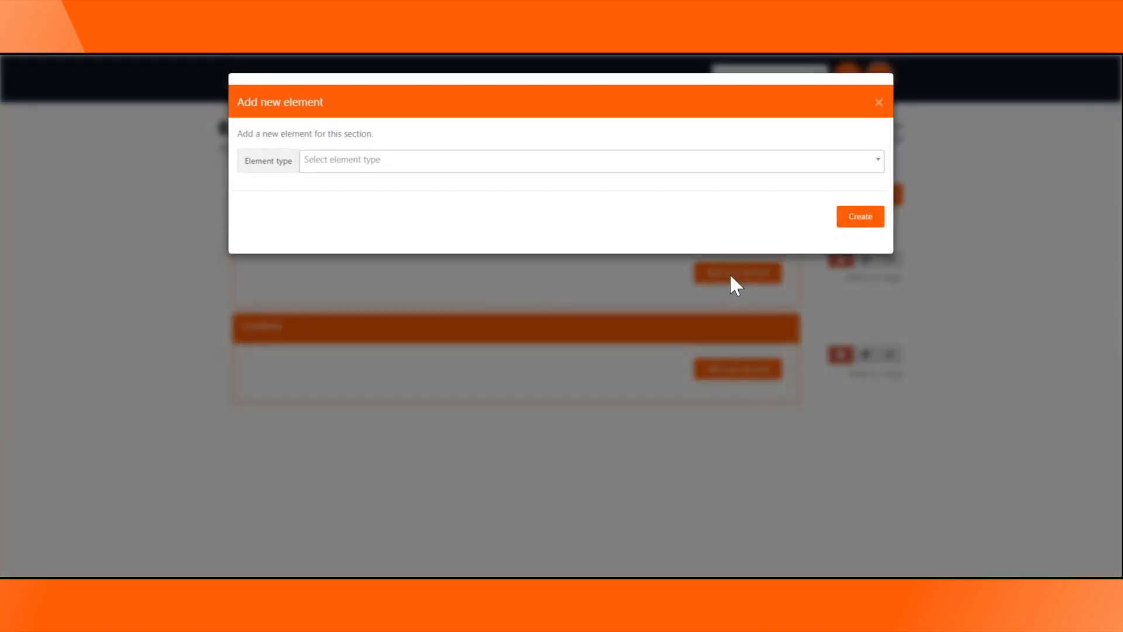
click(627, 161)
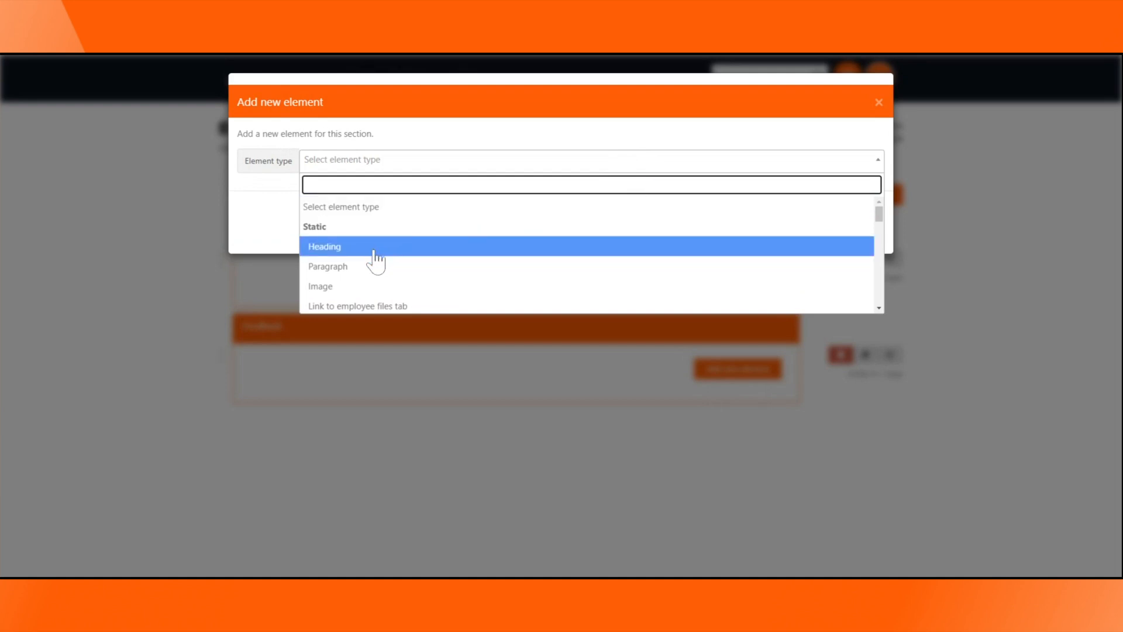
scroll(369, 269, down, 1)
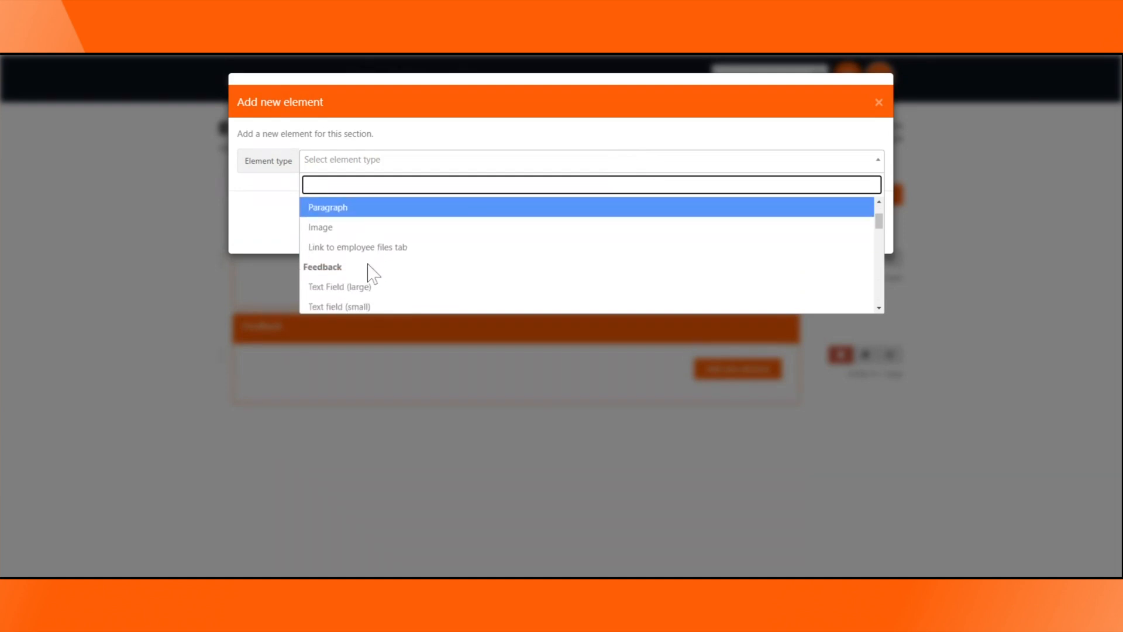
scroll(368, 258, down, 1)
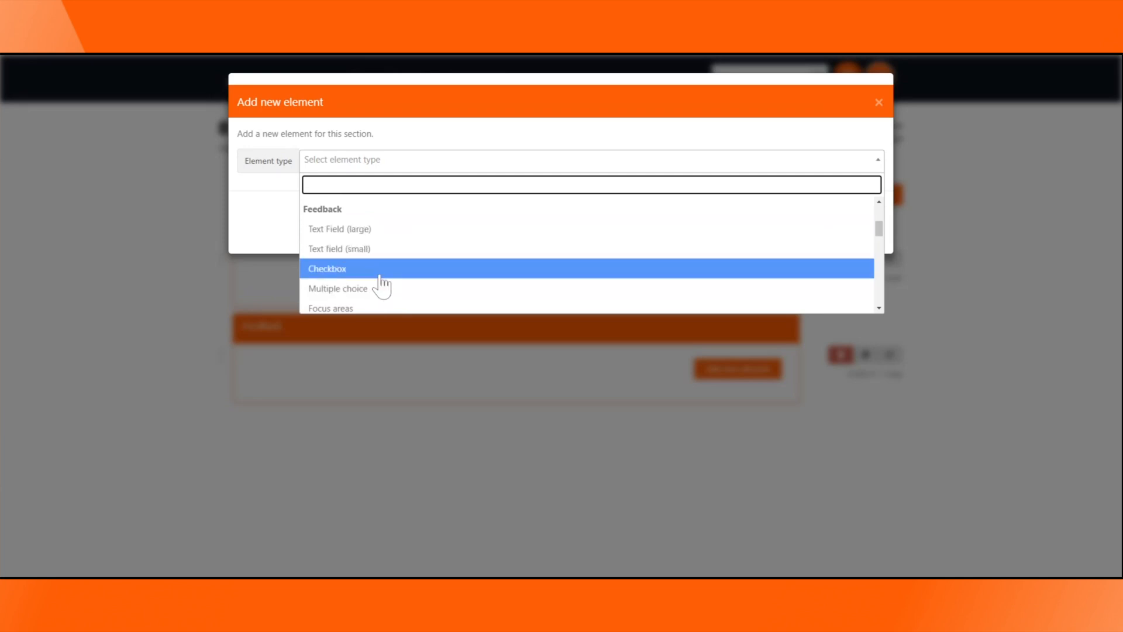
scroll(388, 258, down, 2)
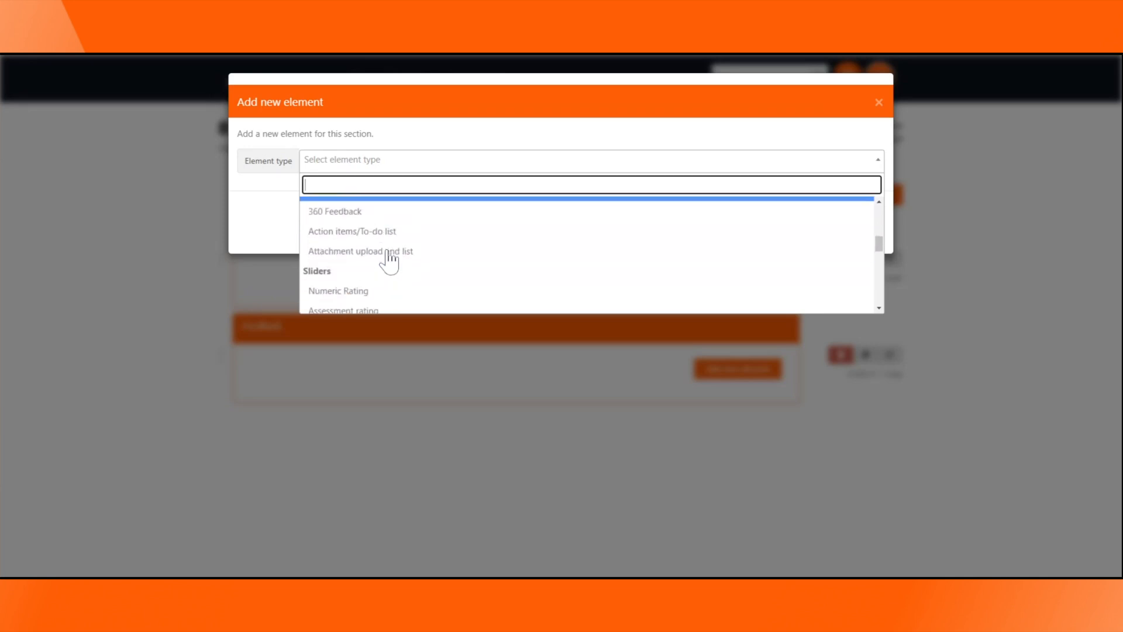
scroll(389, 258, down, 1)
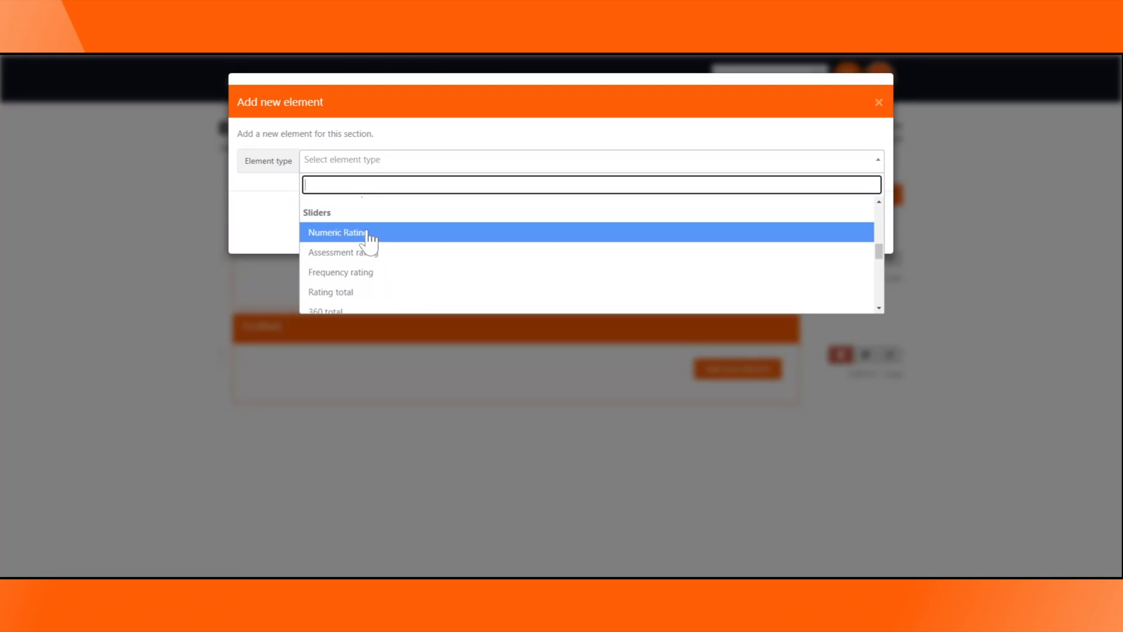
scroll(358, 263, down, 1)
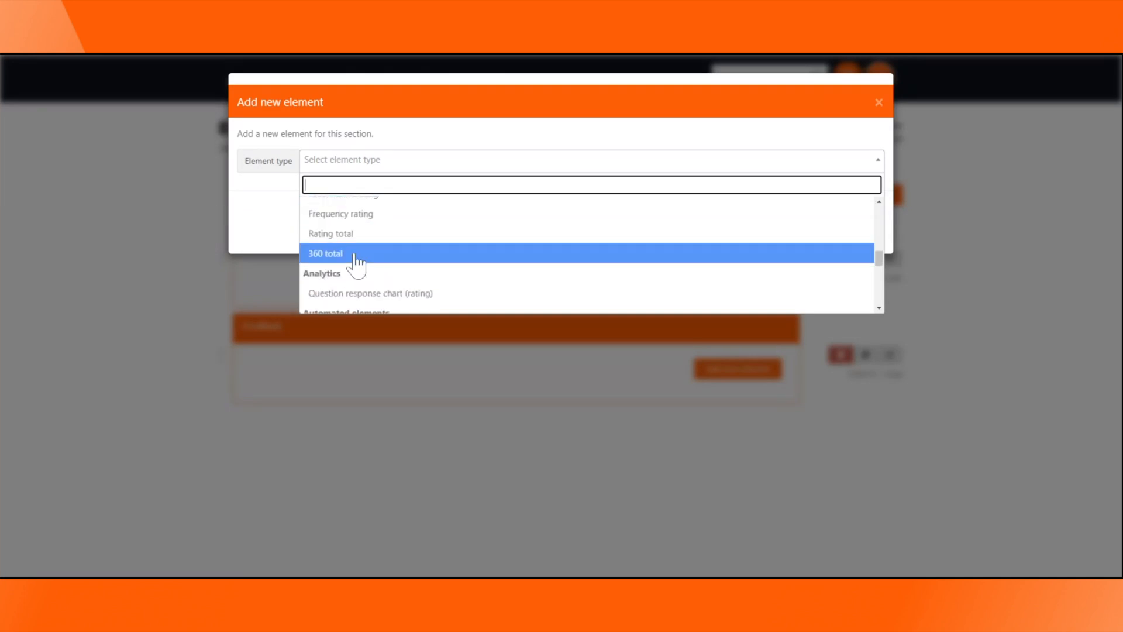
scroll(376, 255, down, 1)
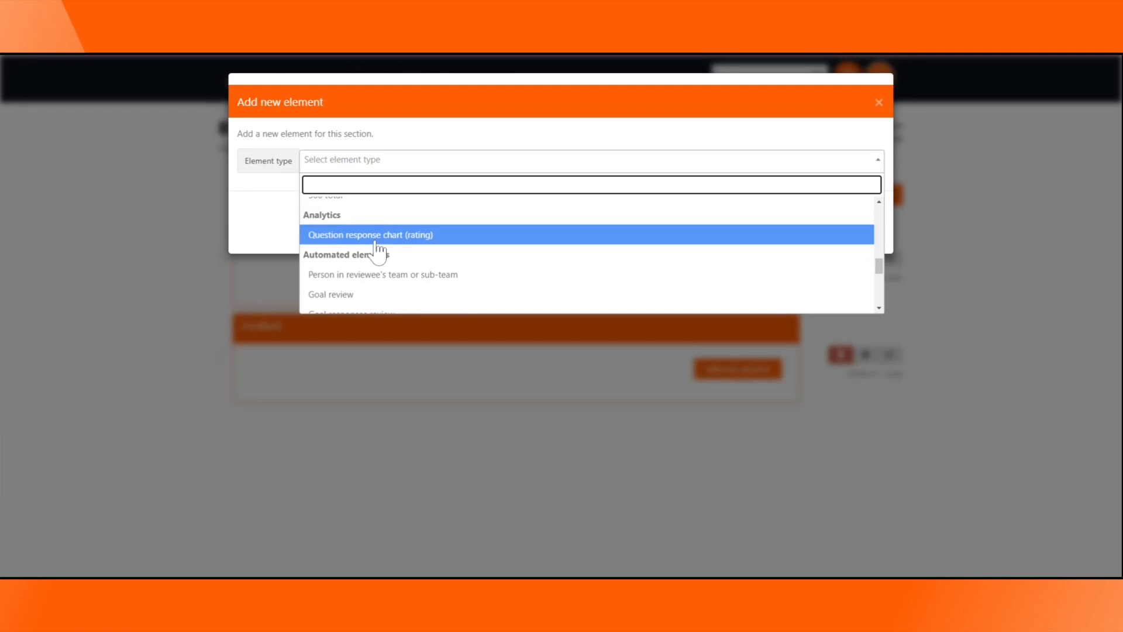
scroll(376, 247, down, 2)
scroll(376, 248, up, 1)
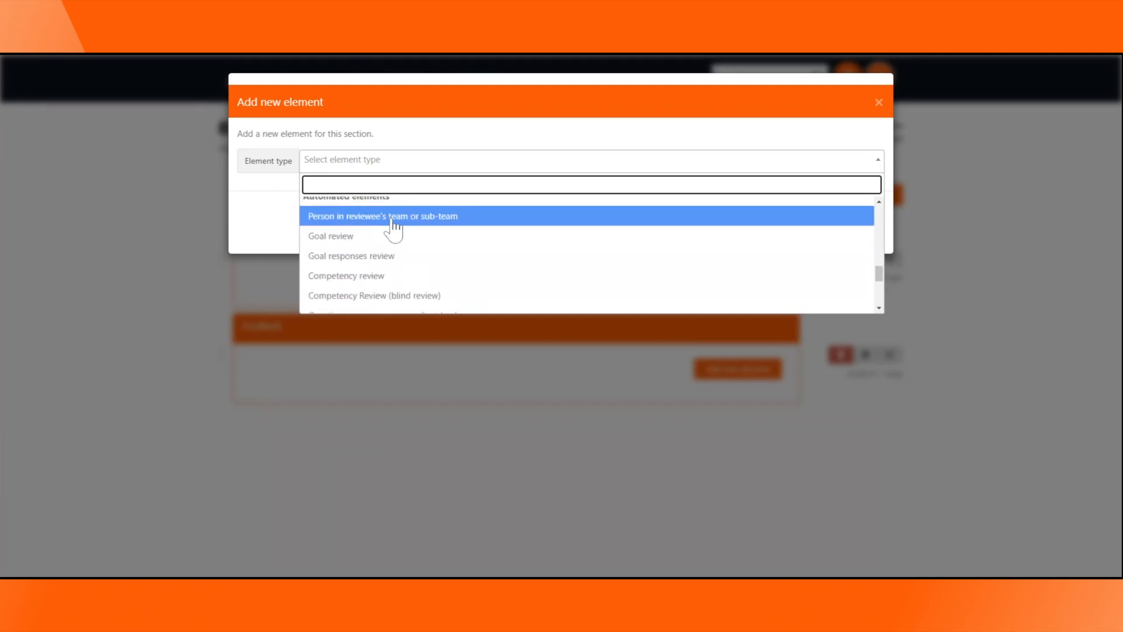
scroll(404, 228, down, 3)
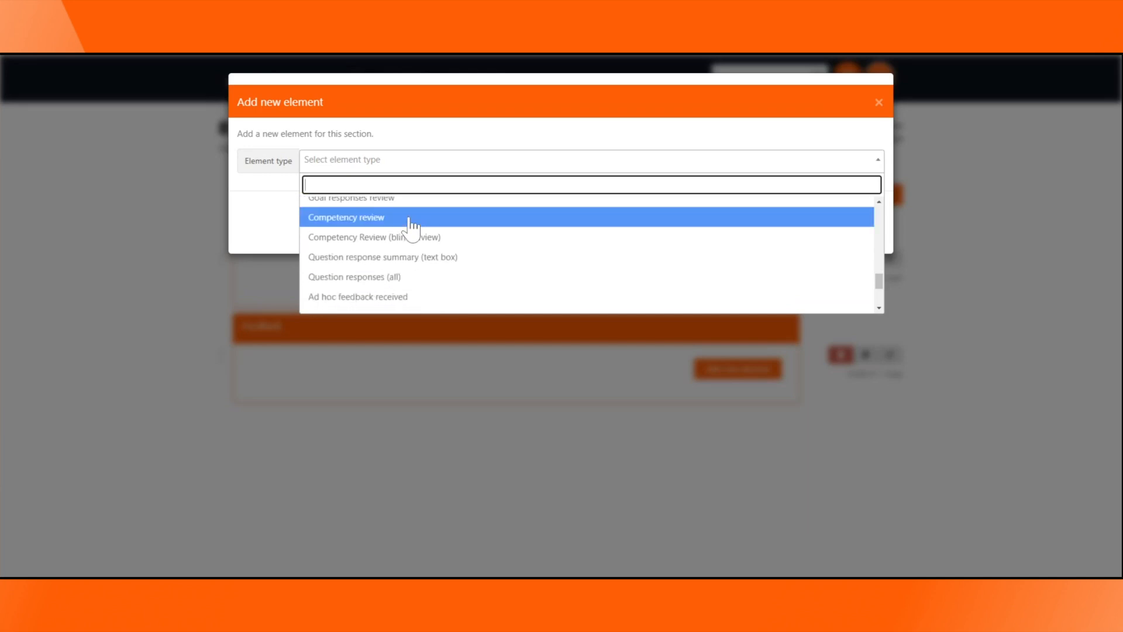
scroll(411, 228, down, 2)
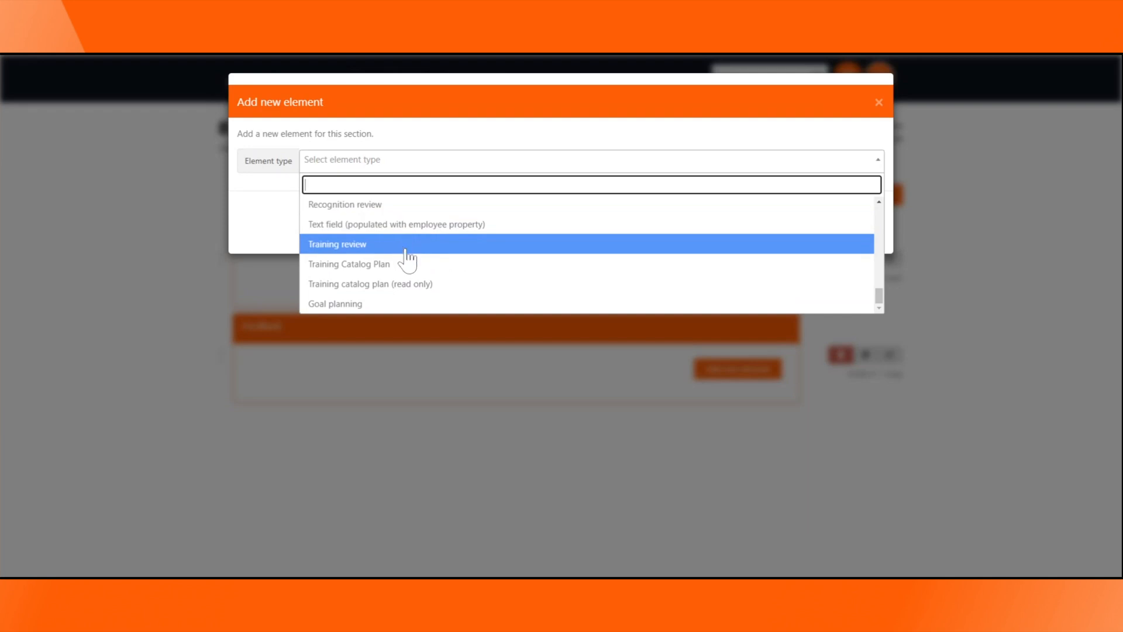
scroll(405, 251, up, 1)
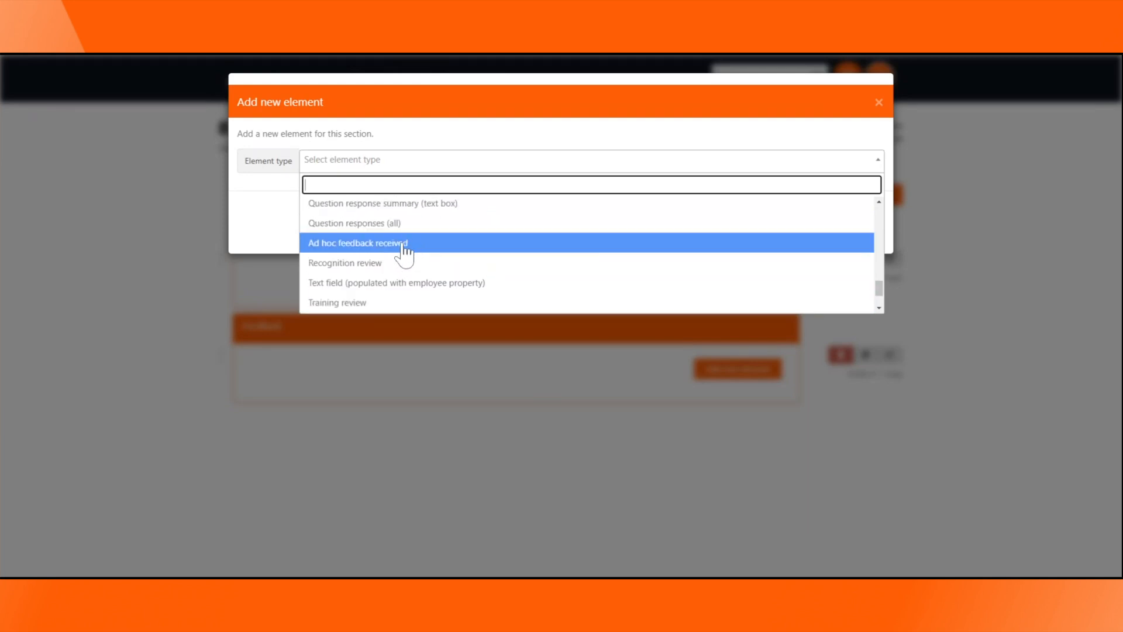
scroll(401, 249, up, 5)
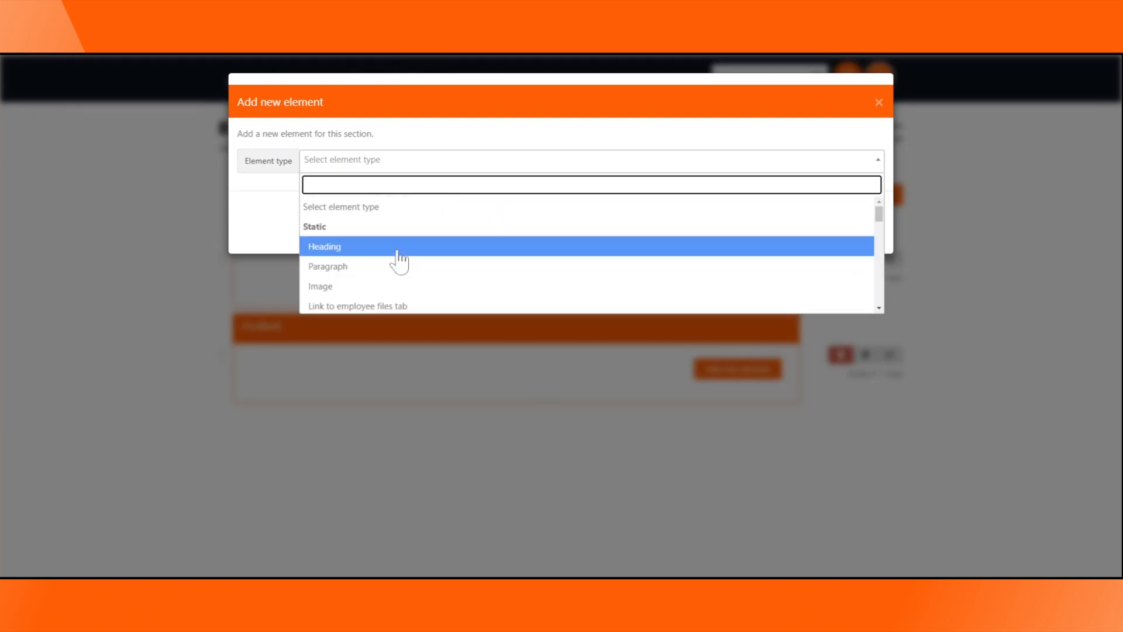
scroll(391, 262, down, 4)
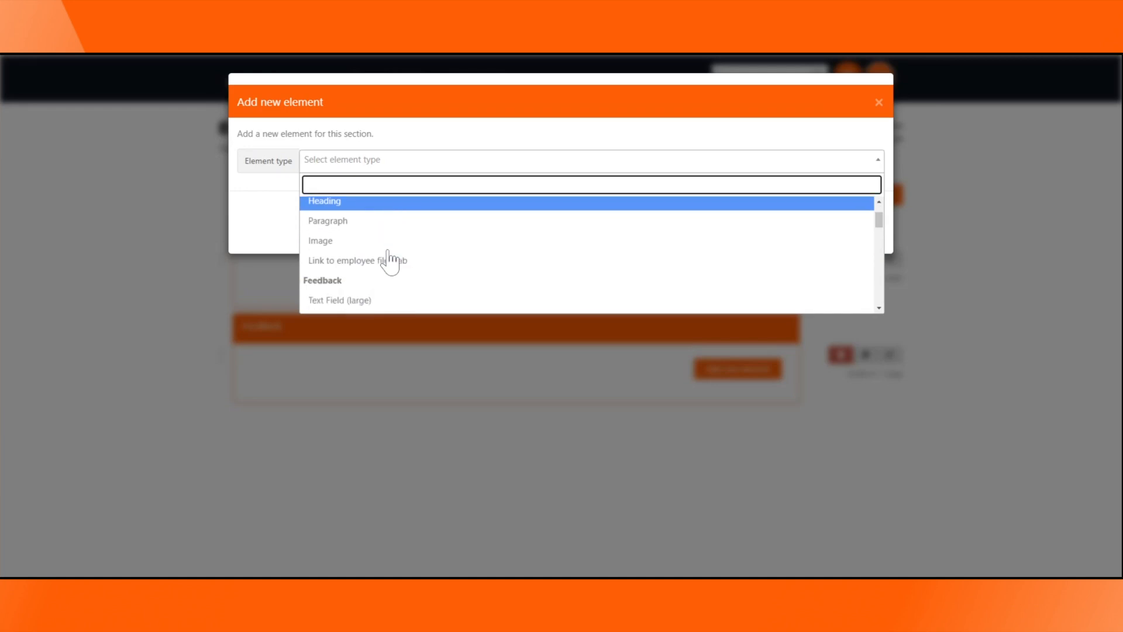
scroll(389, 262, up, 1)
scroll(389, 262, down, 4)
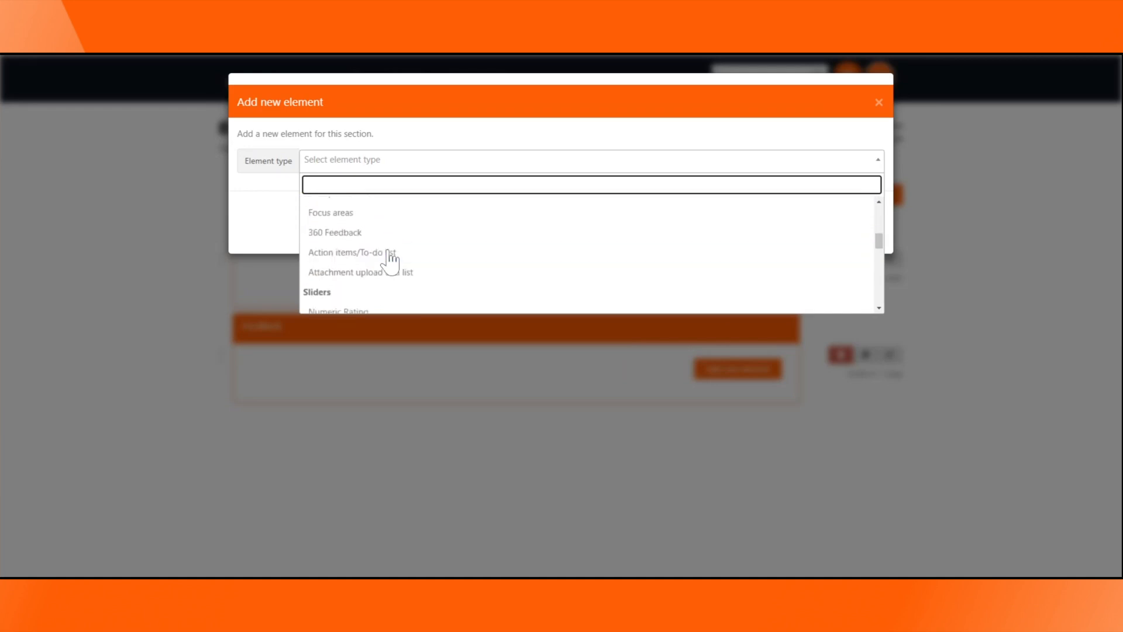
scroll(389, 262, up, 1)
scroll(389, 257, down, 6)
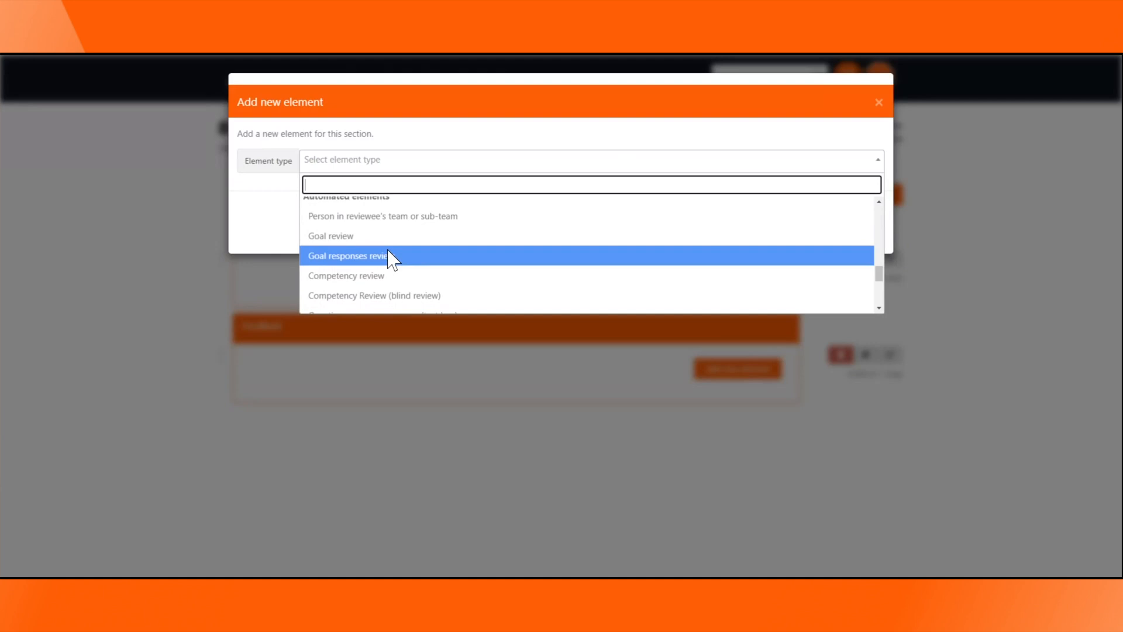
Choose Question response summary (text box) as the new element's type and enter the text Achivements
scroll(430, 245, down, 2)
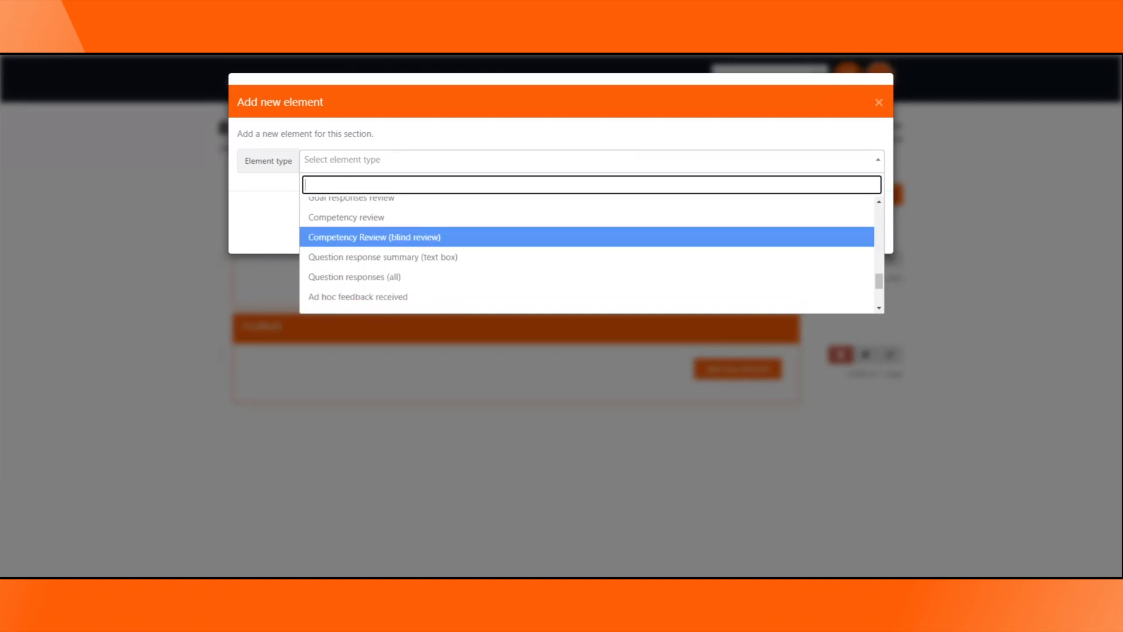
click(448, 257)
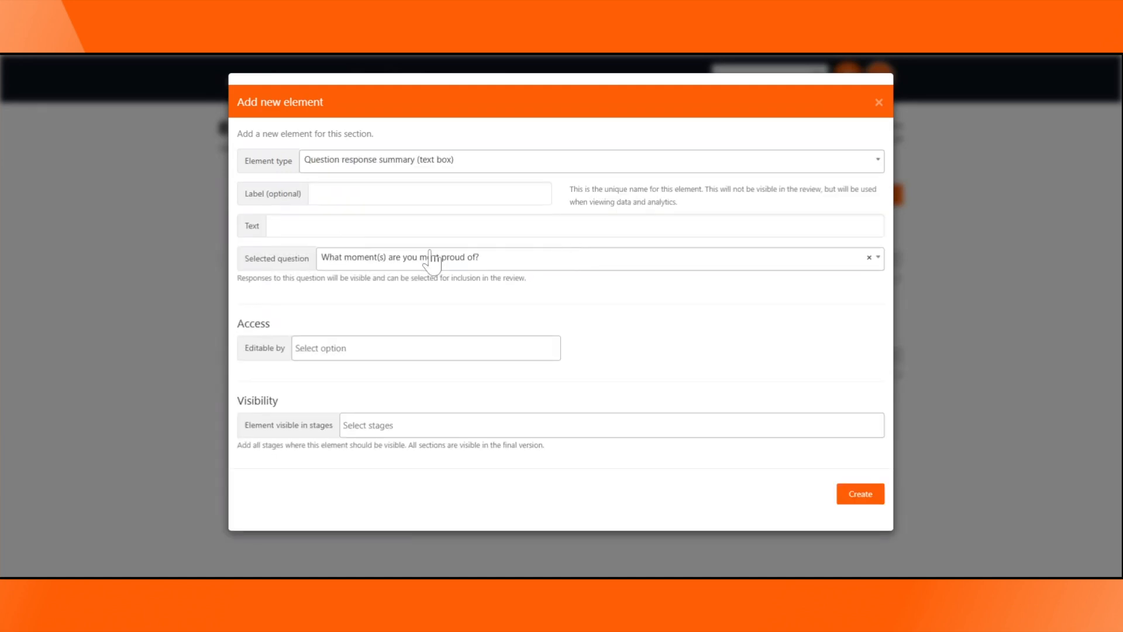
click(273, 225)
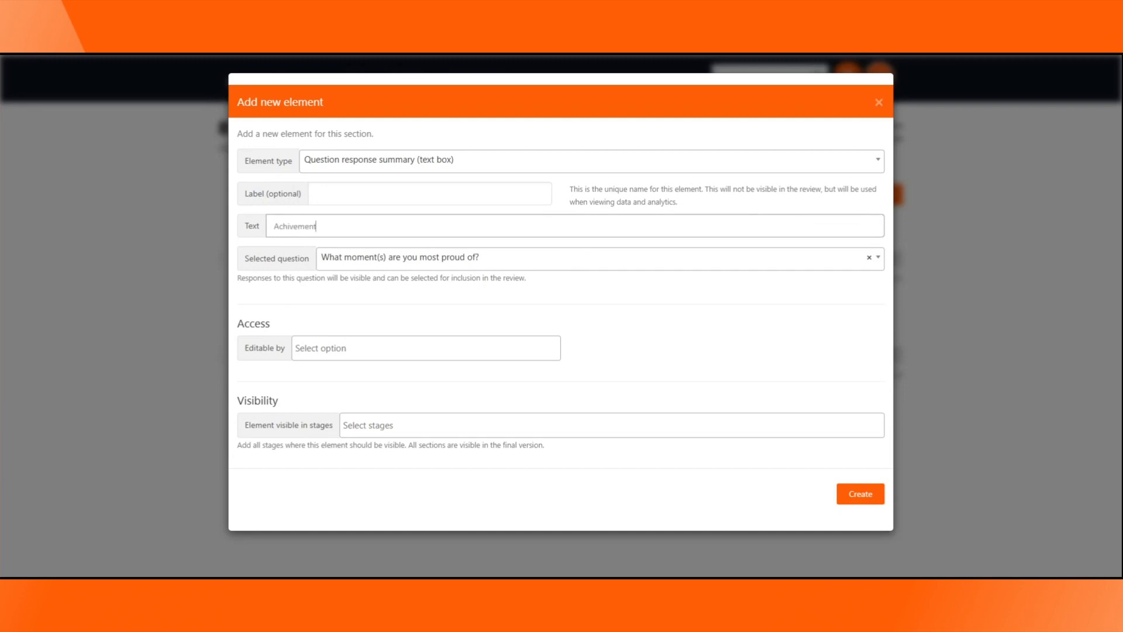
Set the element's selected question to "What have you achieved this week?" and make it editable by Primary Reviewer
click(340, 263)
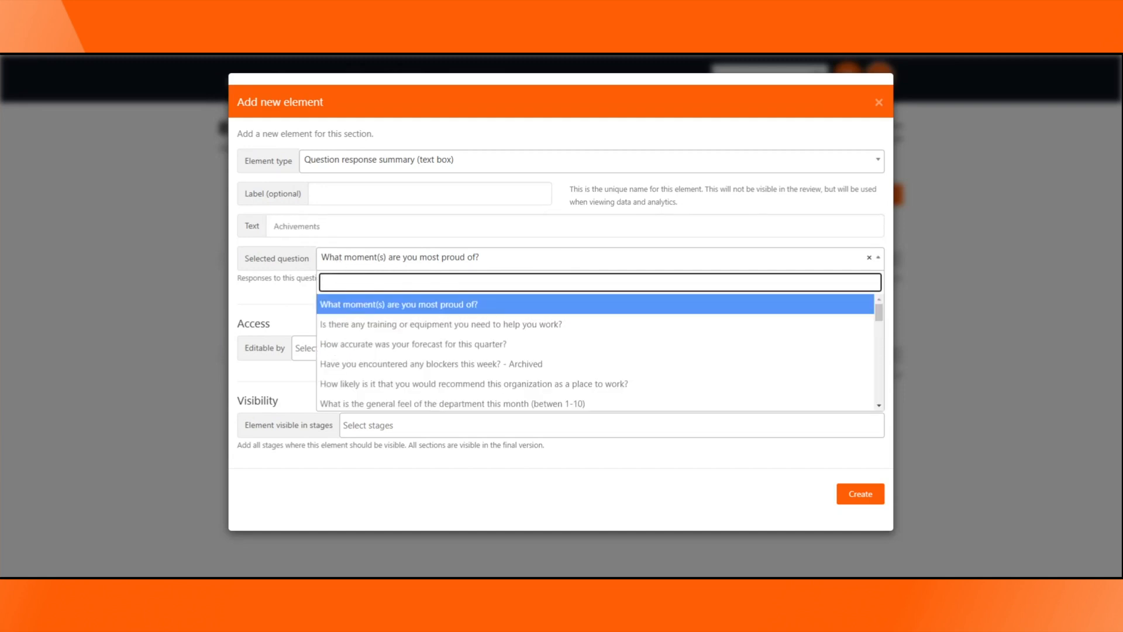
scroll(366, 326, down, 1)
scroll(366, 329, down, 3)
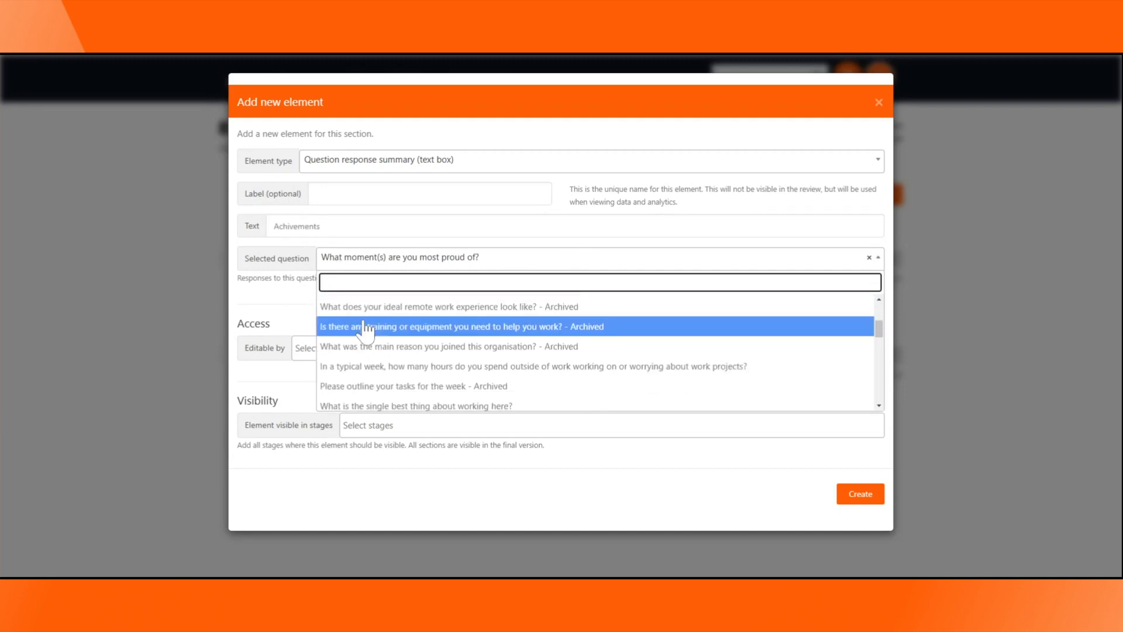
text(ach)
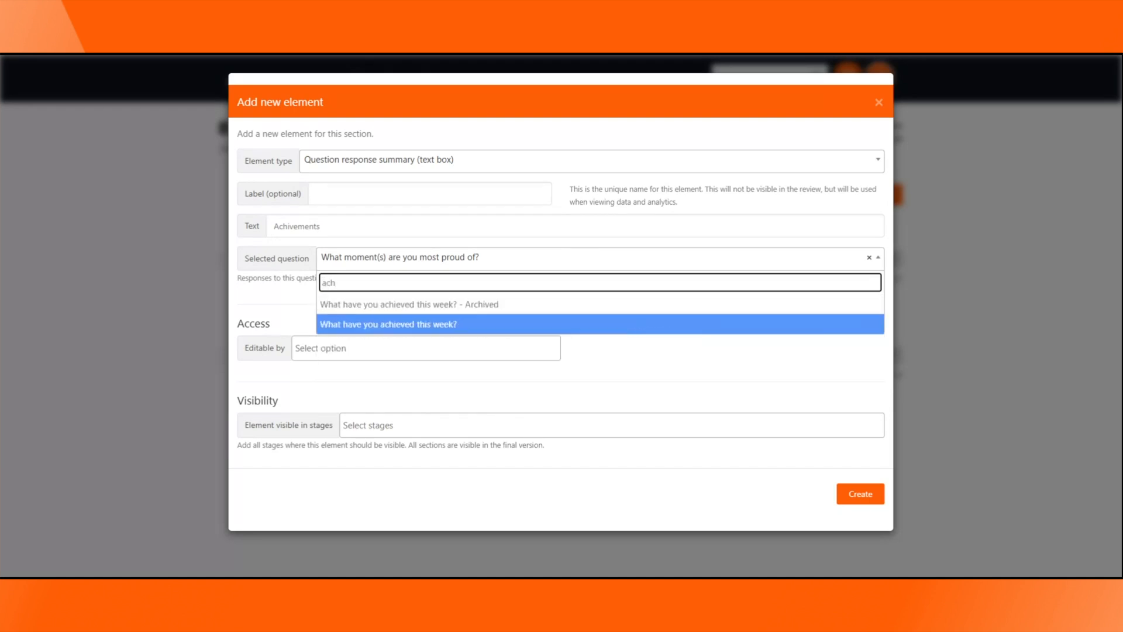
click(369, 327)
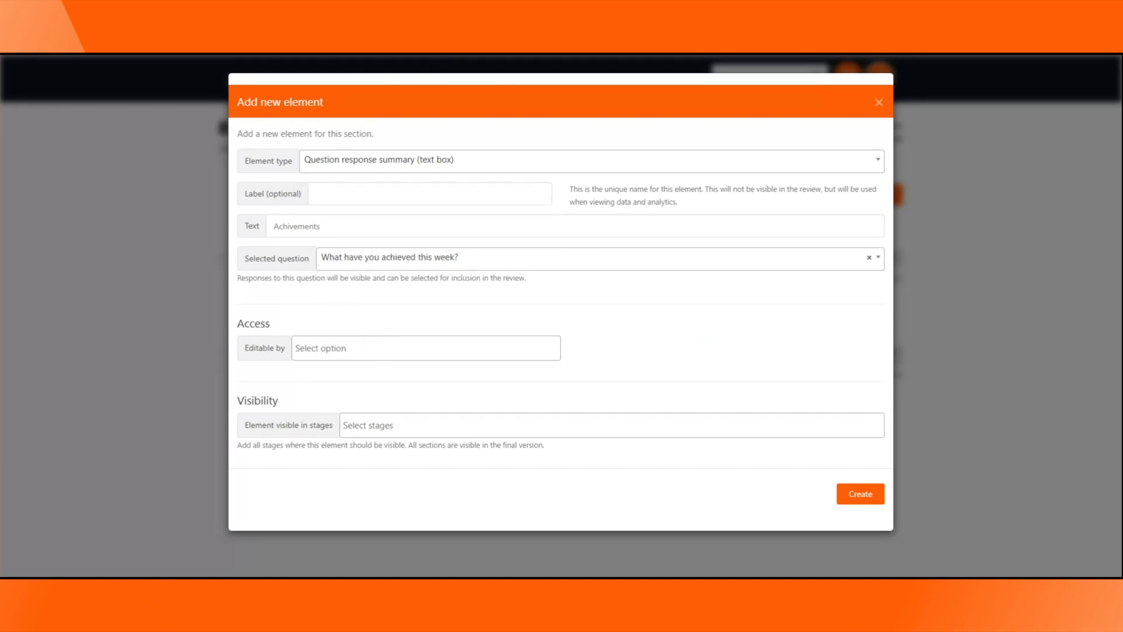
click(421, 349)
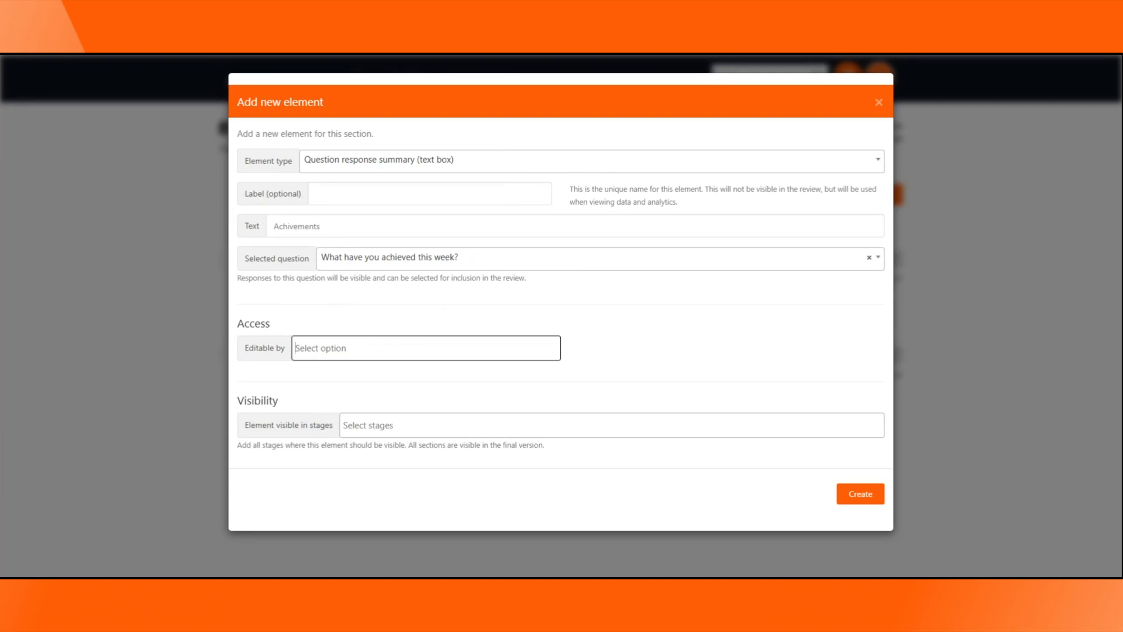
click(409, 372)
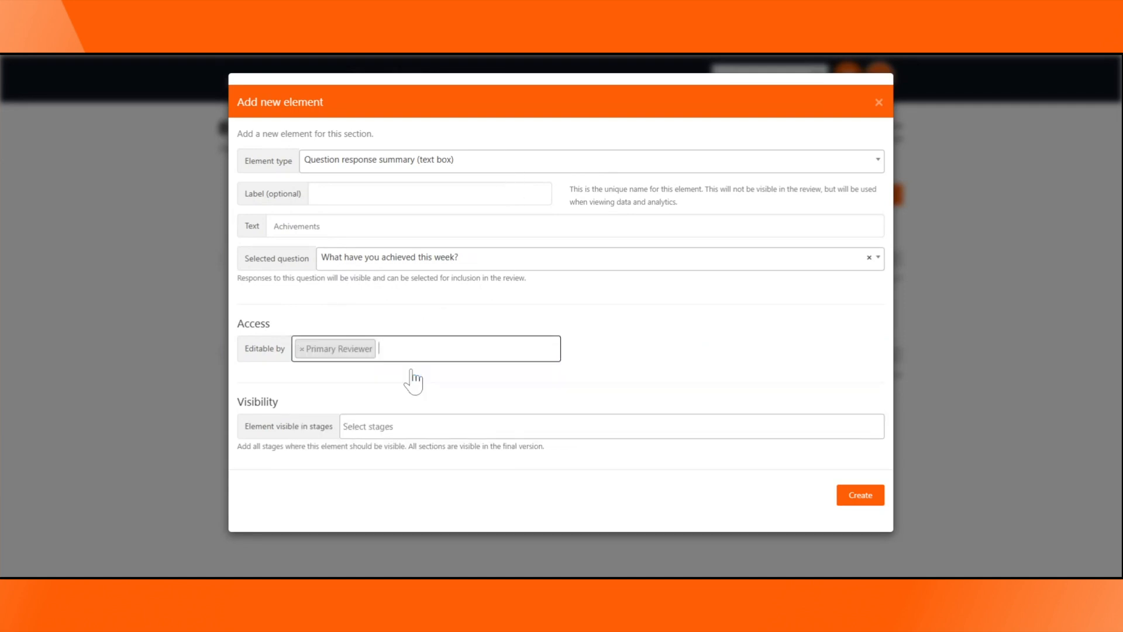
Make the Achivements element editable by Employee instead of Primary Reviewer
click(409, 351)
click(314, 410)
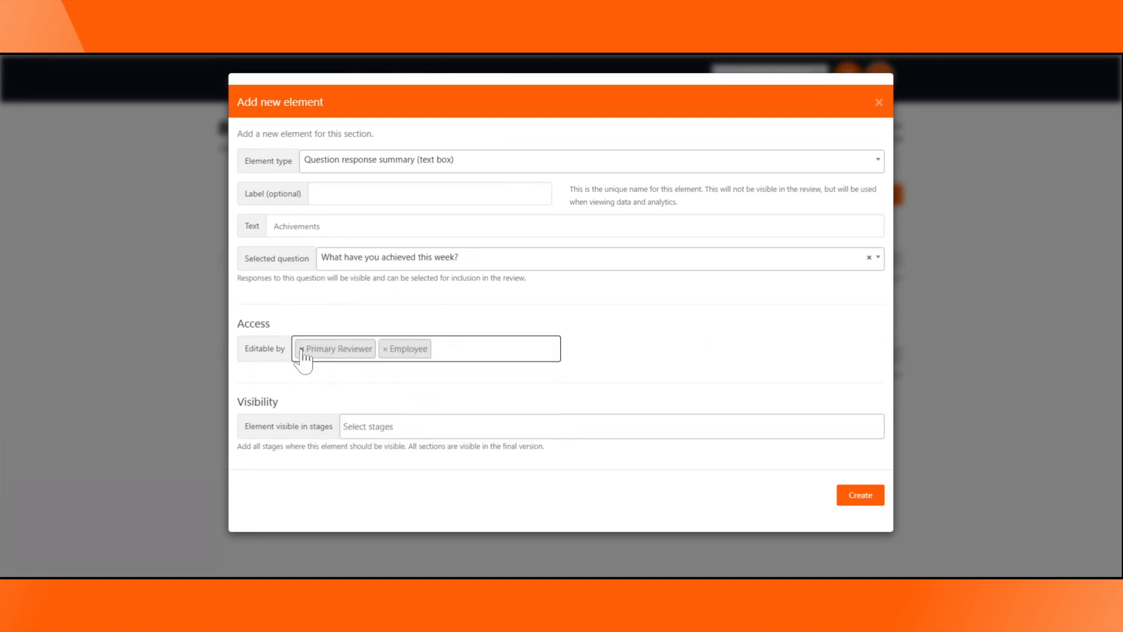
click(302, 349)
click(783, 300)
Make the Achivements element visible in the Employee Reflection and Discussion stages and create it
click(612, 427)
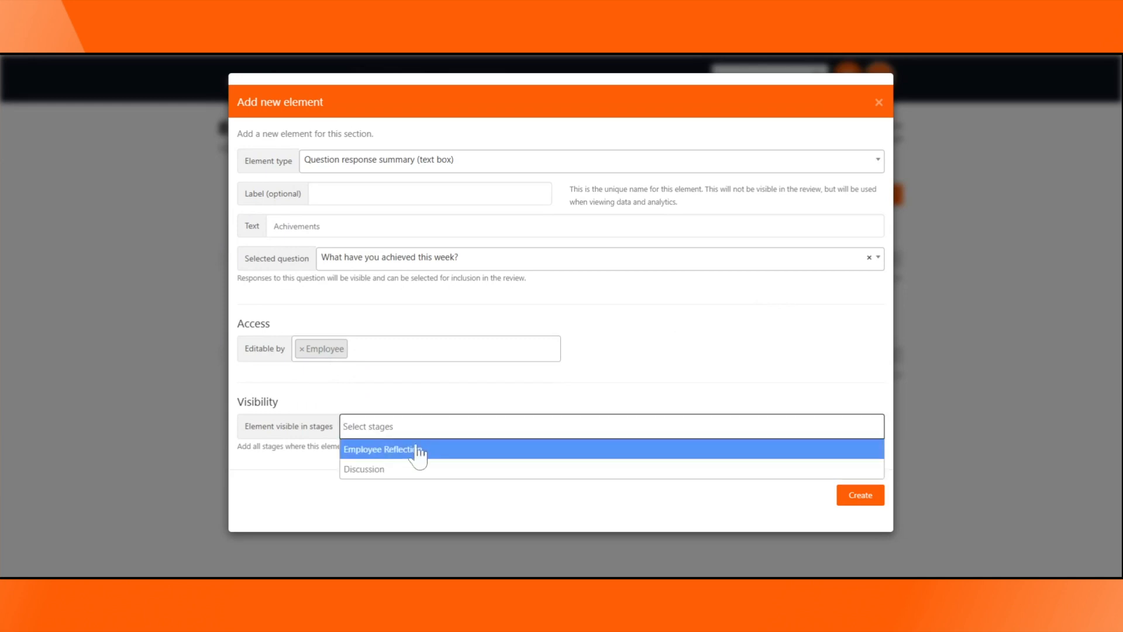
click(417, 450)
click(473, 427)
click(452, 459)
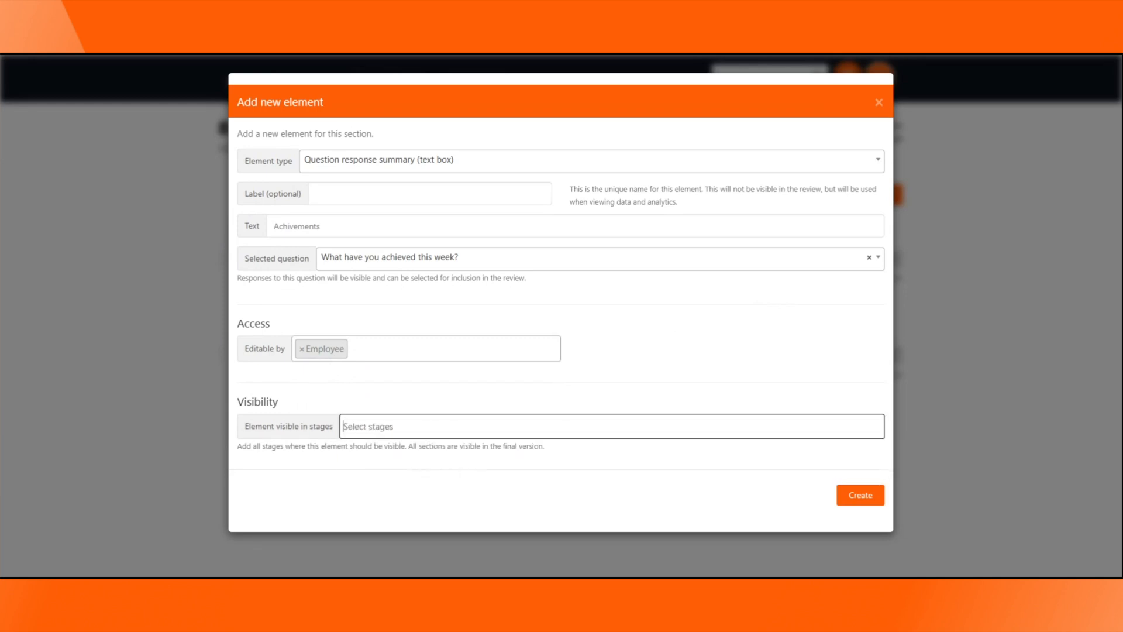
click(417, 451)
click(462, 427)
click(461, 471)
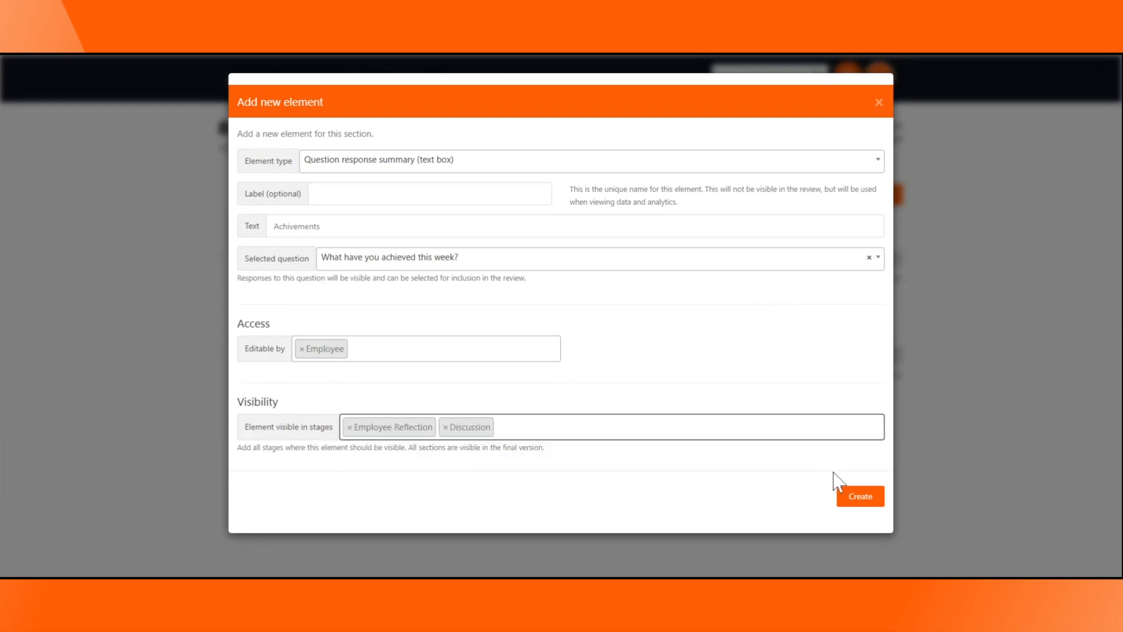
click(858, 497)
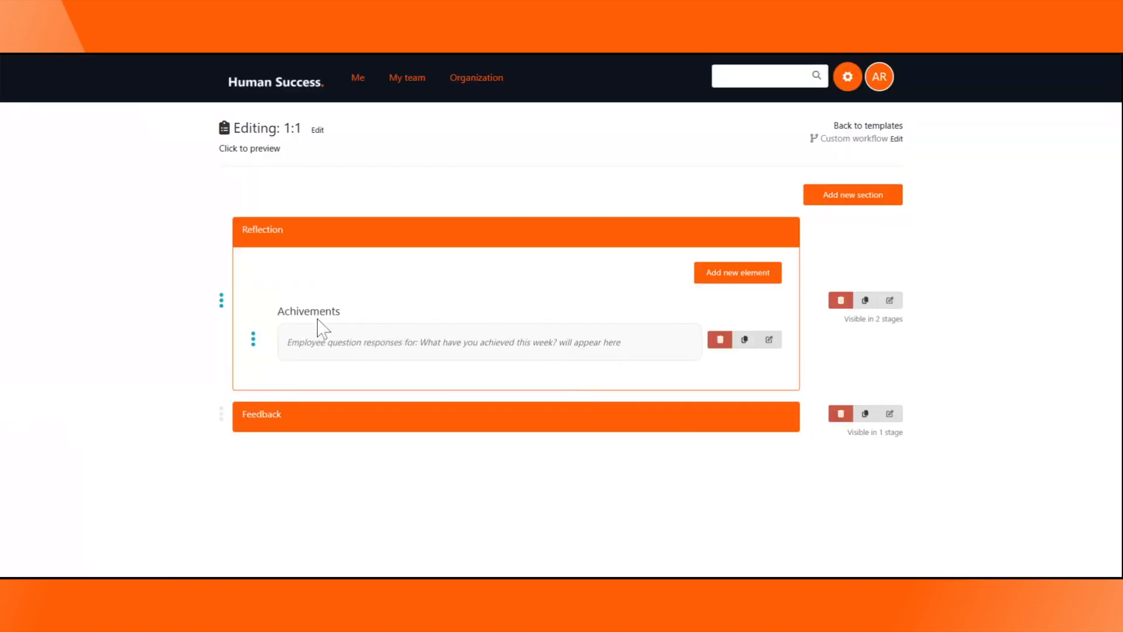
Start a new Goal review element in the Reflection section with the text Goals, including all categories
click(740, 275)
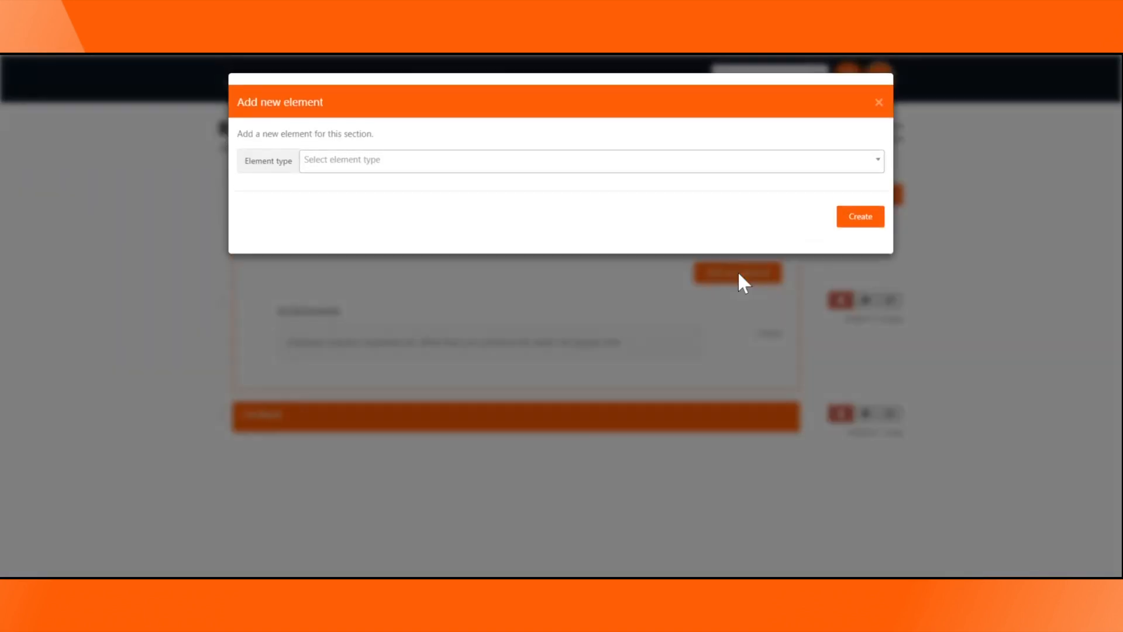
click(369, 158)
scroll(404, 234, down, 10)
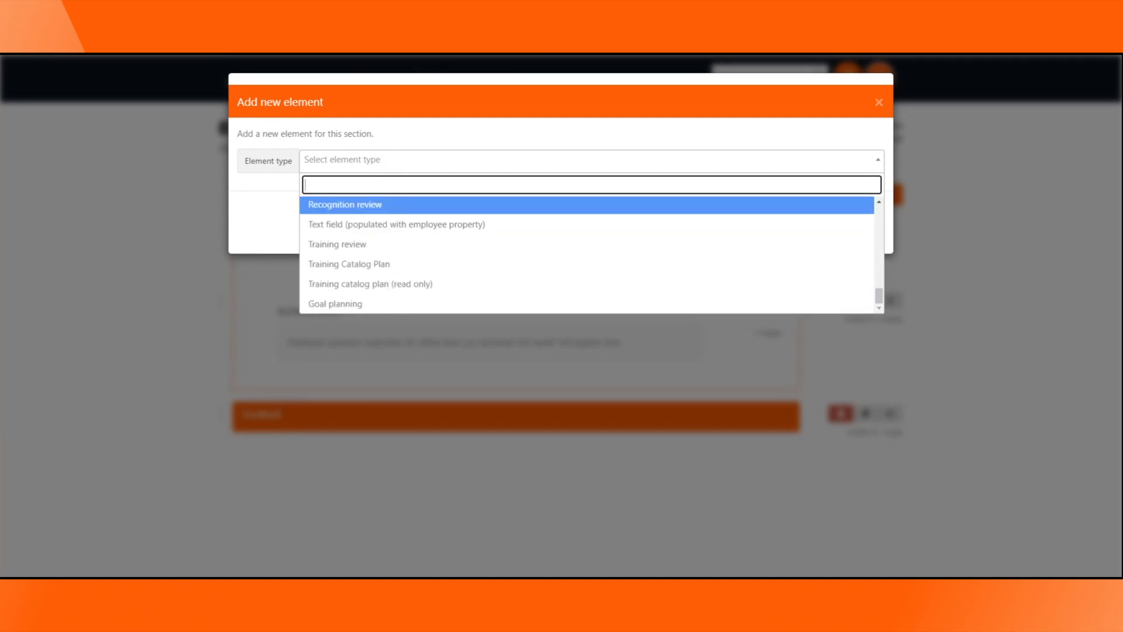
text(goal)
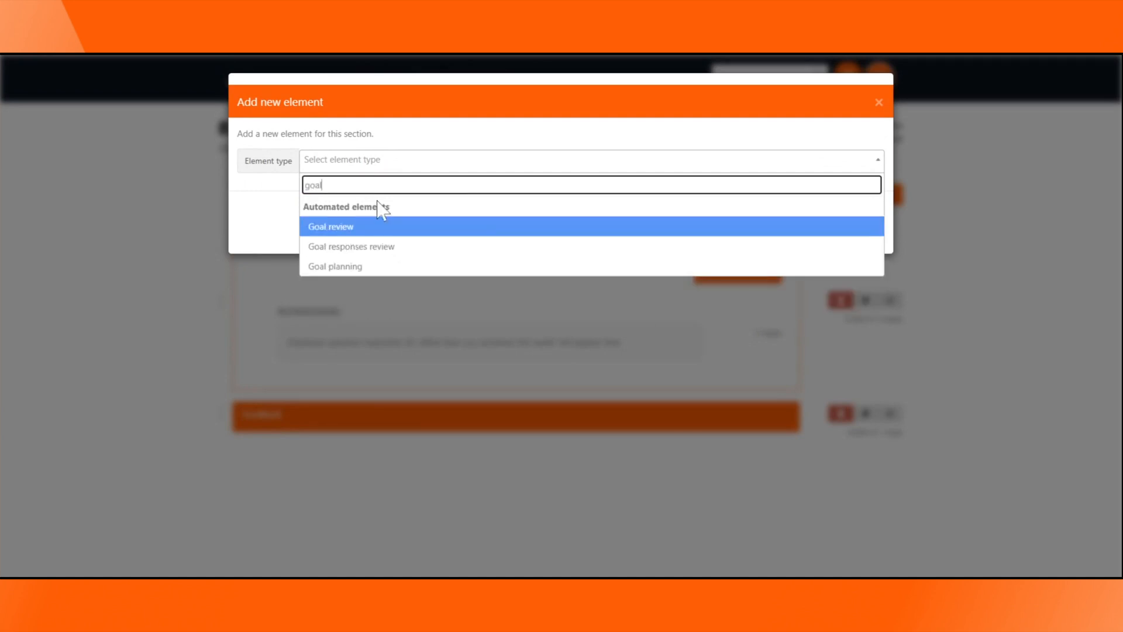
click(351, 228)
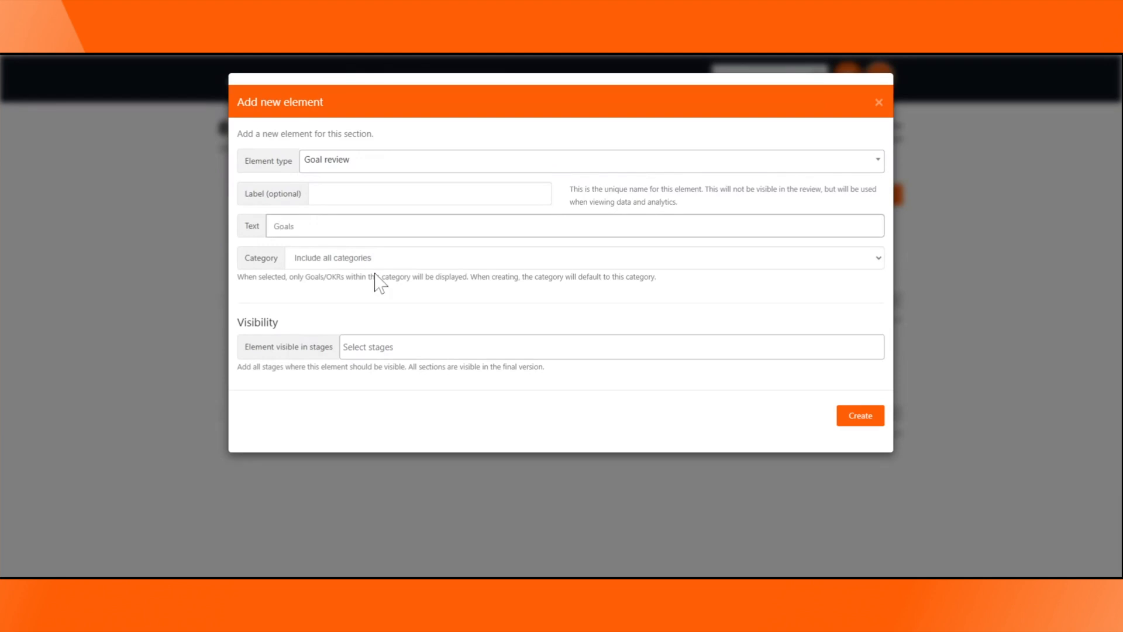
key(Tab)
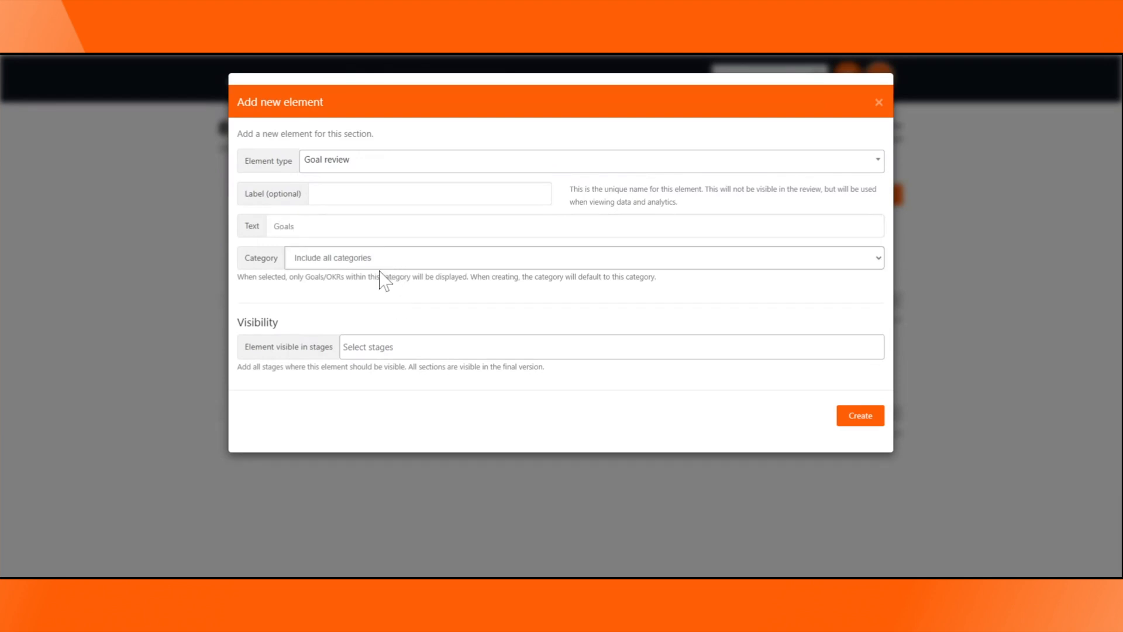
click(260, 300)
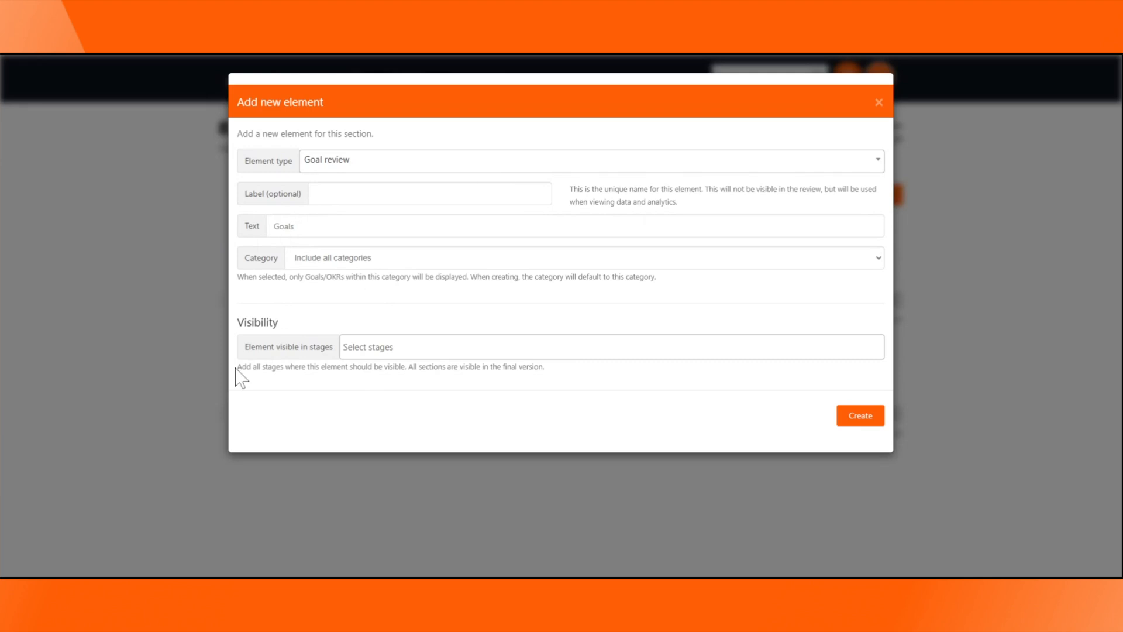
Make the Goals element visible in the Employee Reflection and Discussion stages and create it
click(450, 347)
click(435, 372)
click(456, 348)
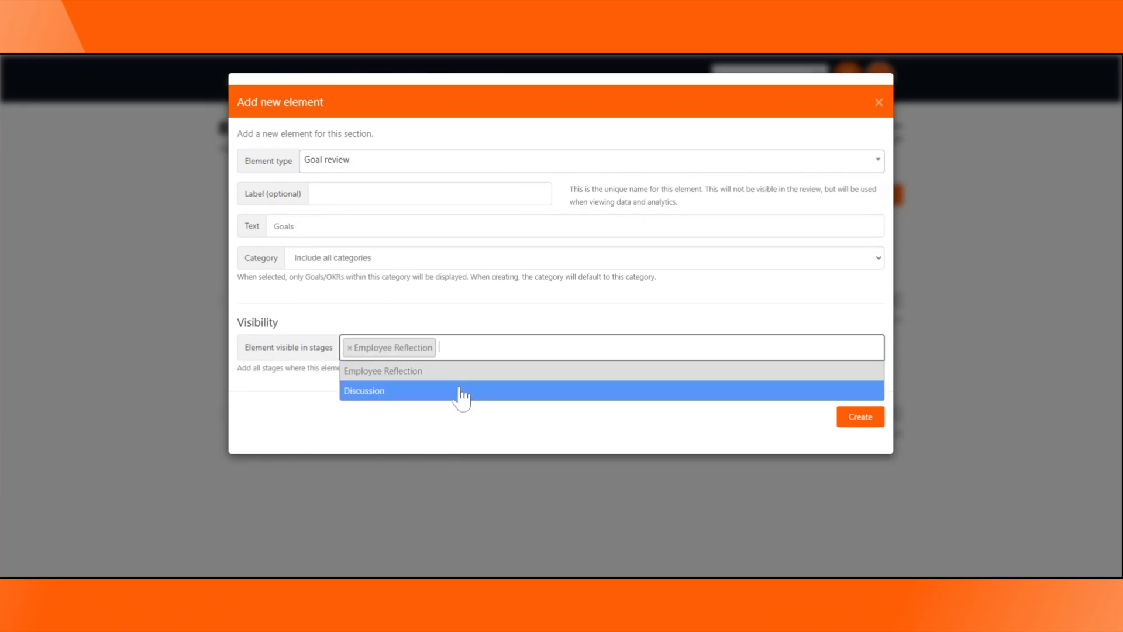
click(460, 391)
click(861, 418)
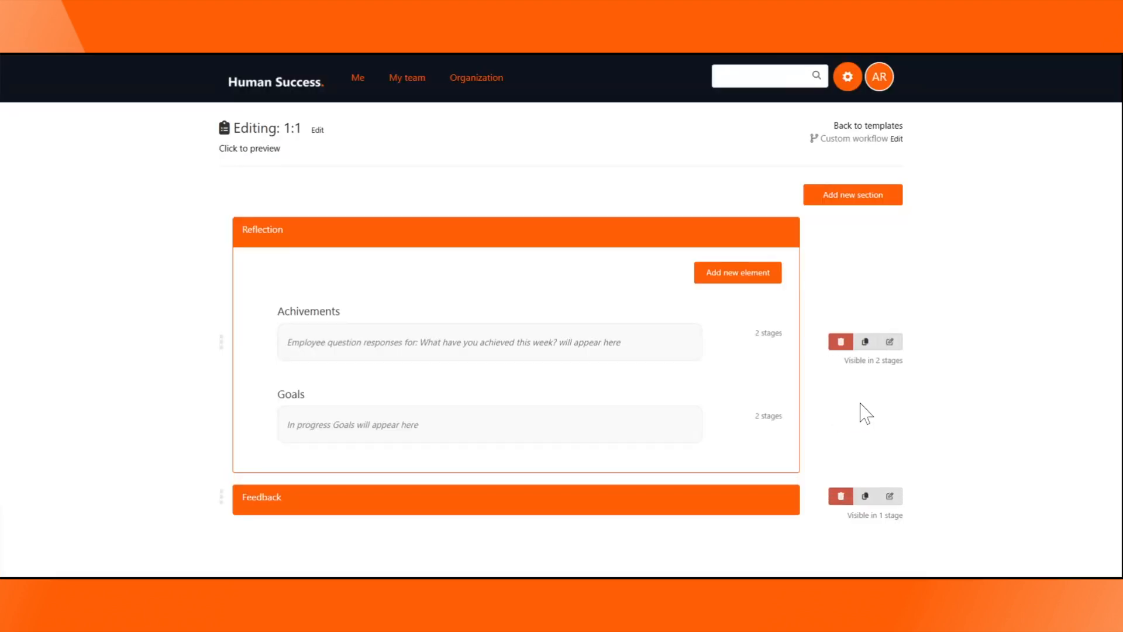
Start a new Text Field (large) element in the Reflection section with the text "Any other comments"
click(738, 276)
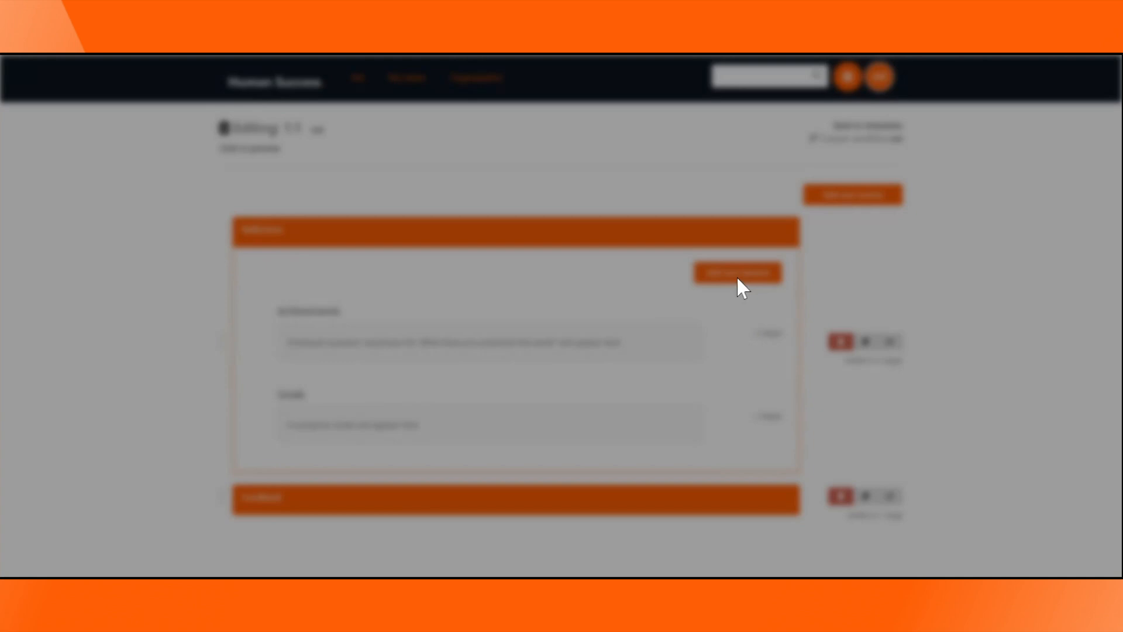
click(452, 167)
text(text)
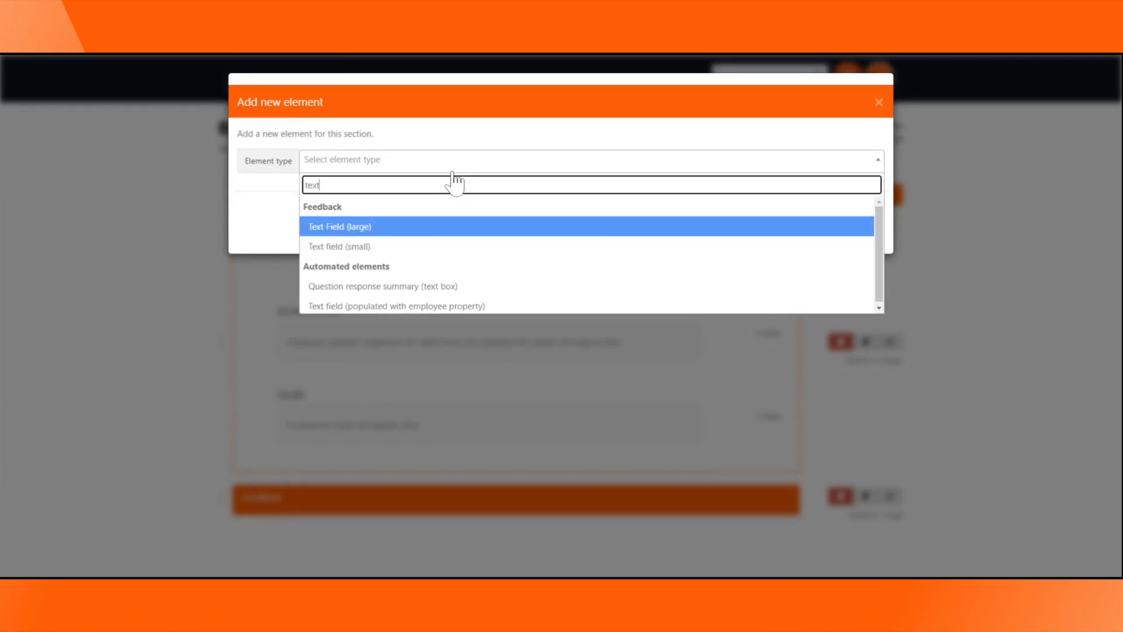
click(431, 229)
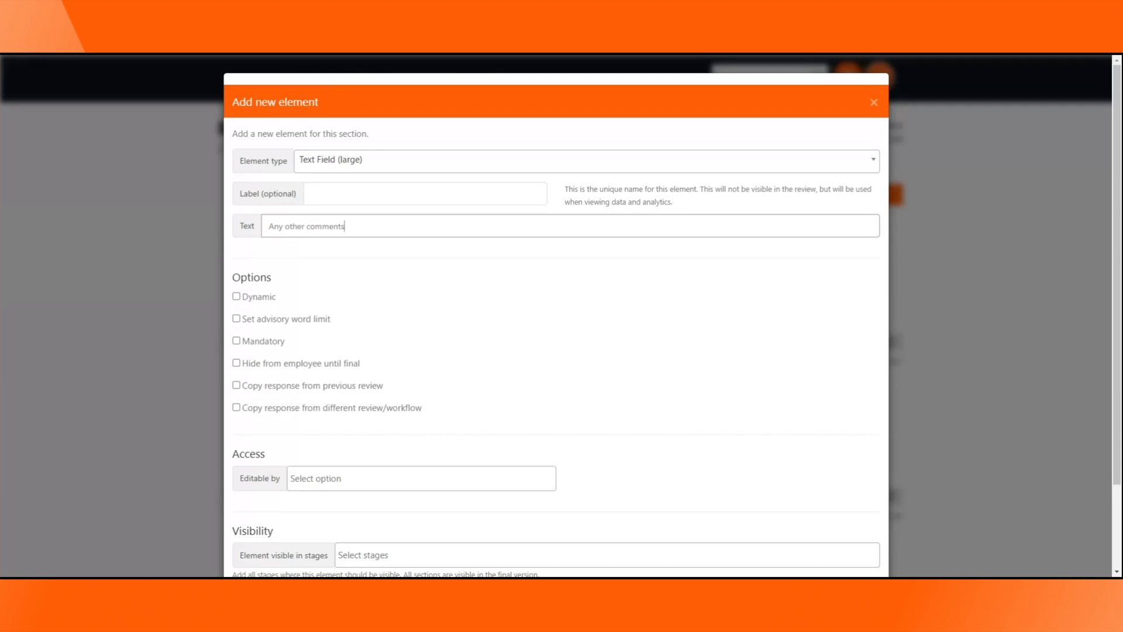
Make the comments field editable by Employee and visible in the Employee Reflection and Discussion stages, and create it
scroll(257, 383, down, 2)
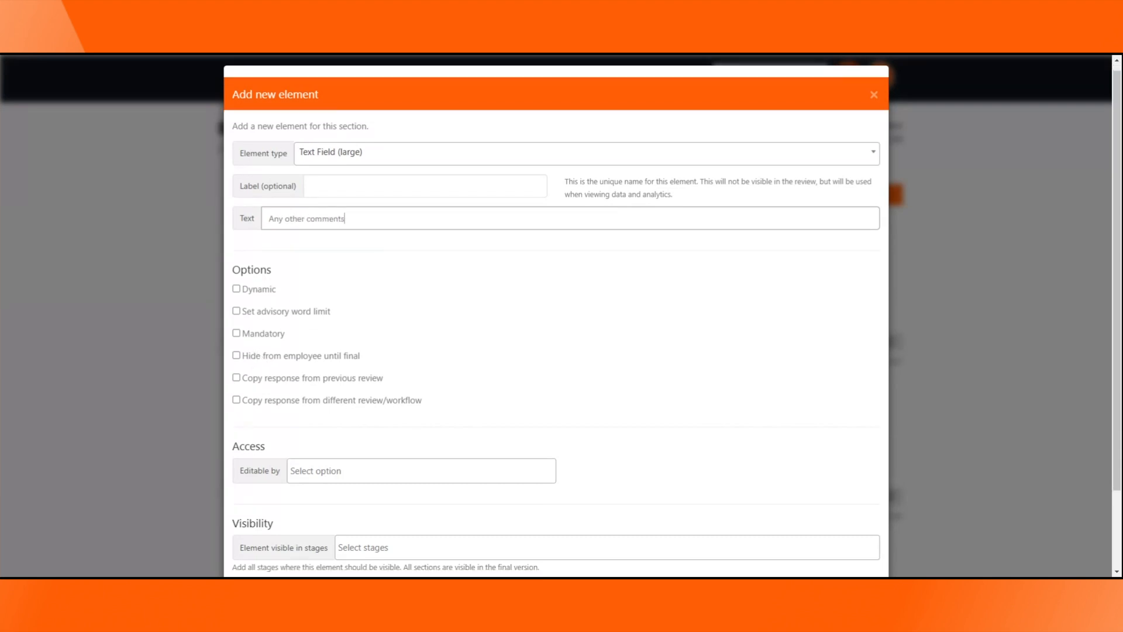
click(375, 376)
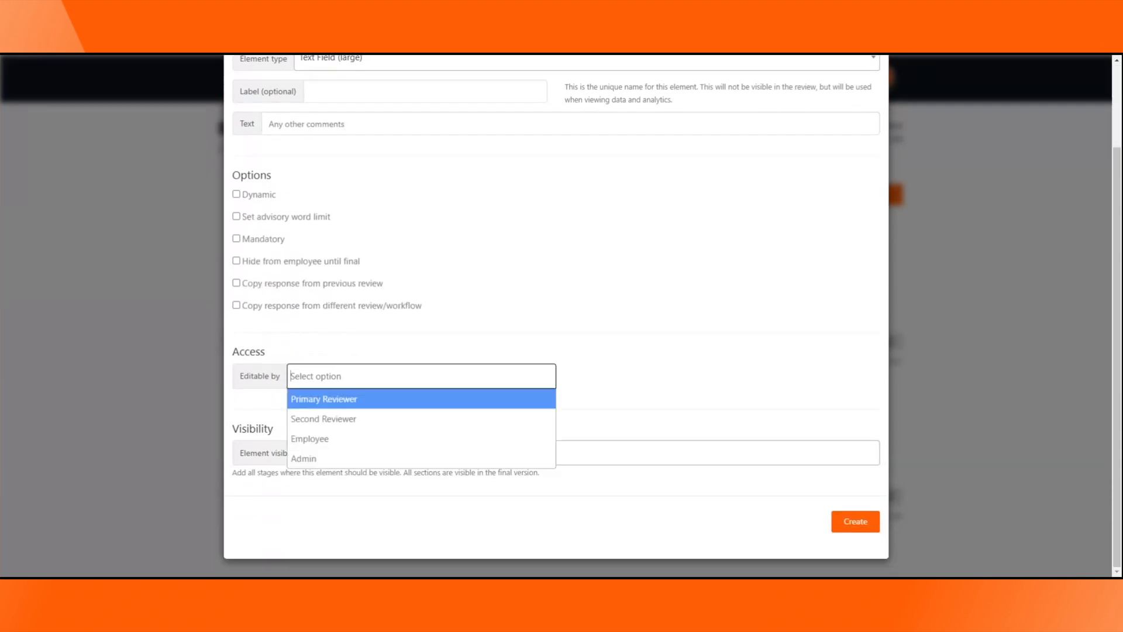
click(322, 439)
click(374, 455)
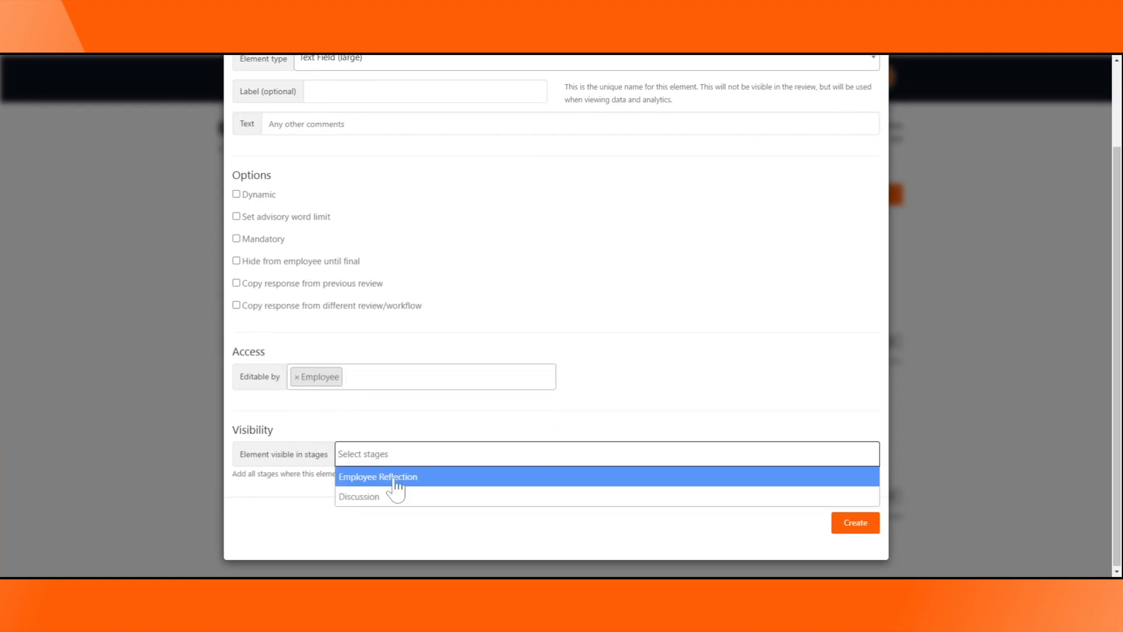
click(396, 477)
click(454, 495)
click(856, 529)
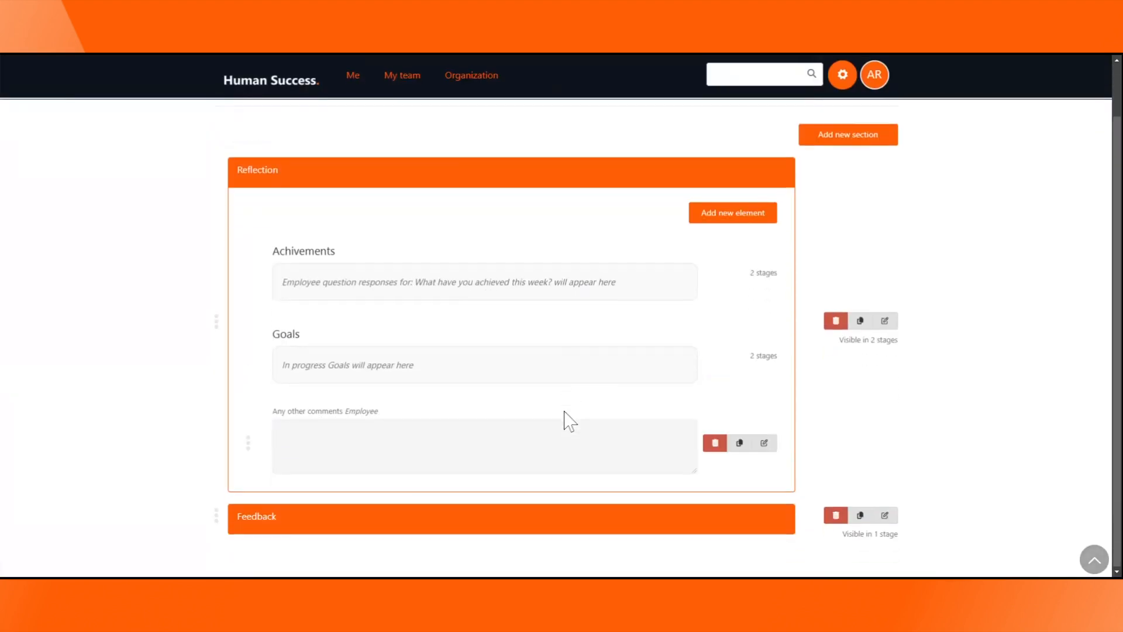
Start a new Text Field (large) element in the Feedback section with the text Feedback
click(411, 521)
scroll(531, 434, down, 1)
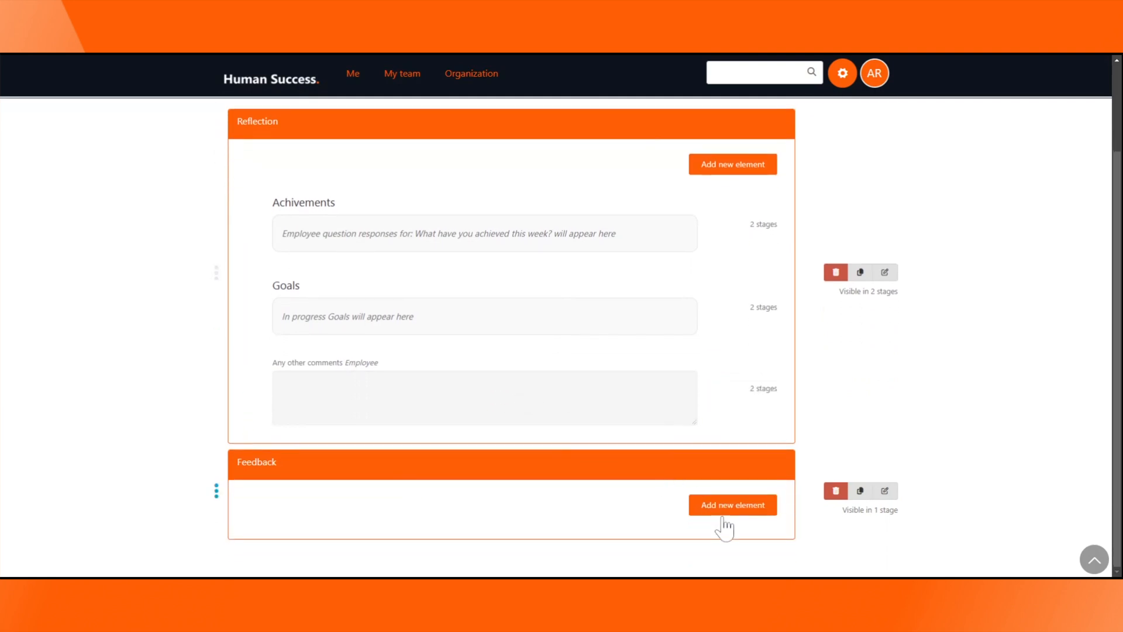
click(722, 514)
click(343, 169)
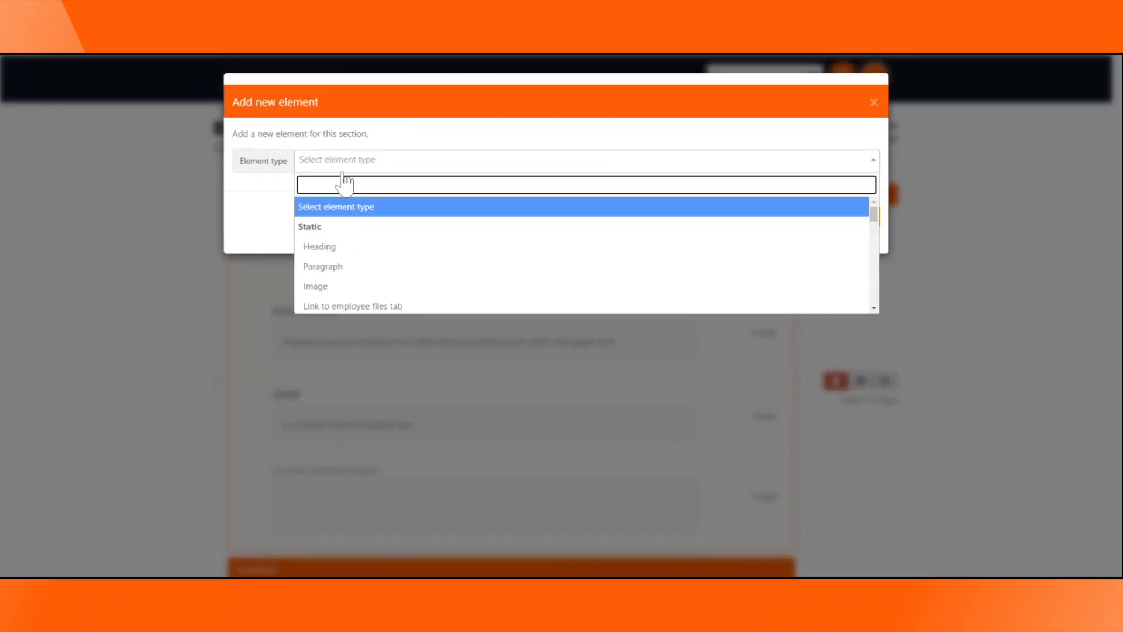
text(text)
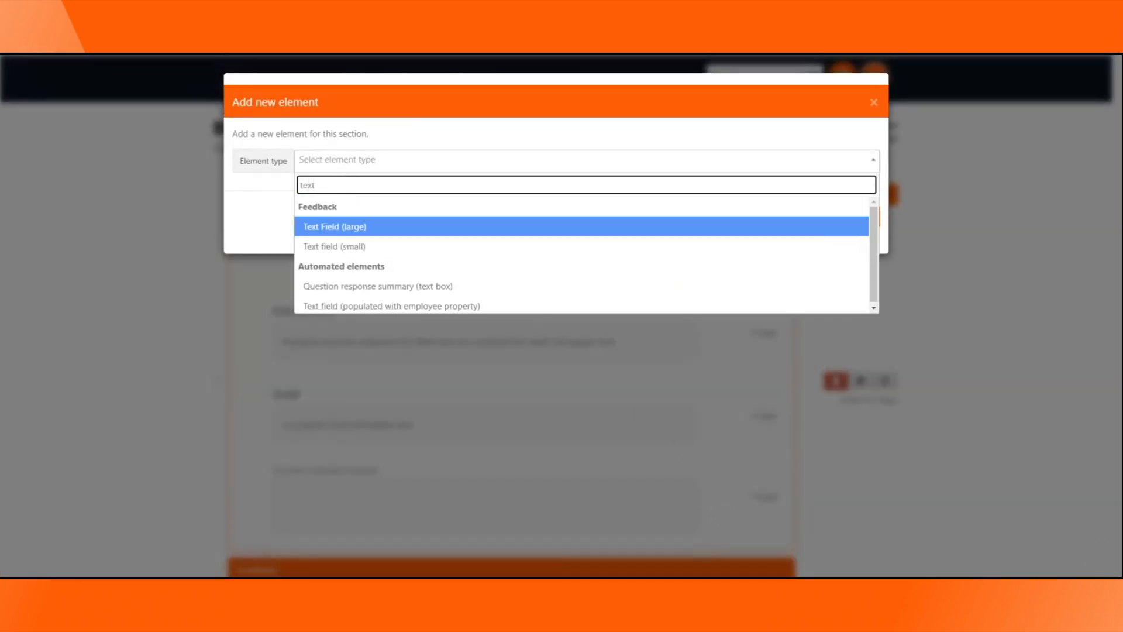
click(350, 231)
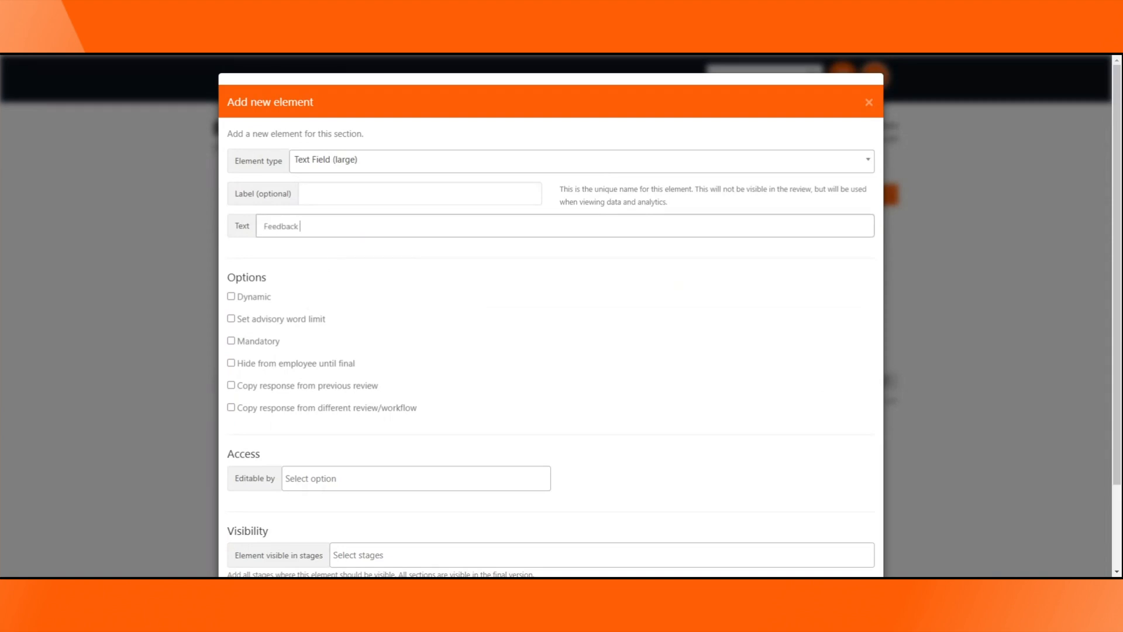
Make the Feedback field editable by Primary Reviewer and visible only in the Discussion stage, and create it
scroll(539, 268, down, 2)
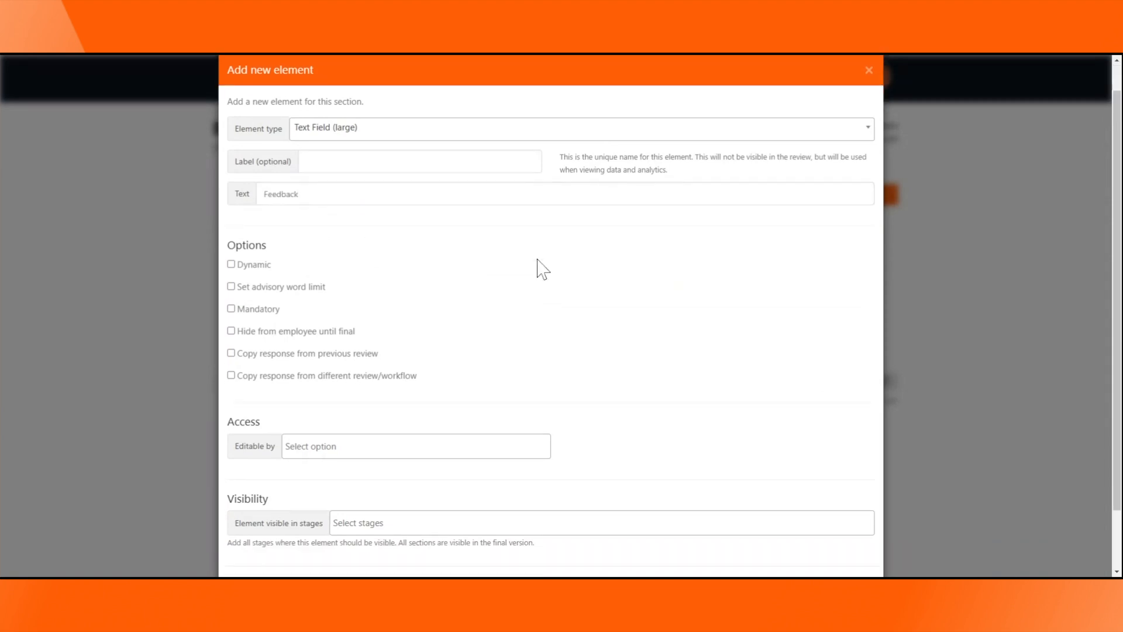
click(442, 377)
click(437, 402)
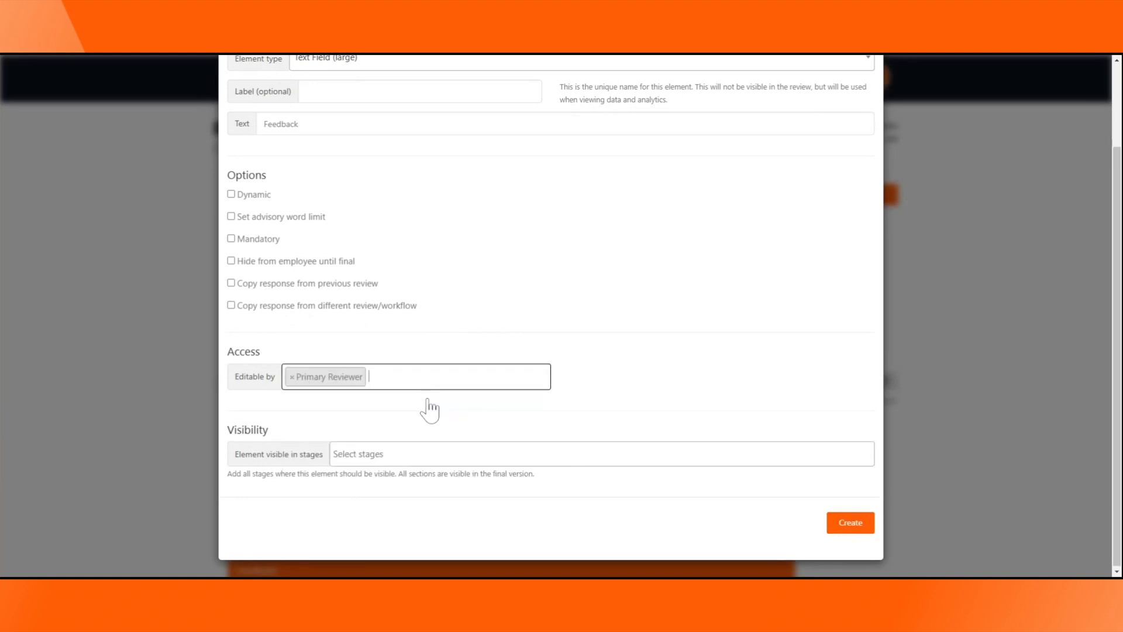
click(427, 454)
click(401, 475)
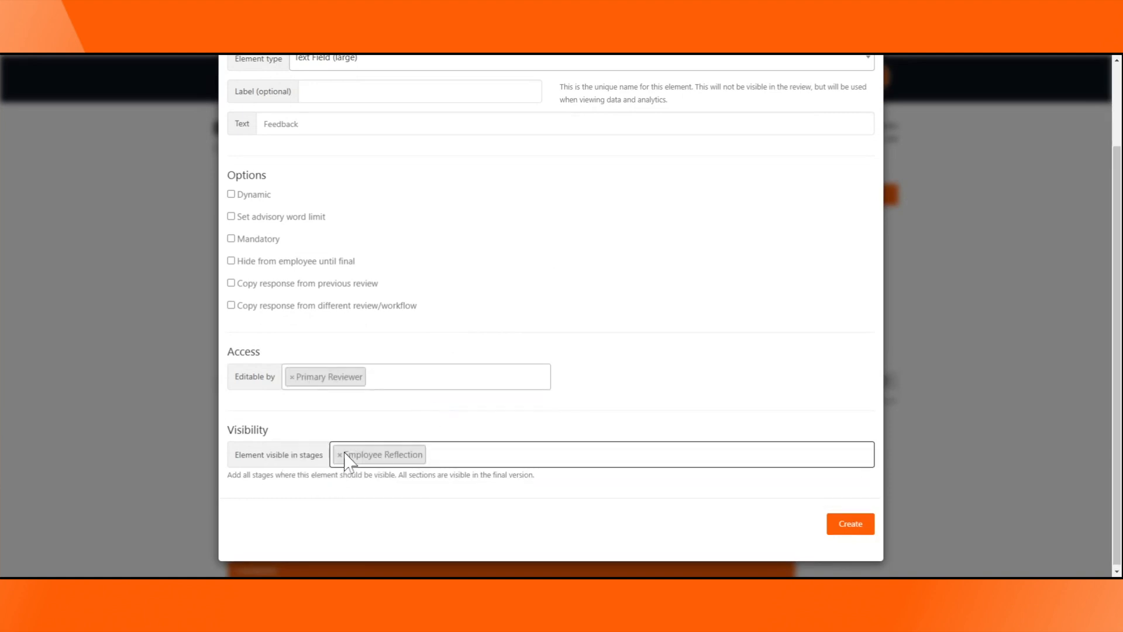
click(343, 454)
click(401, 515)
click(848, 525)
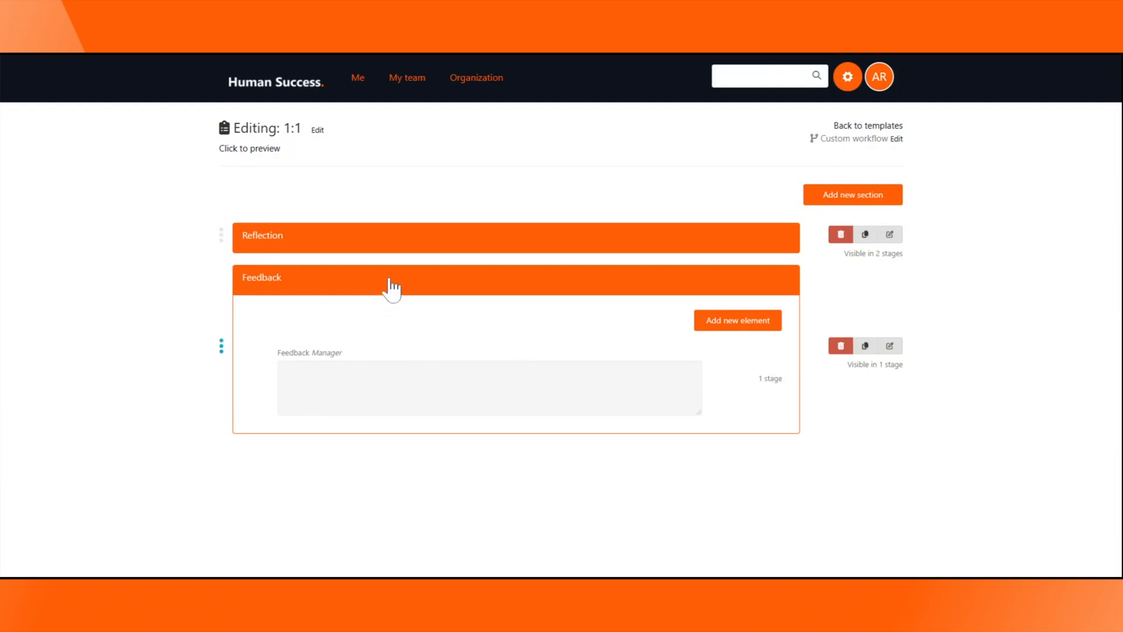
Expand the Reflection section to review its elements and check the stages of the custom workflow
click(404, 245)
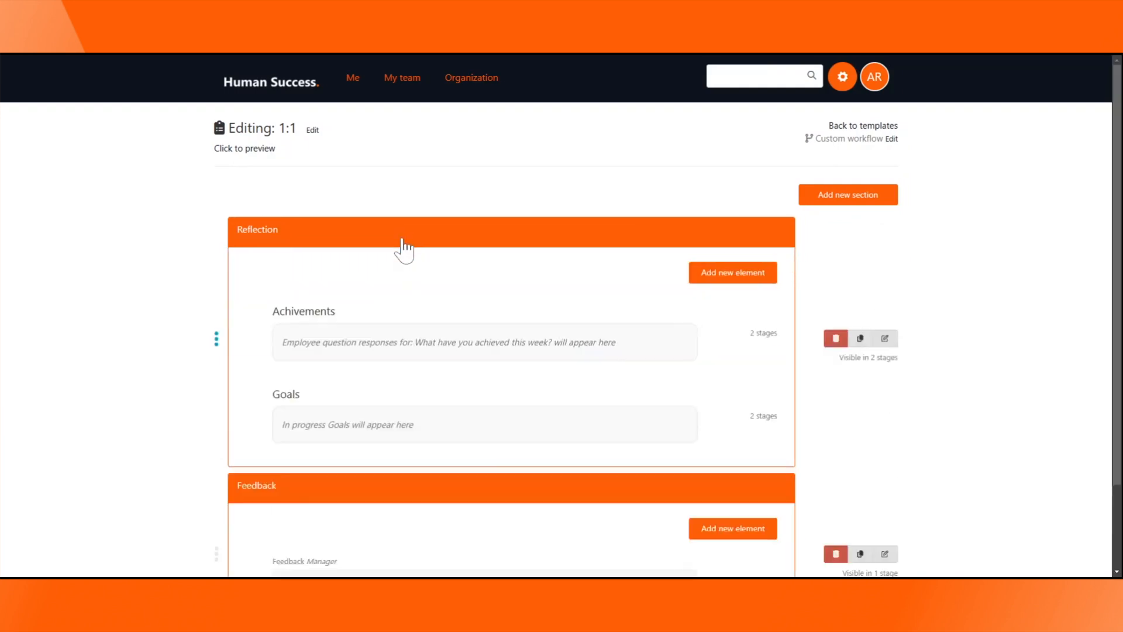
scroll(561, 426, down, 2)
scroll(565, 389, up, 2)
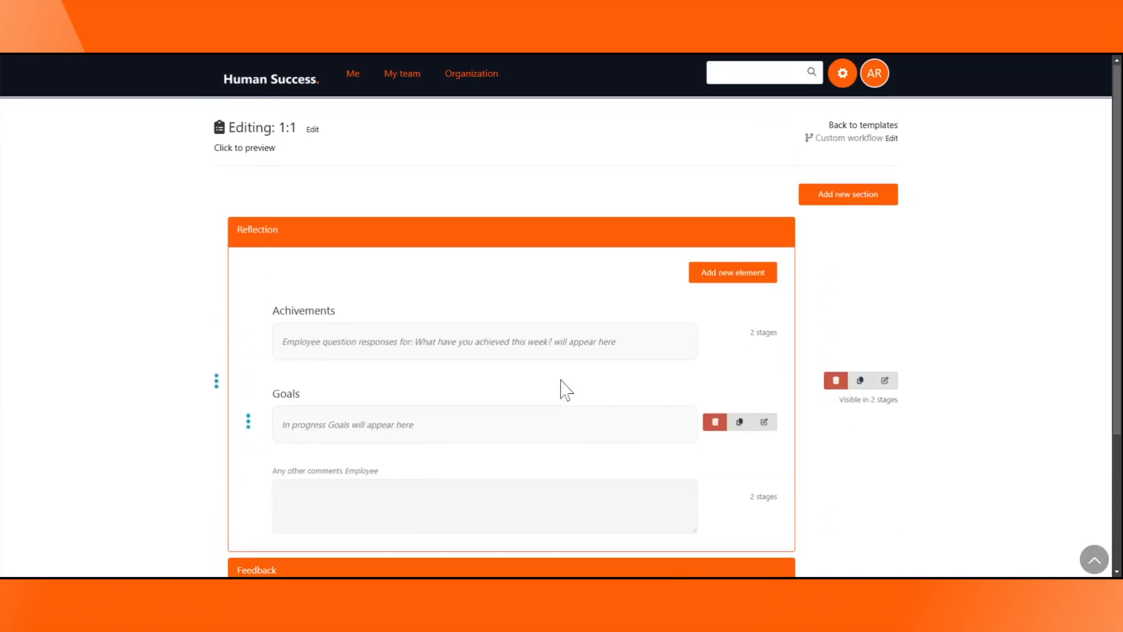
click(891, 139)
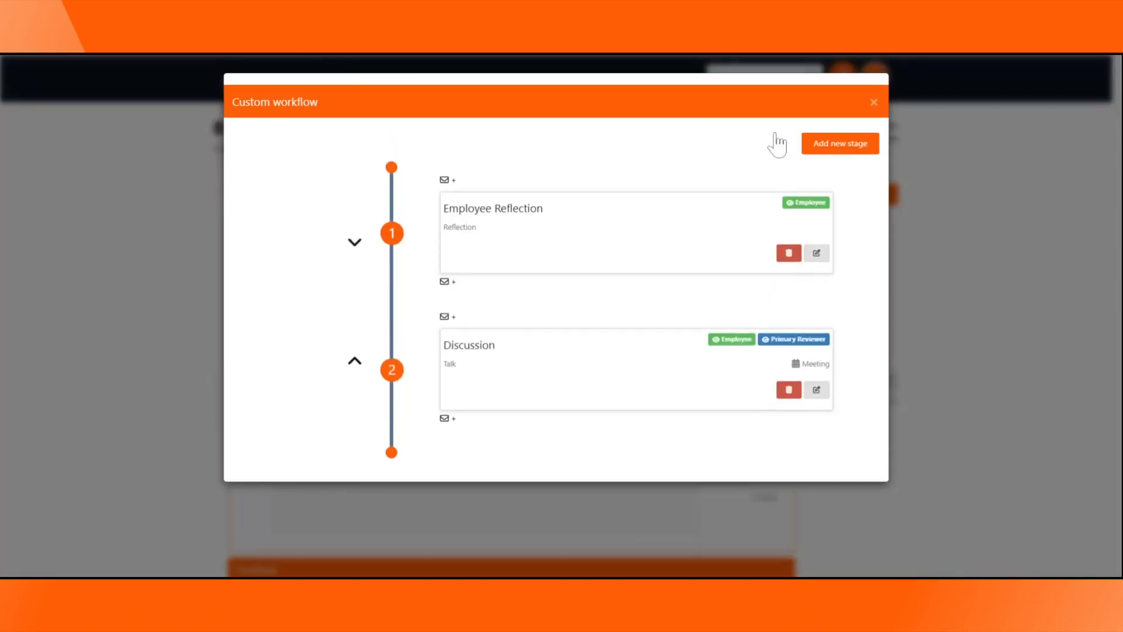
click(874, 103)
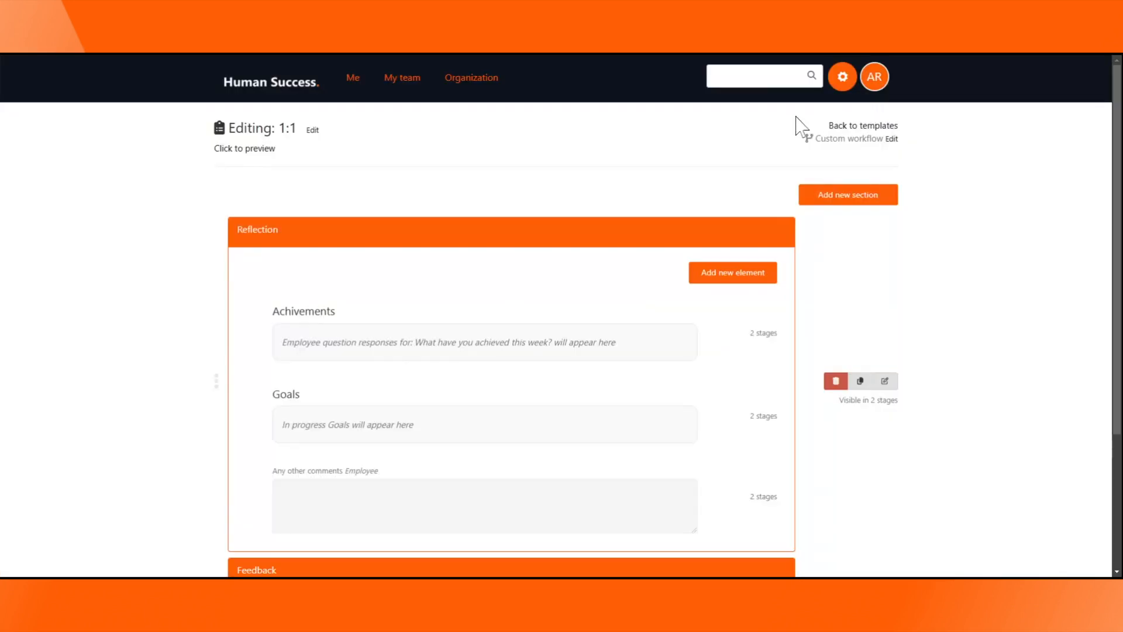
Preview the template's Employee Reflection stage as Employee and examine the elements in the Reflection section
click(253, 150)
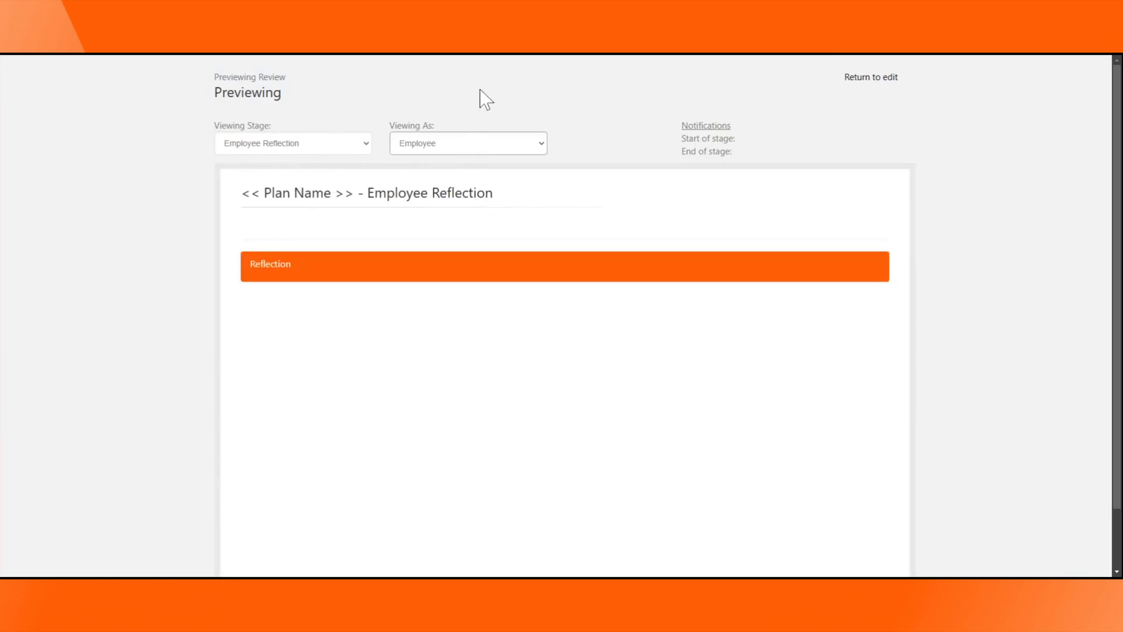
click(334, 272)
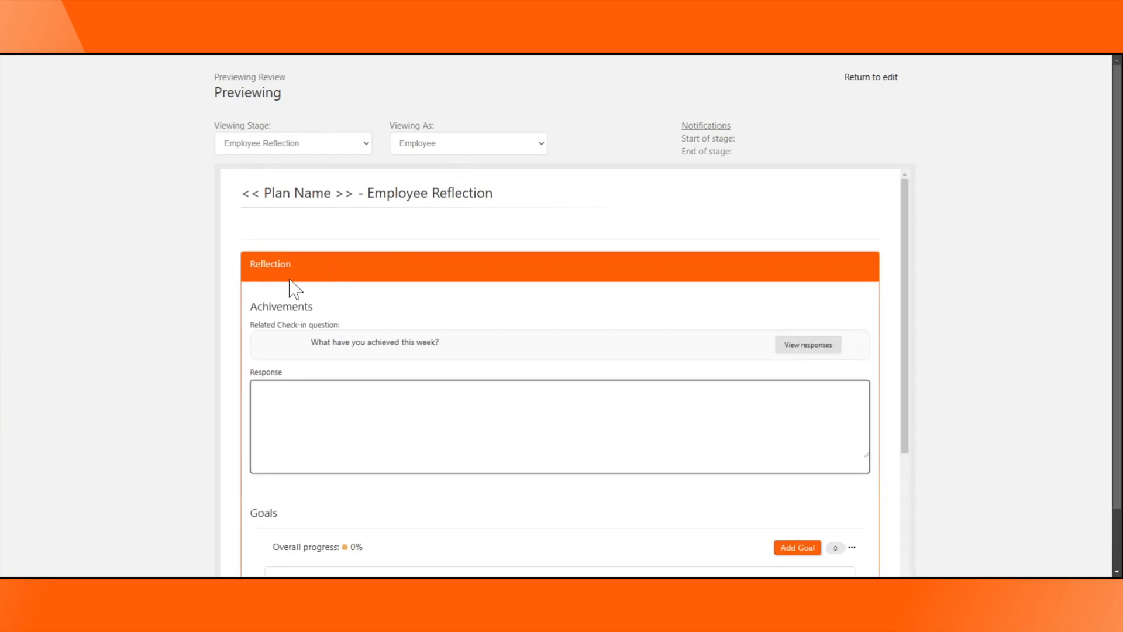
scroll(290, 283, down, 2)
scroll(300, 321, up, 1)
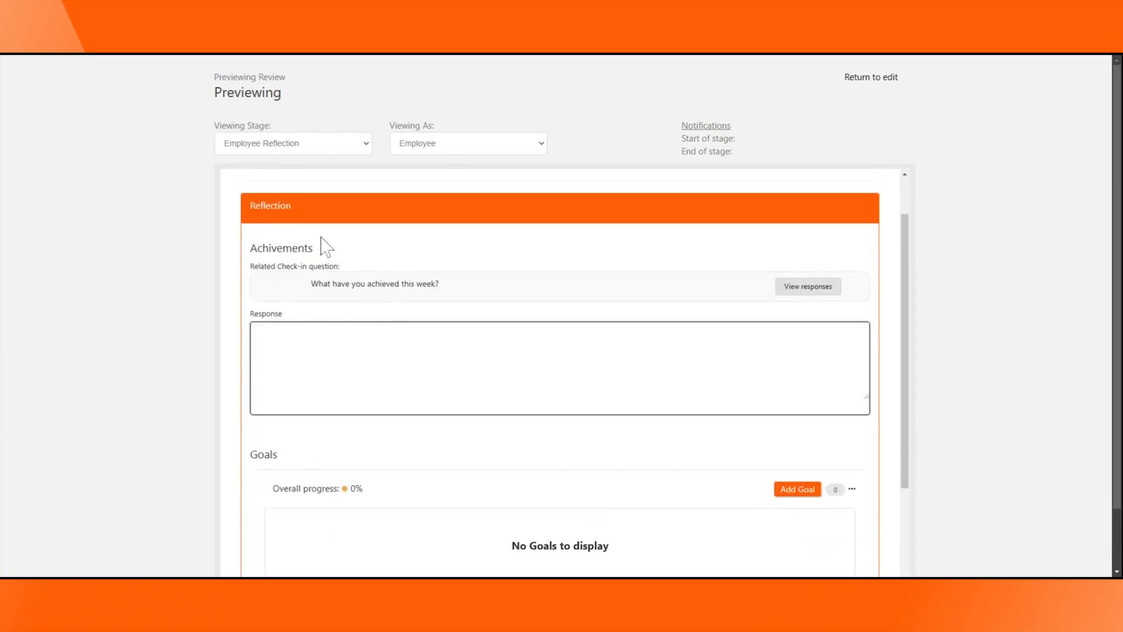
View the check-in responses for the question What have you achieved this week? and close the list without adding any
click(817, 293)
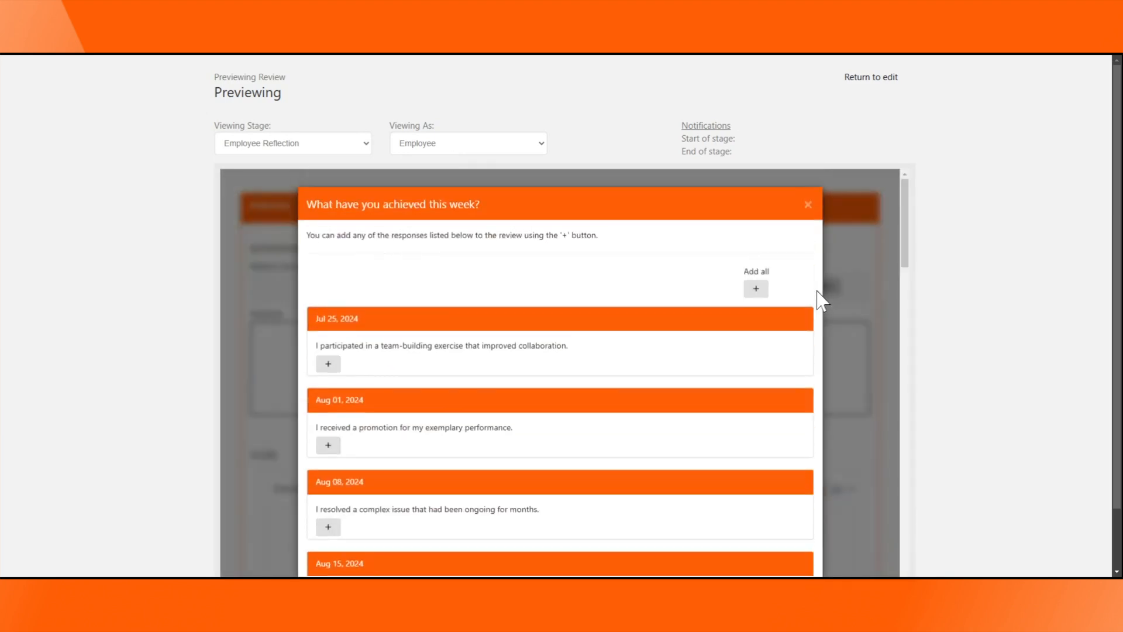
drag(907, 237, 885, 551)
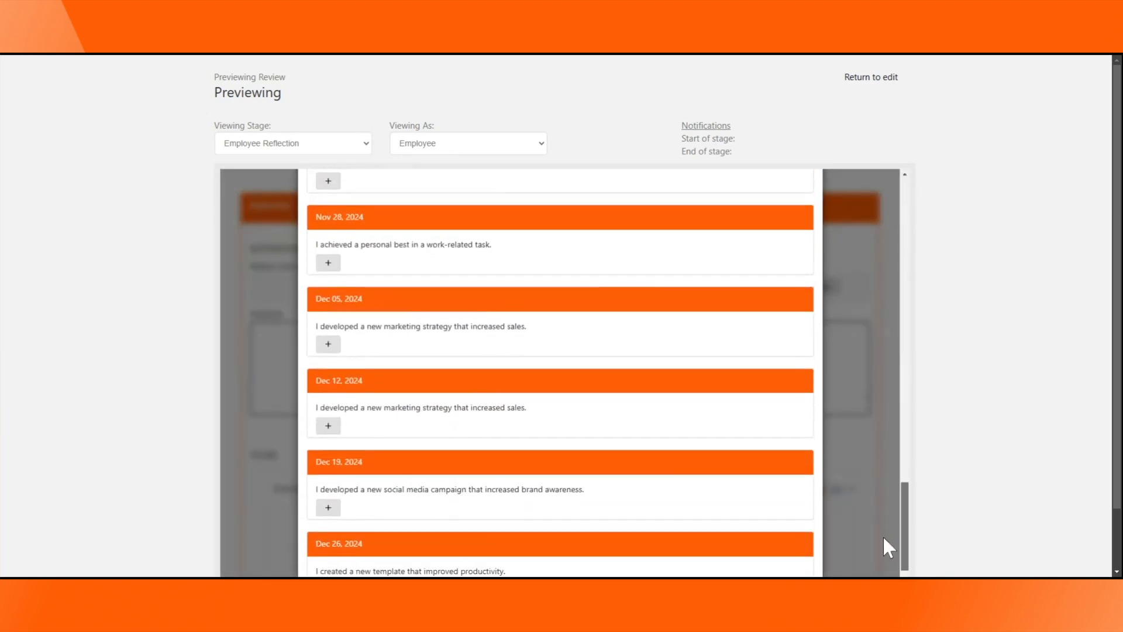
scroll(840, 510, down, 1)
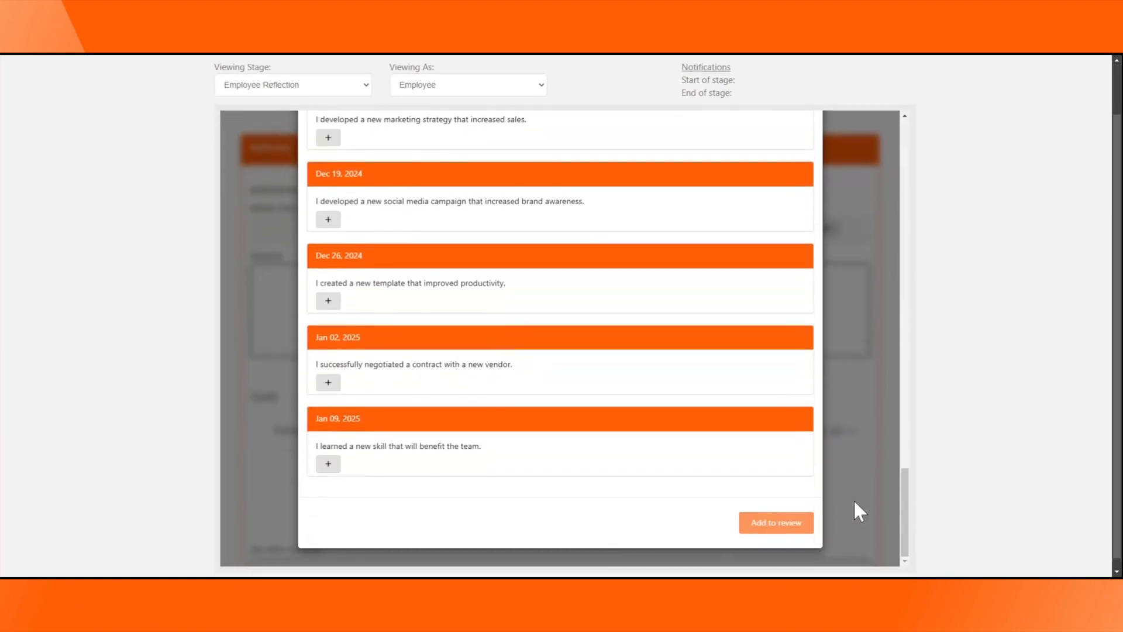
click(854, 500)
scroll(602, 356, down, 2)
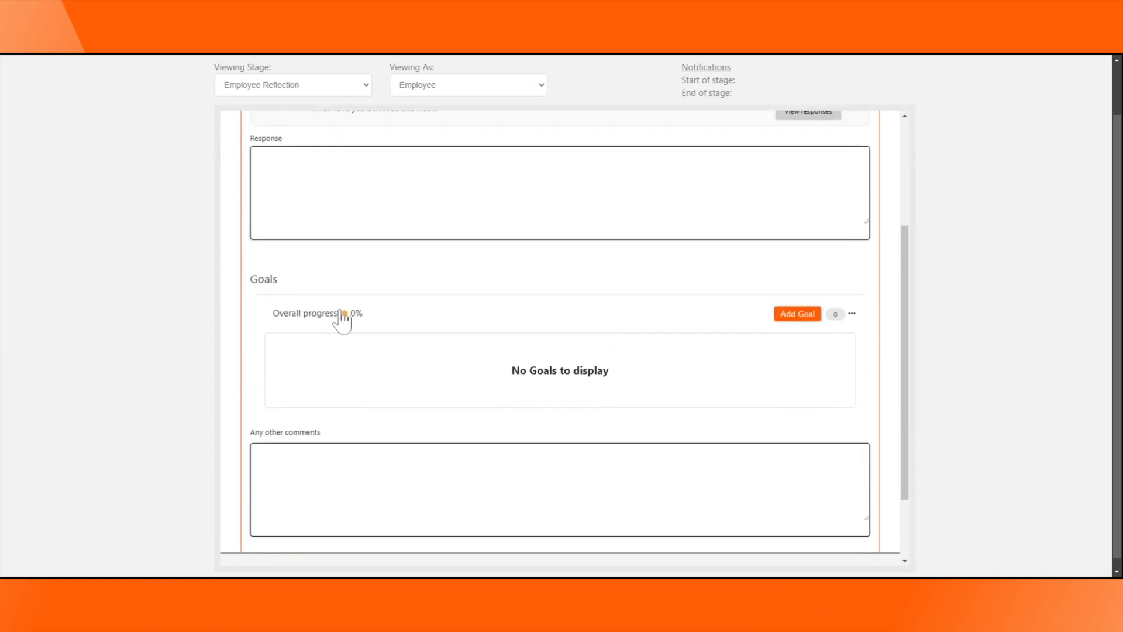
View the Add New Goal form from the Goals element, close it, and check the Any other comments field
click(807, 316)
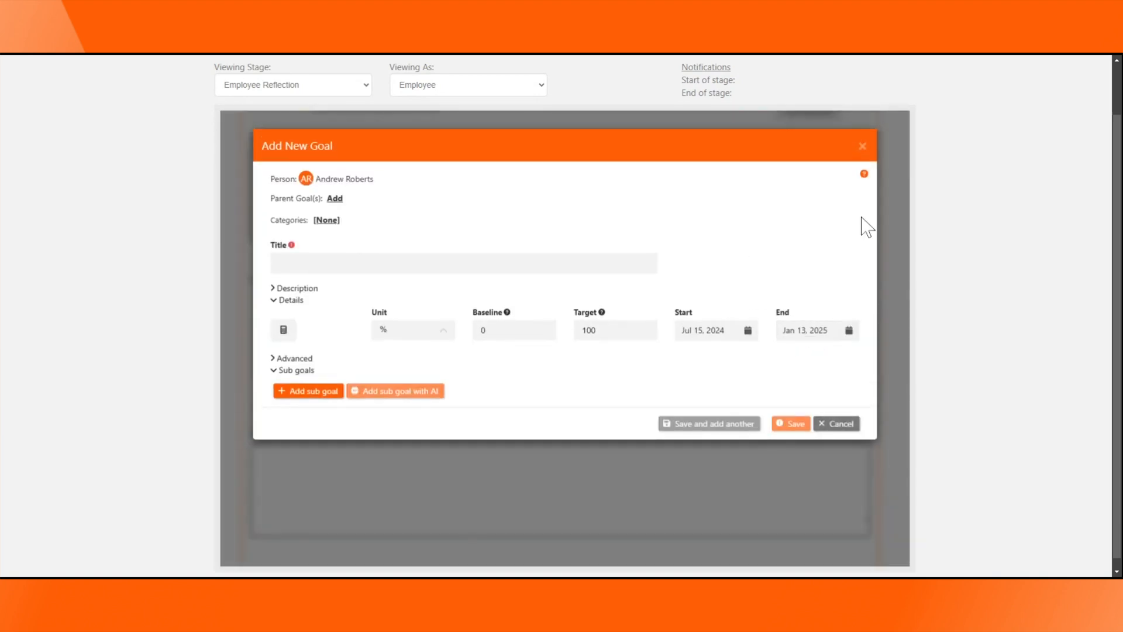
click(862, 146)
scroll(374, 336, down, 2)
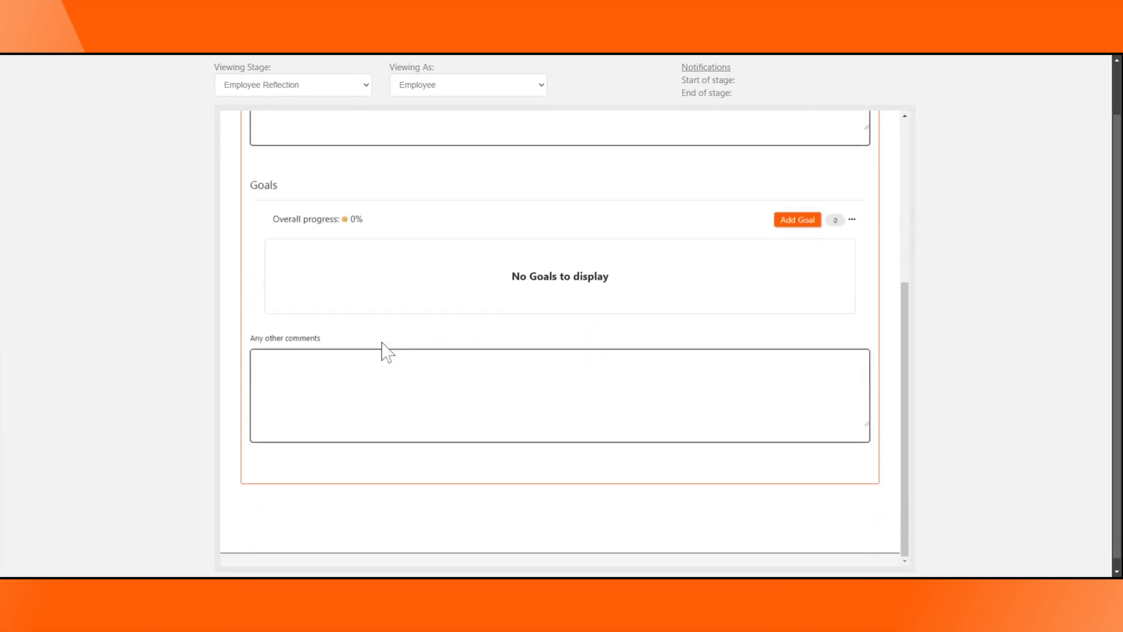
click(384, 351)
scroll(483, 356, up, 6)
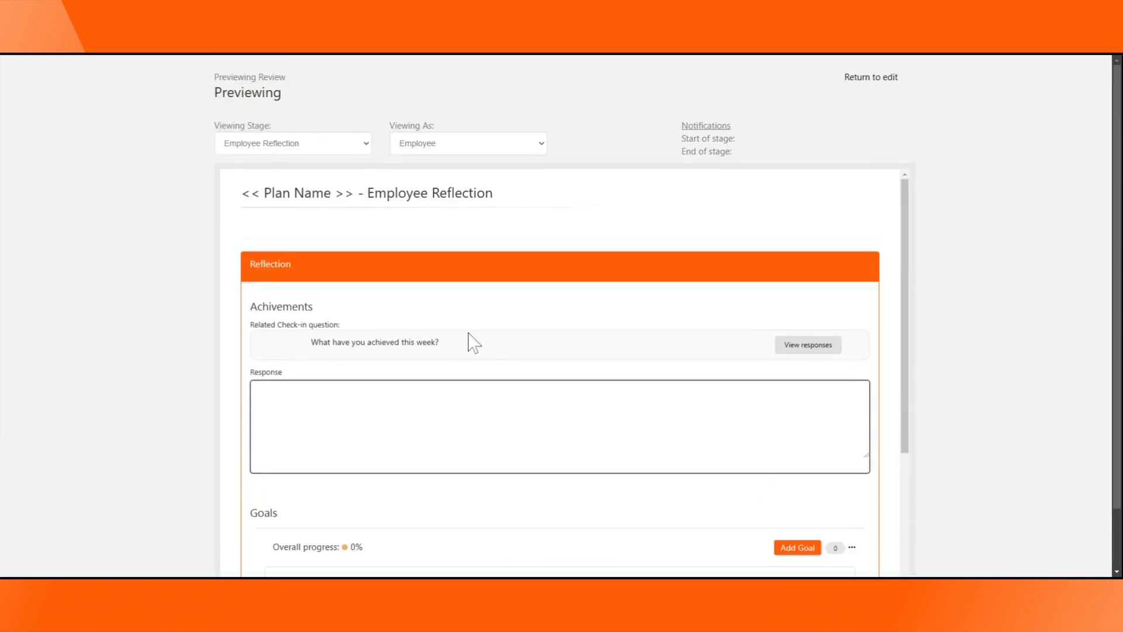
Preview the Discussion stage as Employee and expand the Feedback and Reflection sections to examine their fields
click(328, 167)
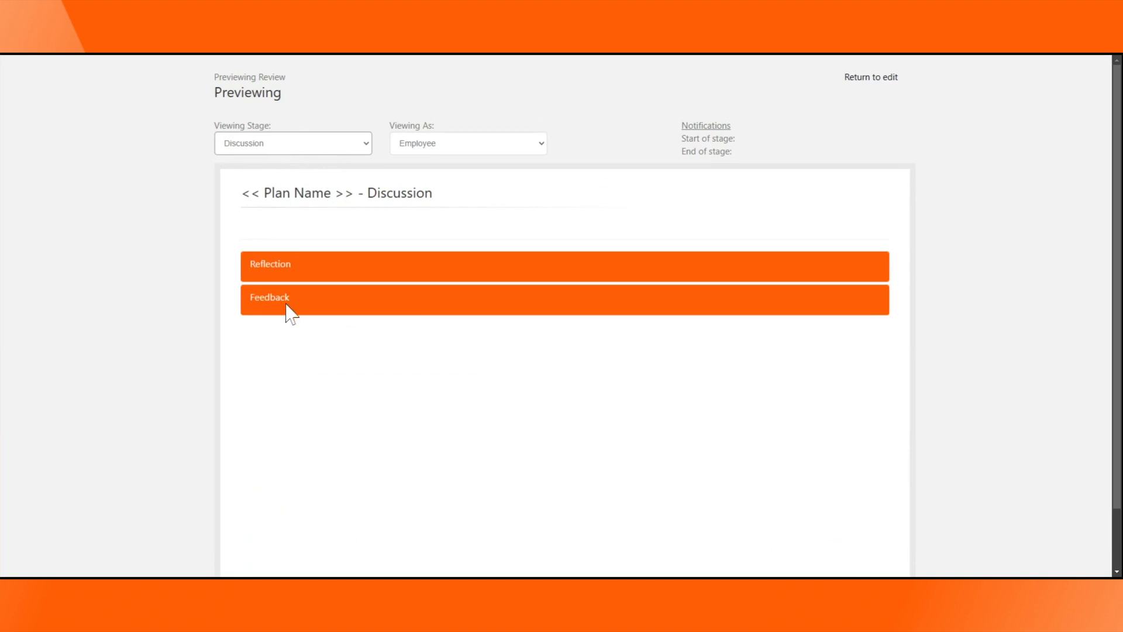
click(286, 305)
click(288, 271)
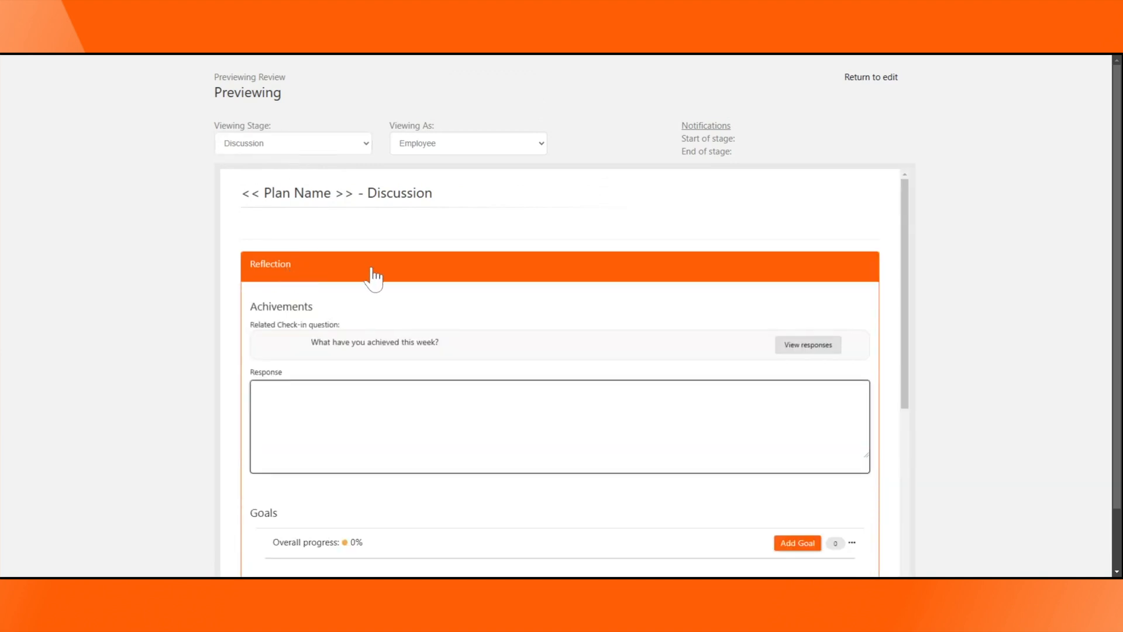
scroll(373, 278, down, 10)
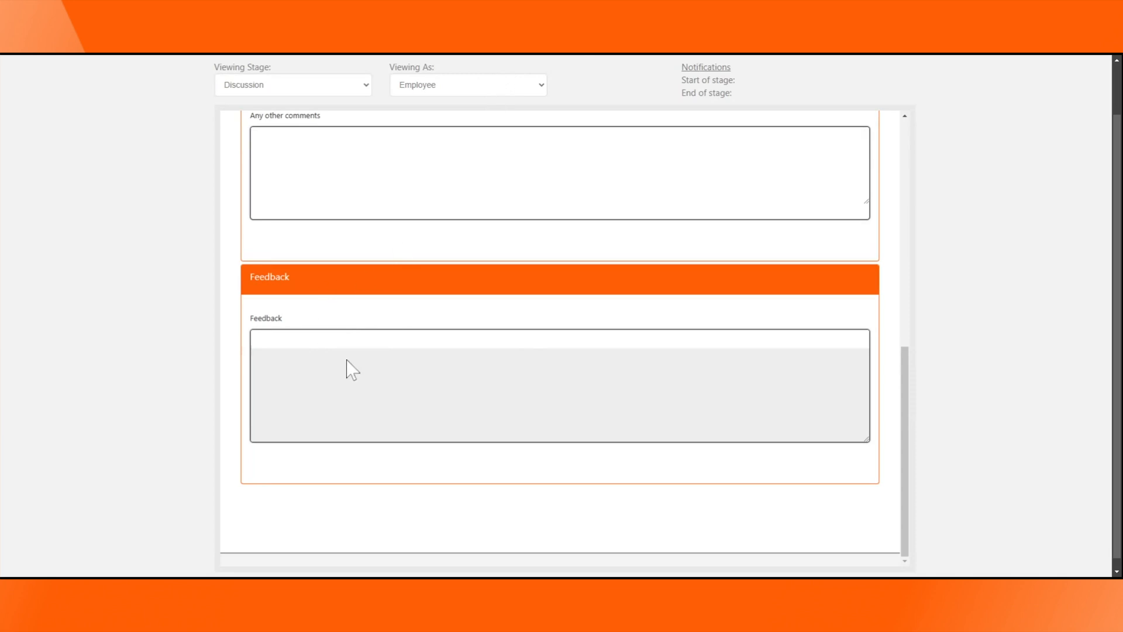
Preview the Discussion stage as Reviewer 1, checking the Feedback text field and the Reflection section
click(491, 120)
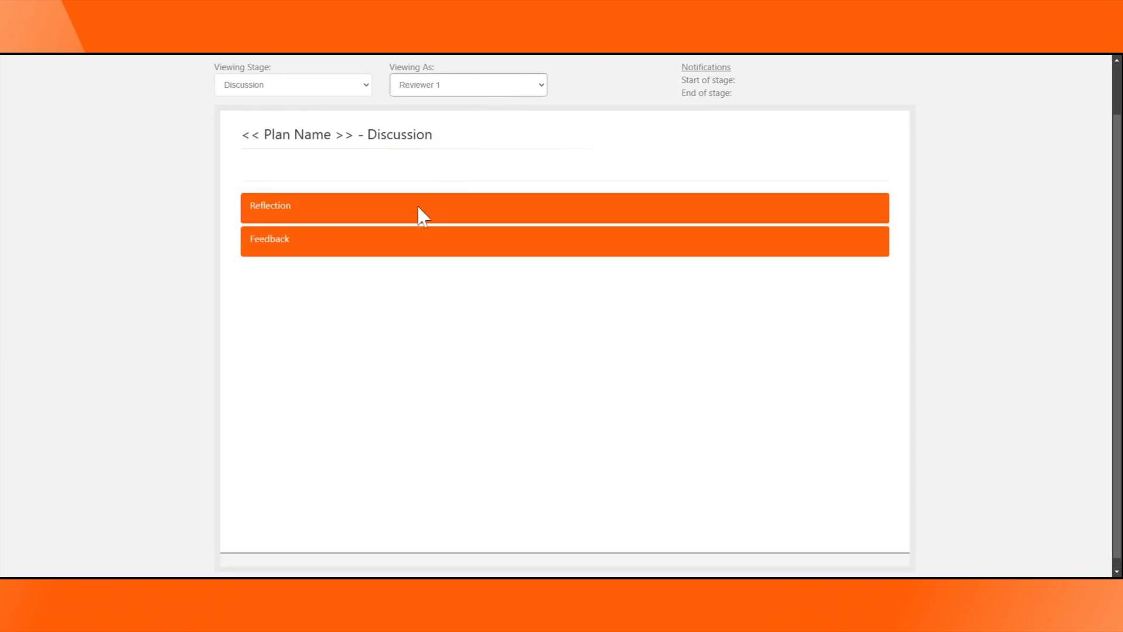
click(379, 243)
click(256, 318)
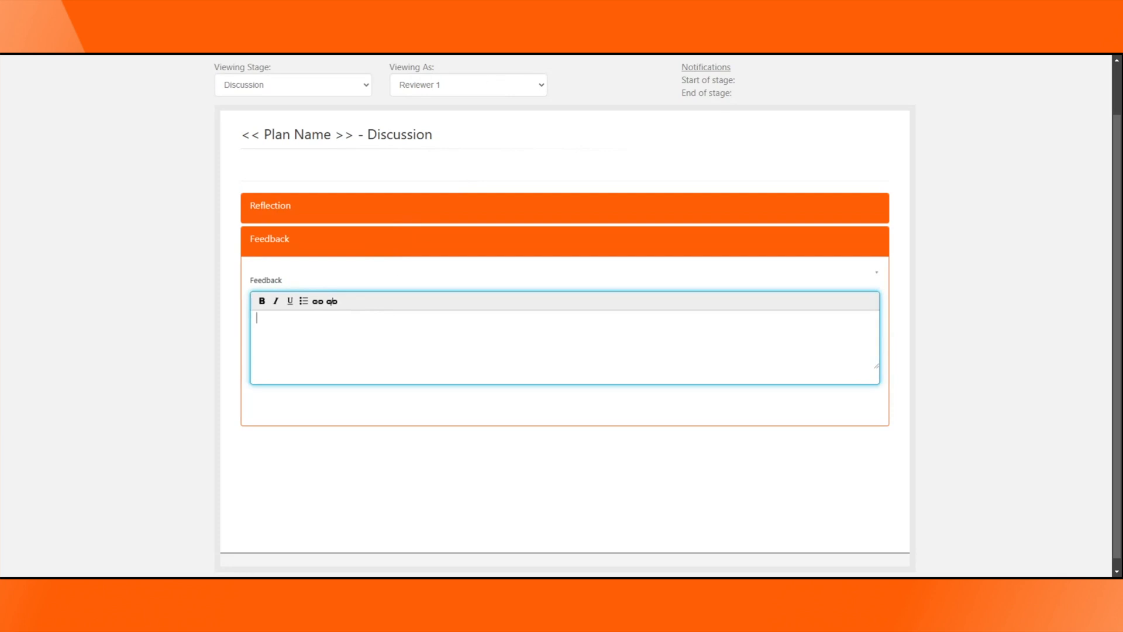
scroll(401, 271, up, 1)
click(351, 270)
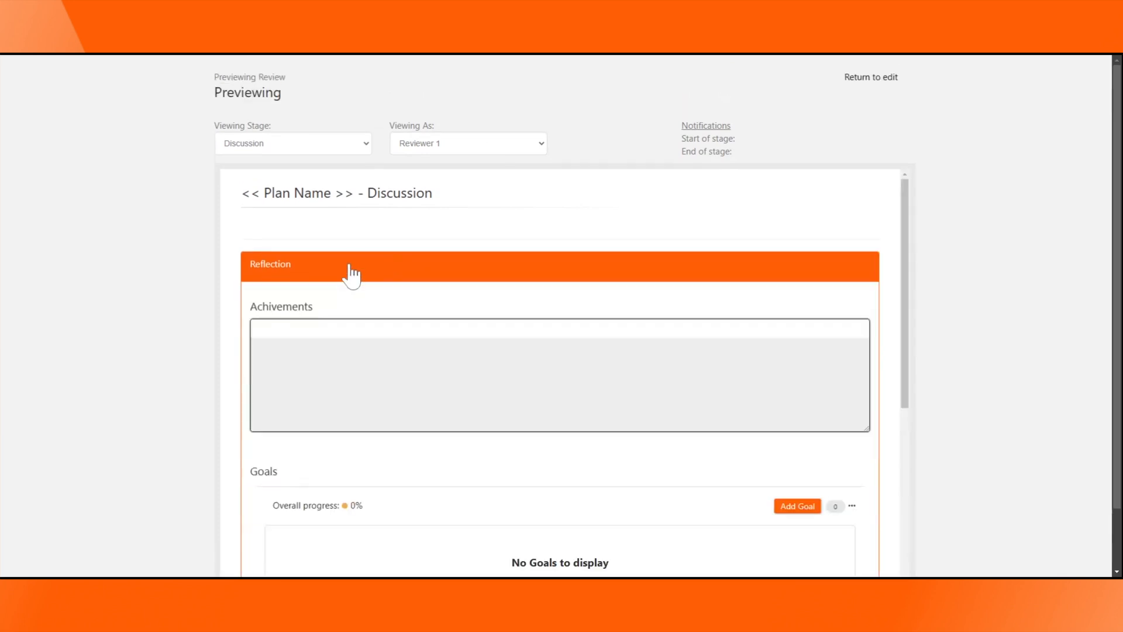
Check Reviewer 1's access to the review in the Employee Reflection stage, and return to editing the template
click(459, 145)
click(314, 146)
click(320, 165)
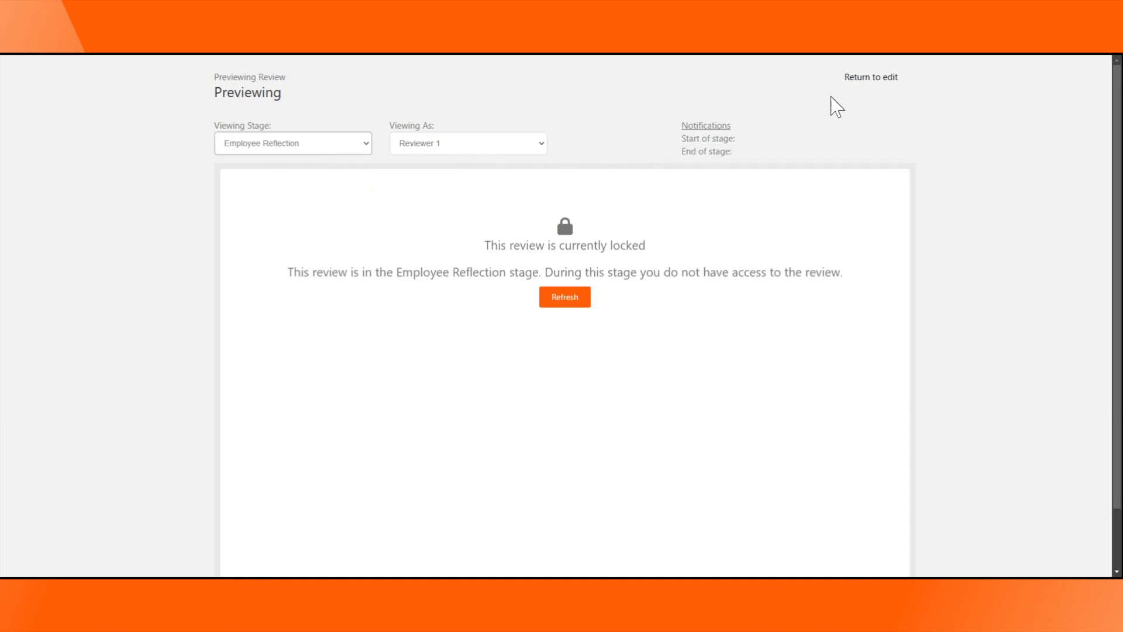
click(891, 78)
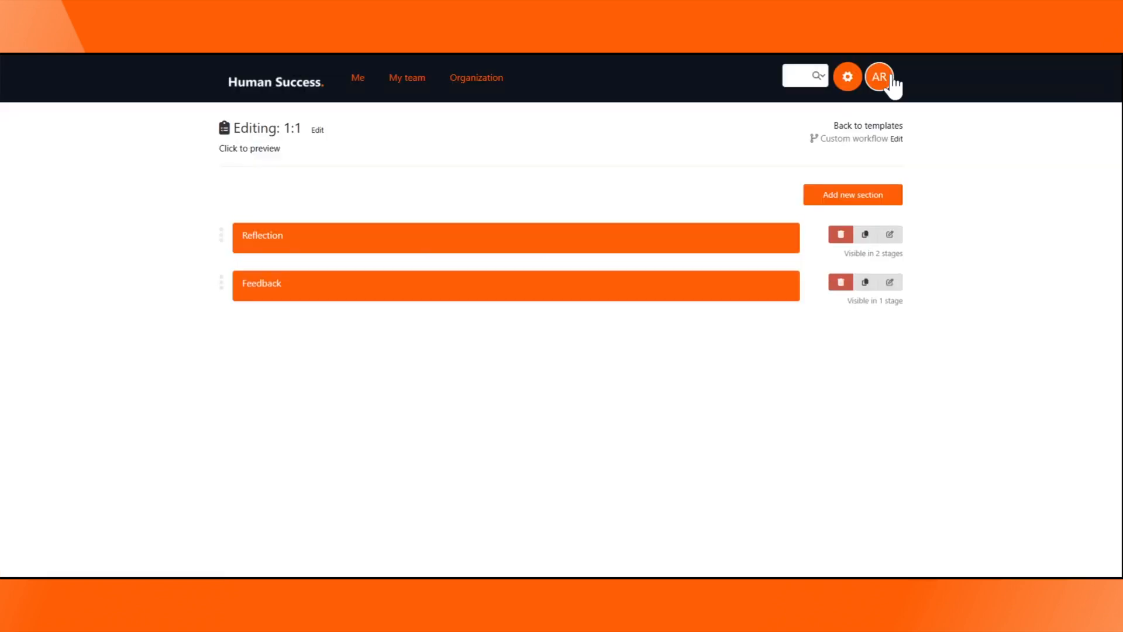
Go back to the conversation templates list and view the 360° templates and the conversation plans
click(884, 133)
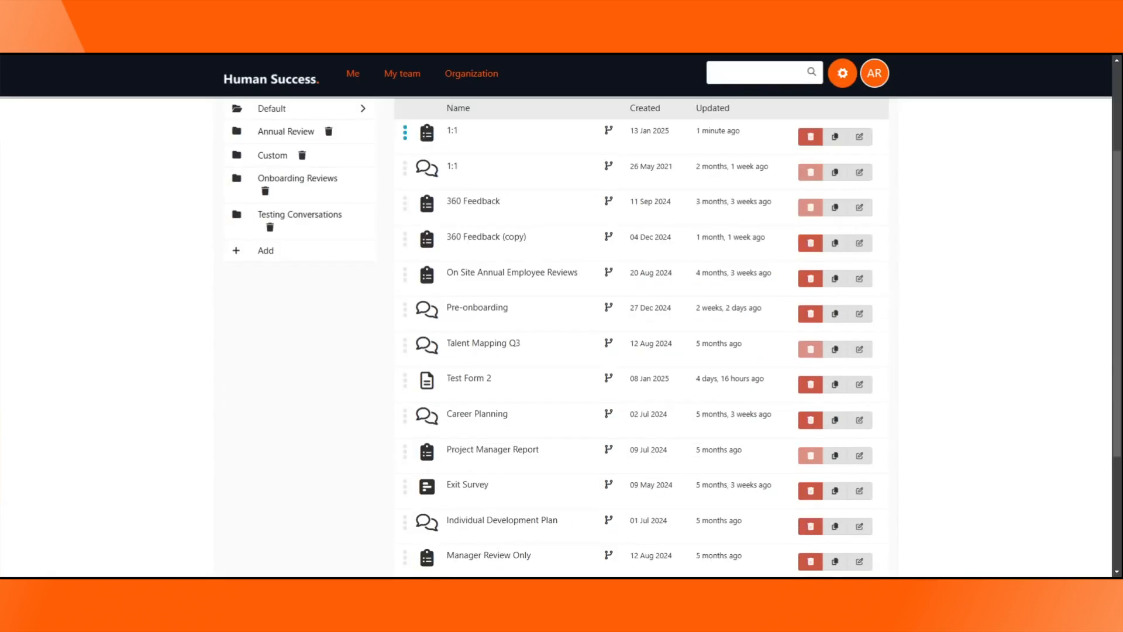
scroll(346, 331, up, 3)
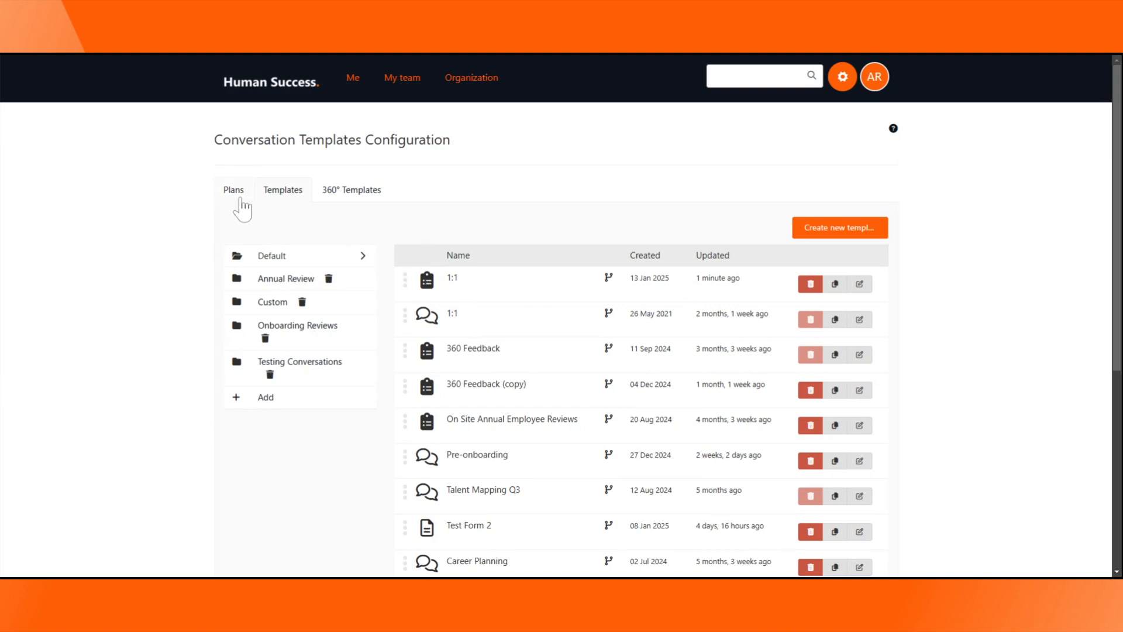
click(377, 195)
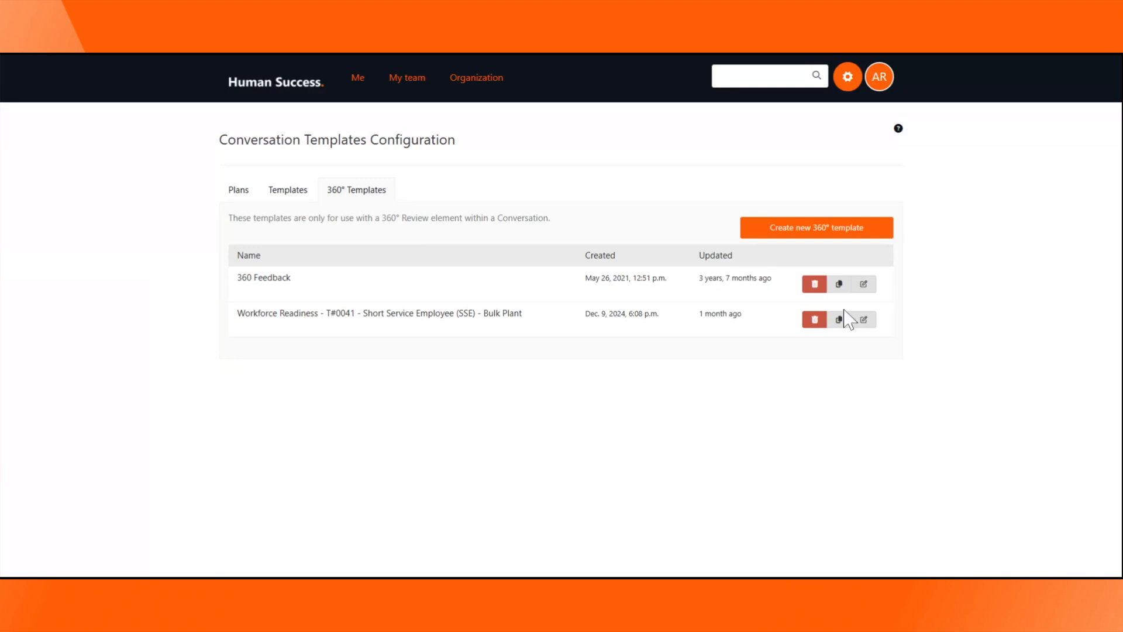
click(231, 193)
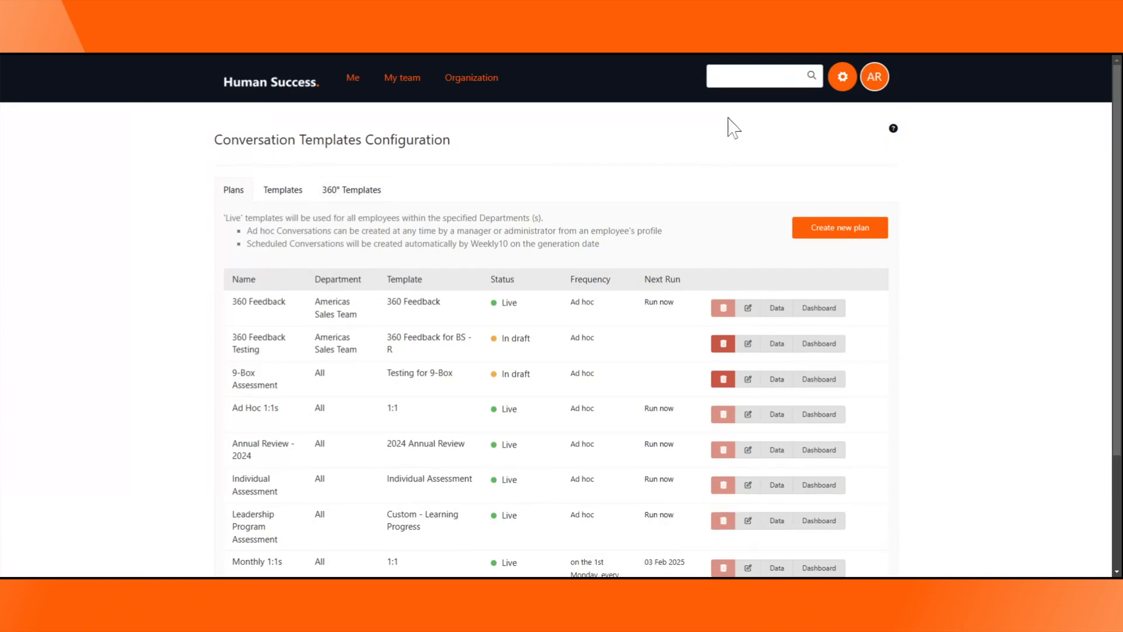
Review the organization's list of users with no manager and view the team under the Admin user
click(493, 100)
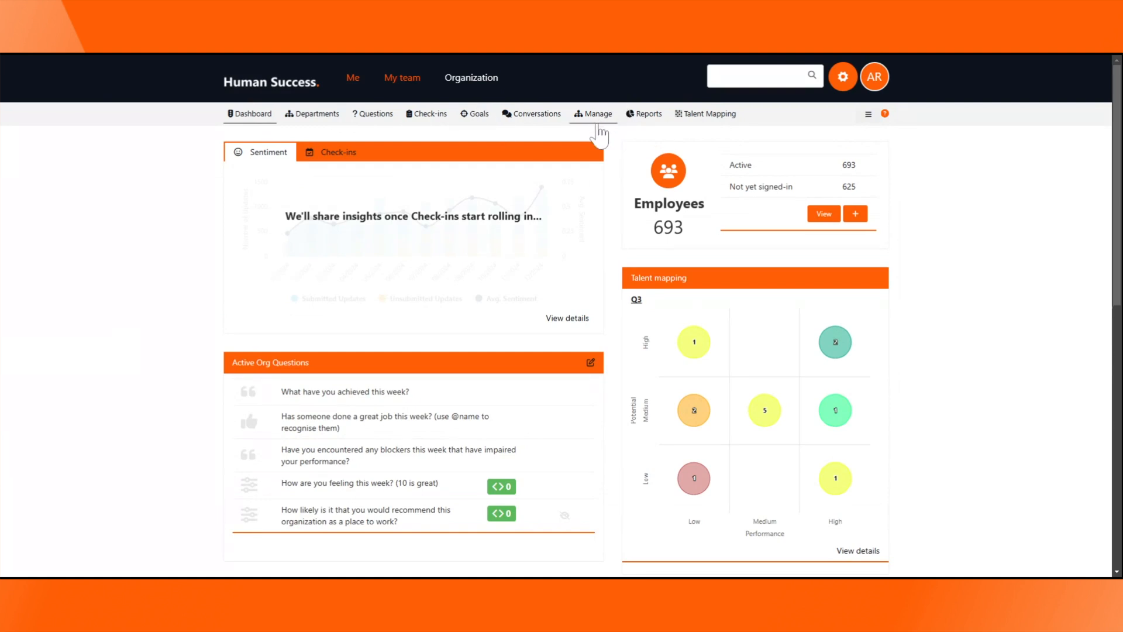
click(600, 136)
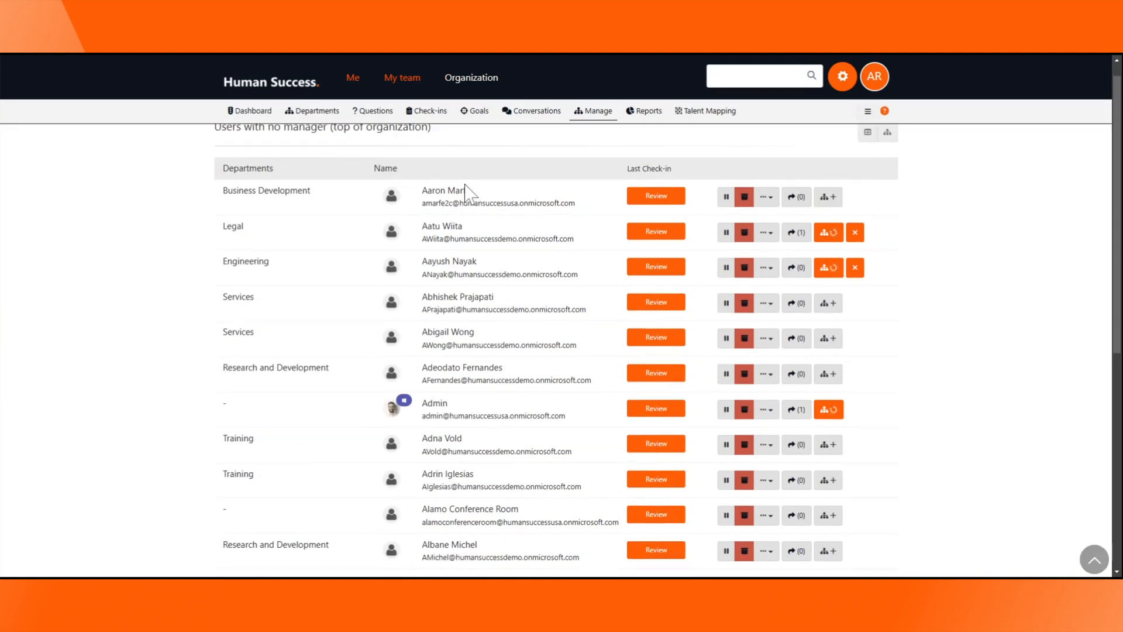
scroll(469, 190, down, 5)
scroll(467, 216, up, 5)
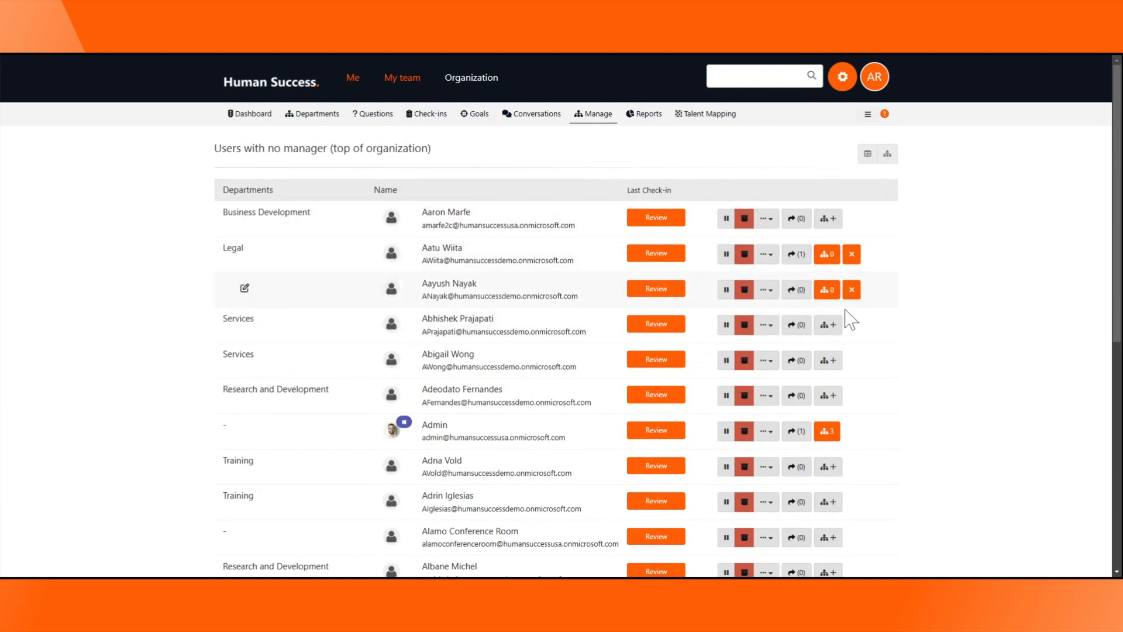
click(827, 431)
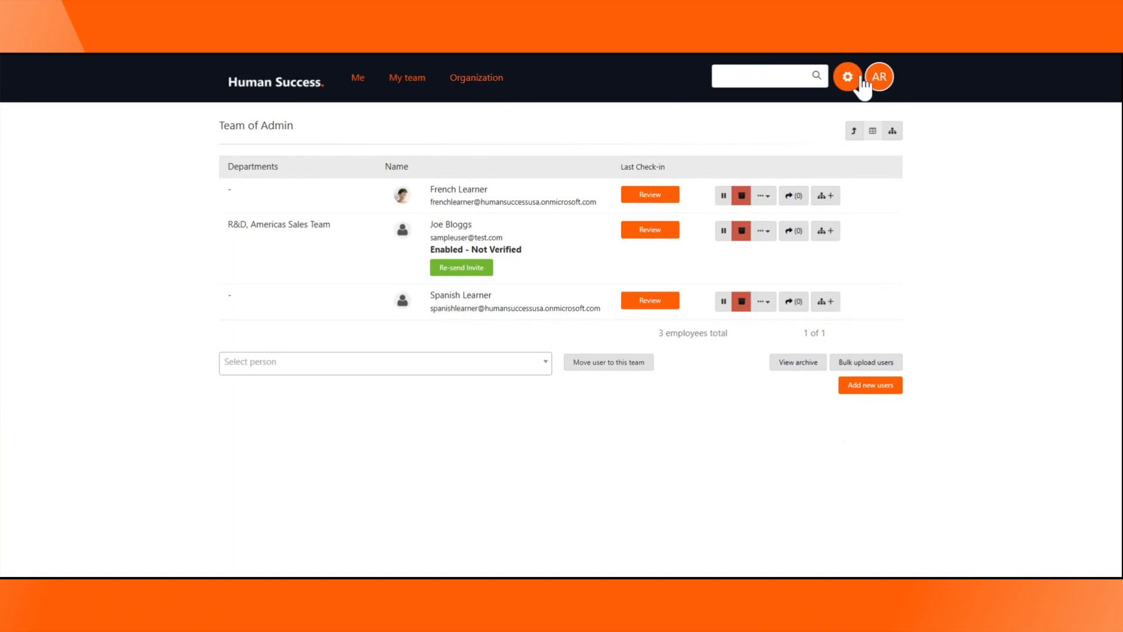
Open the Azure AD integration's user sync page and review its sync settings, closing them unchanged
click(493, 86)
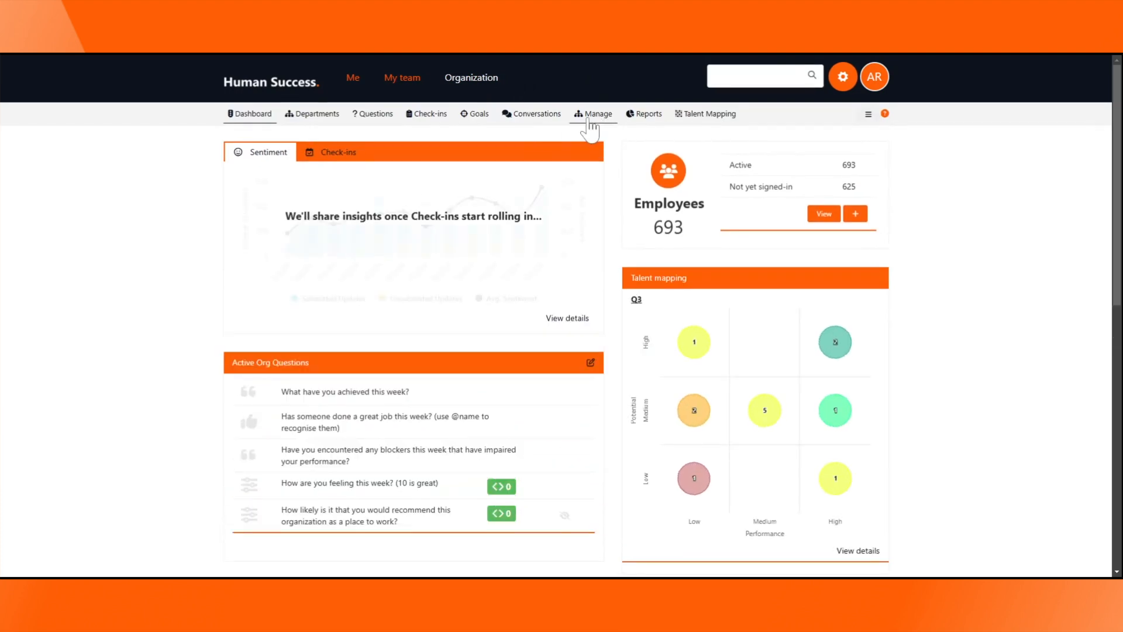
click(844, 78)
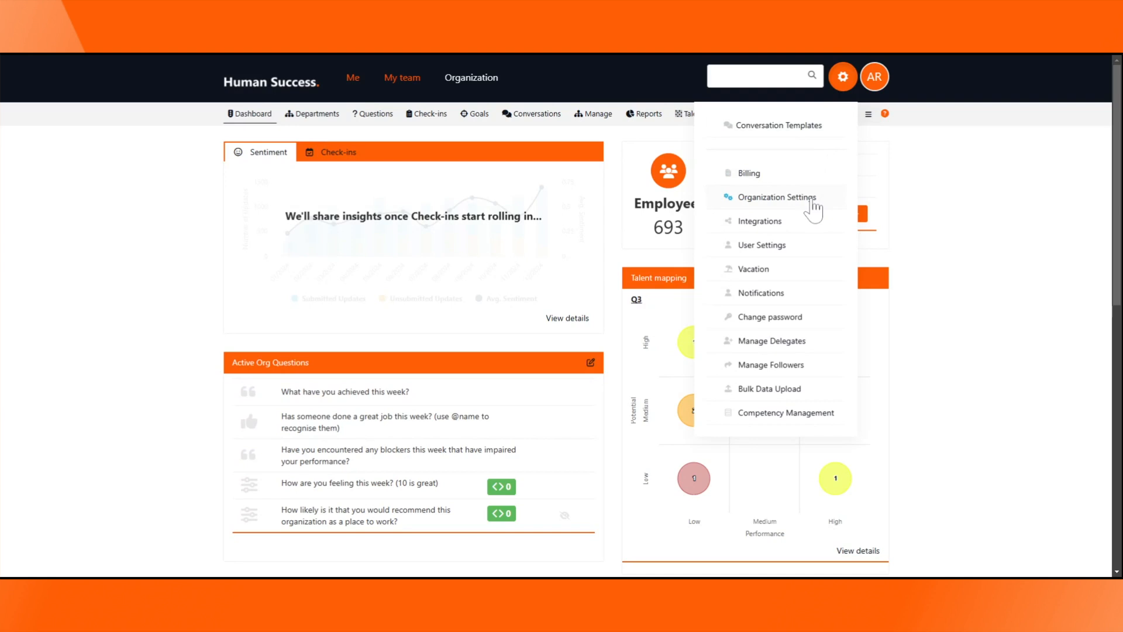
click(772, 221)
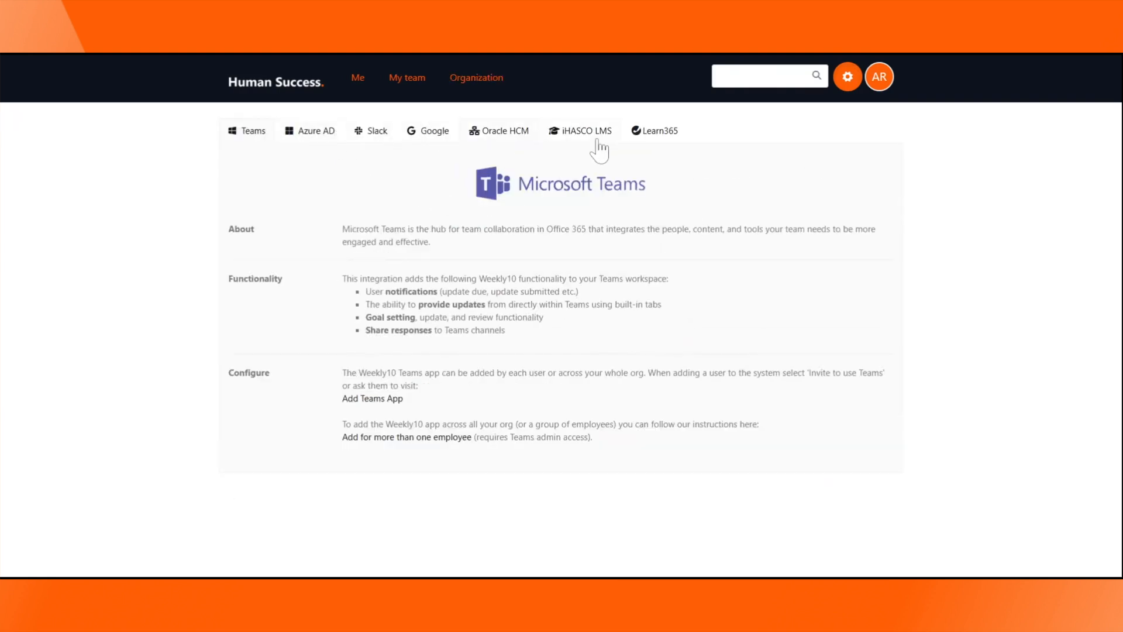
click(324, 133)
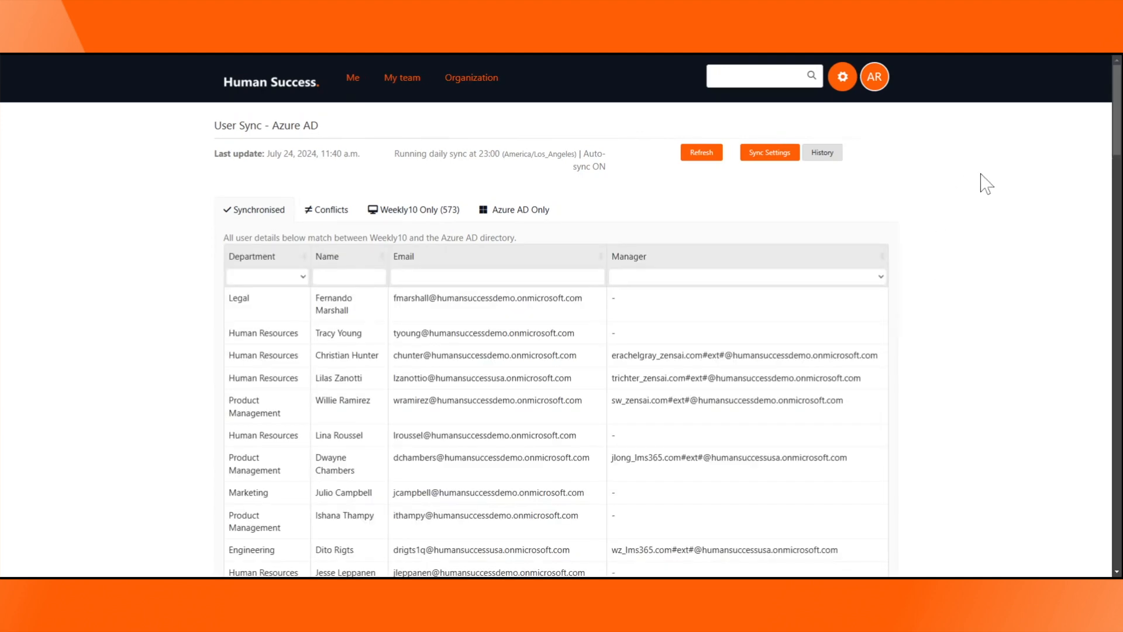
click(760, 153)
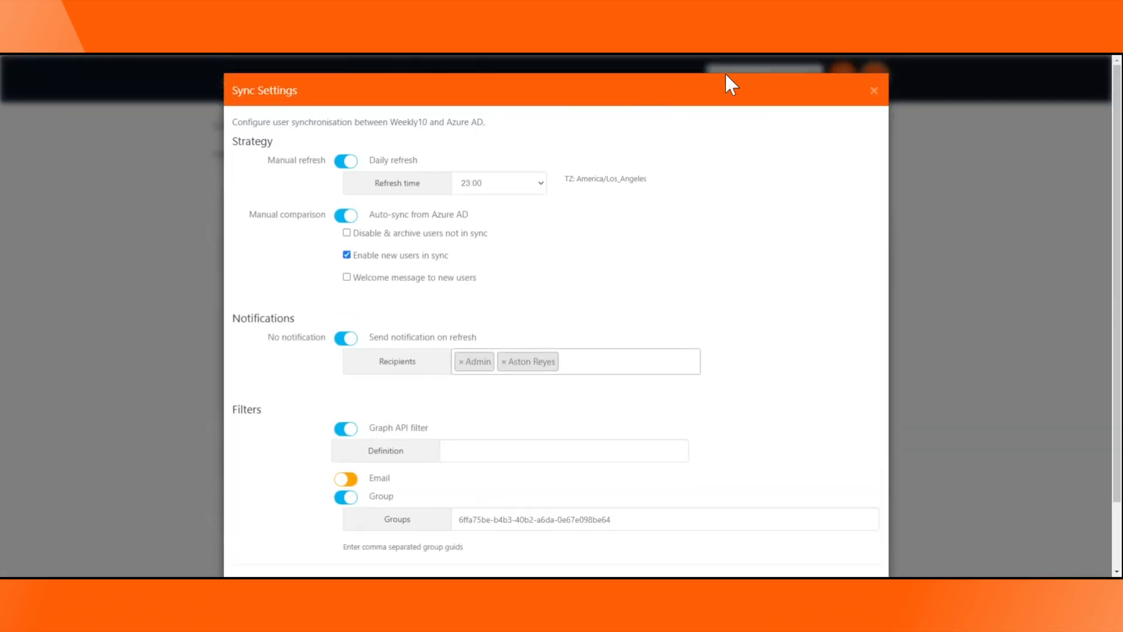
click(874, 91)
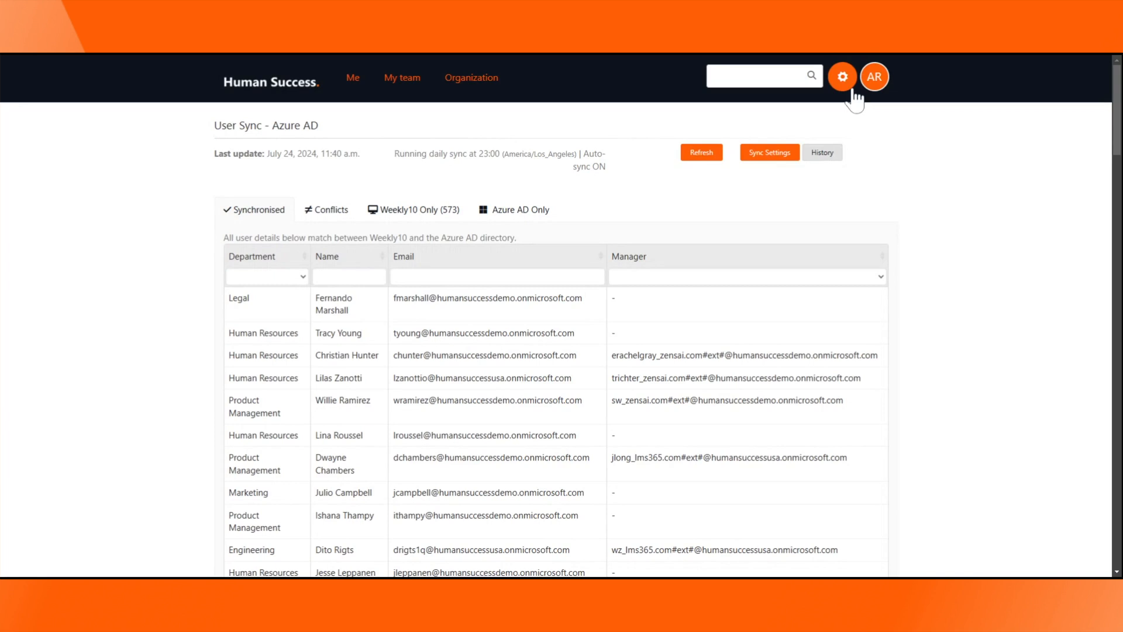
Review the Talent Mapping cycles configuration and the organization's Billing page
click(467, 88)
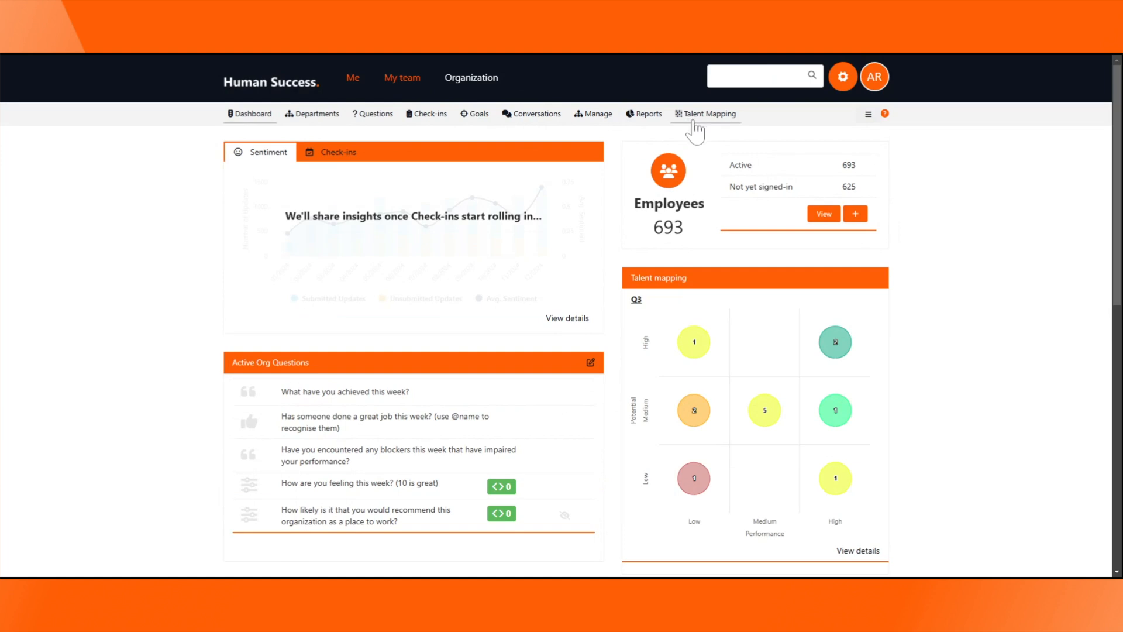
click(700, 115)
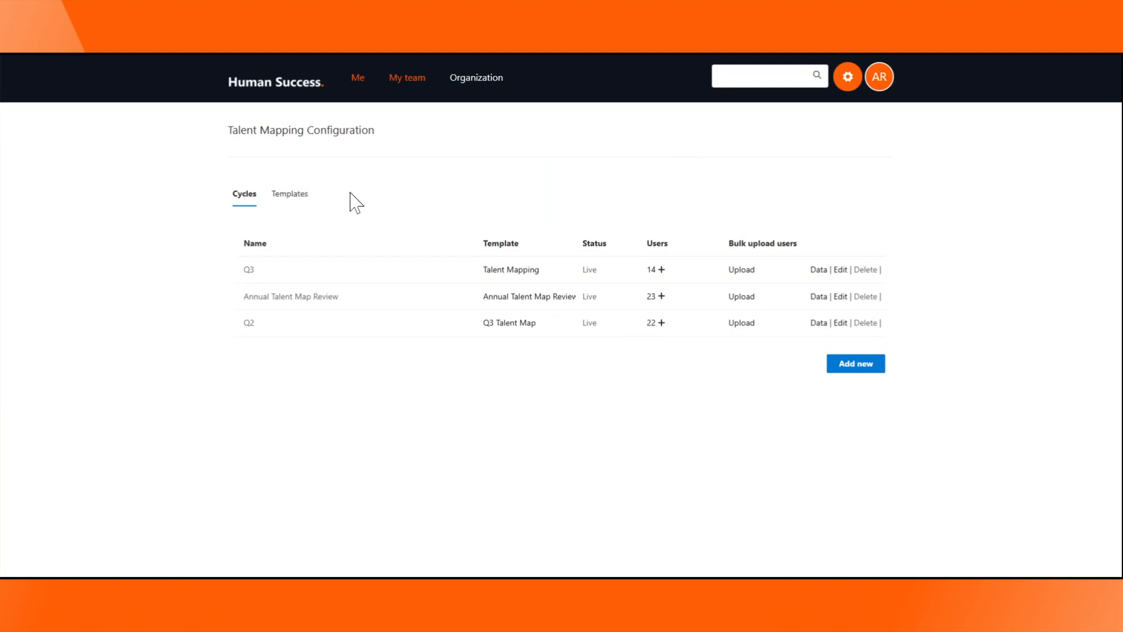
click(488, 77)
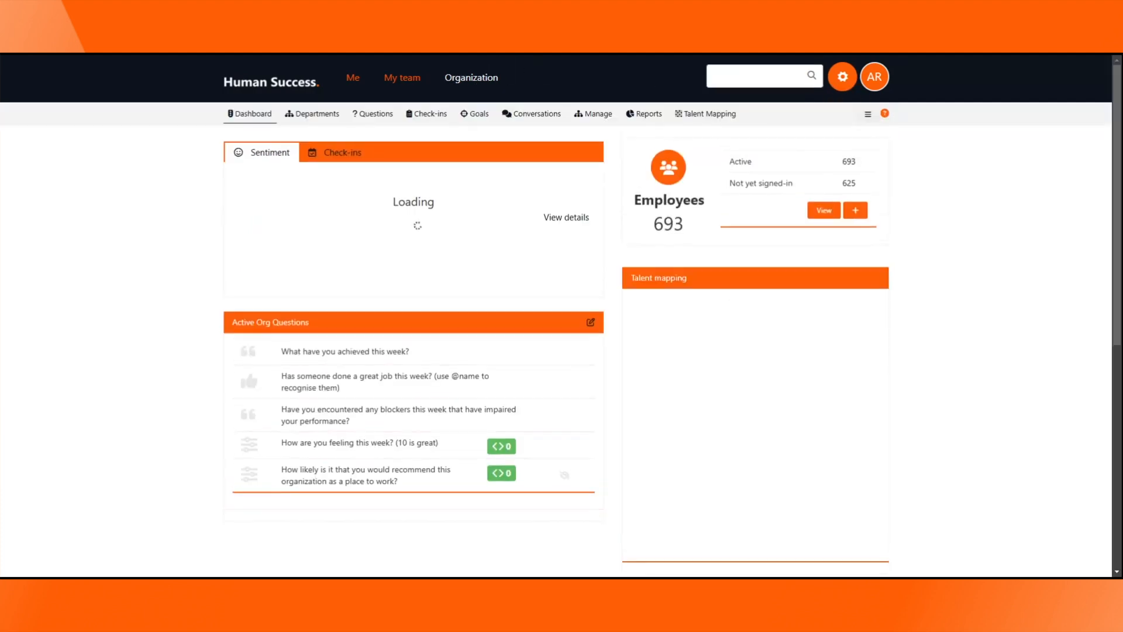
click(843, 77)
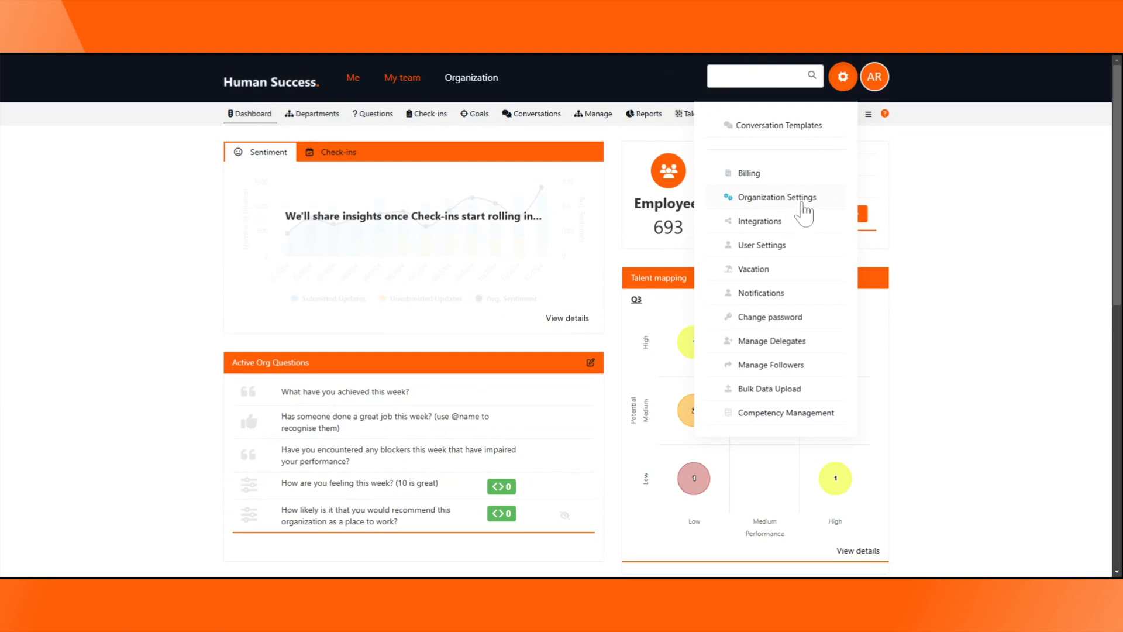
click(803, 203)
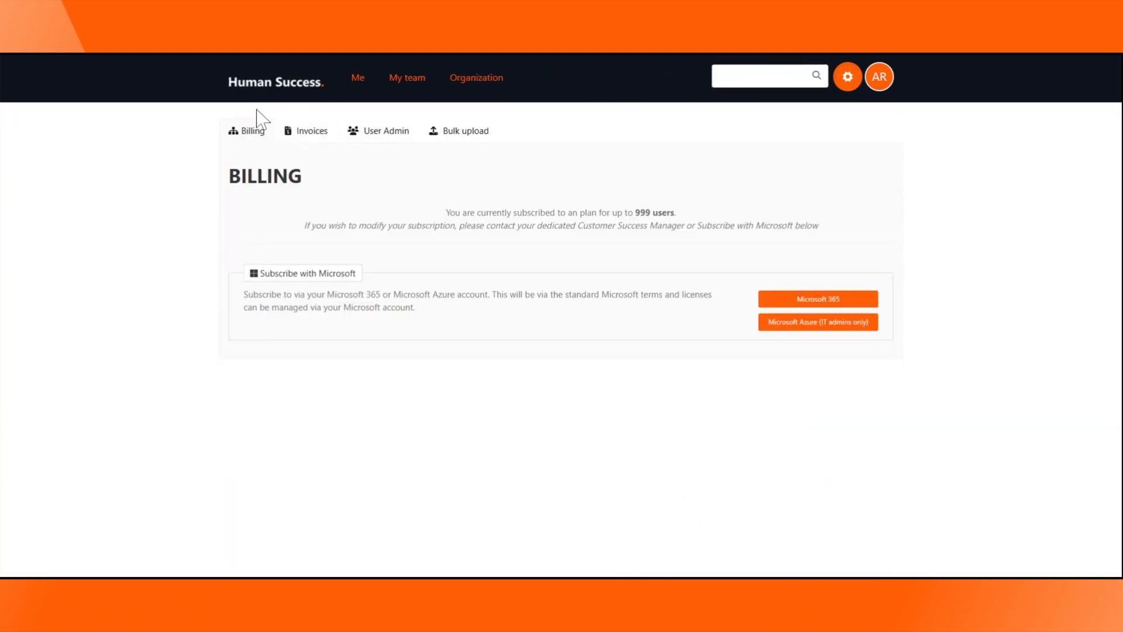
Open Competency Management, view the form for adding a new competency, close it, and return to the organization area
click(848, 78)
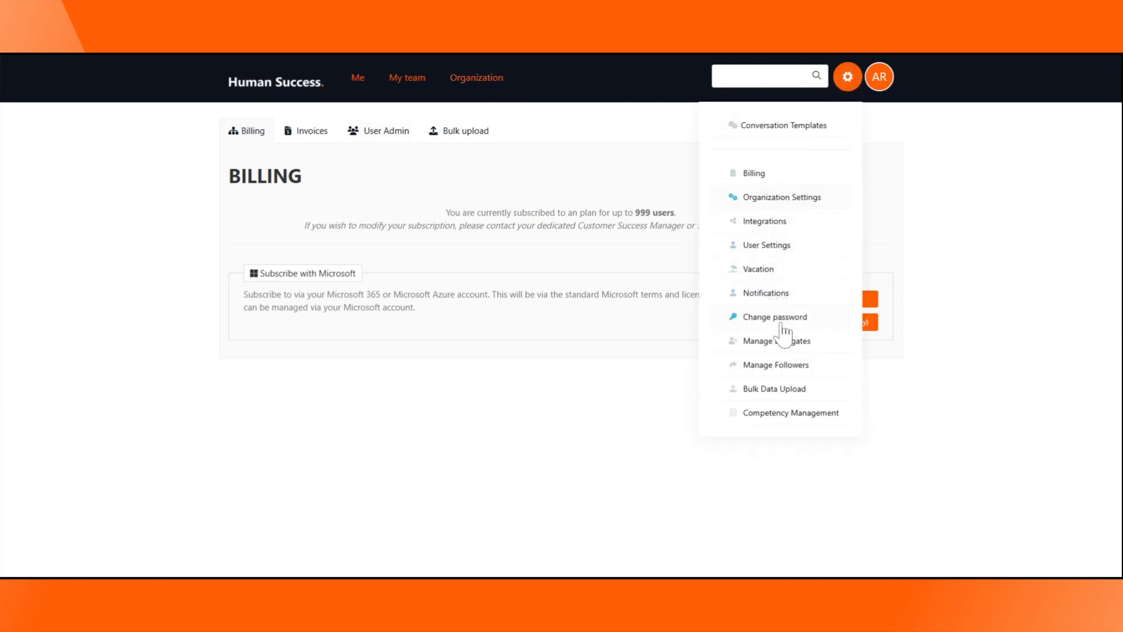
click(796, 414)
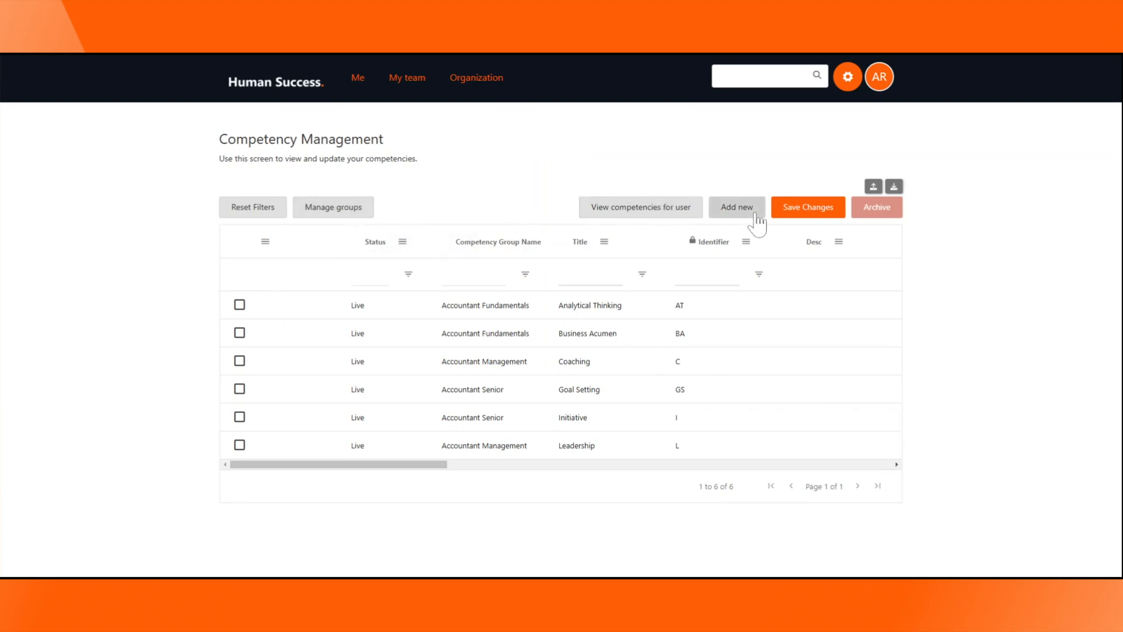
click(737, 207)
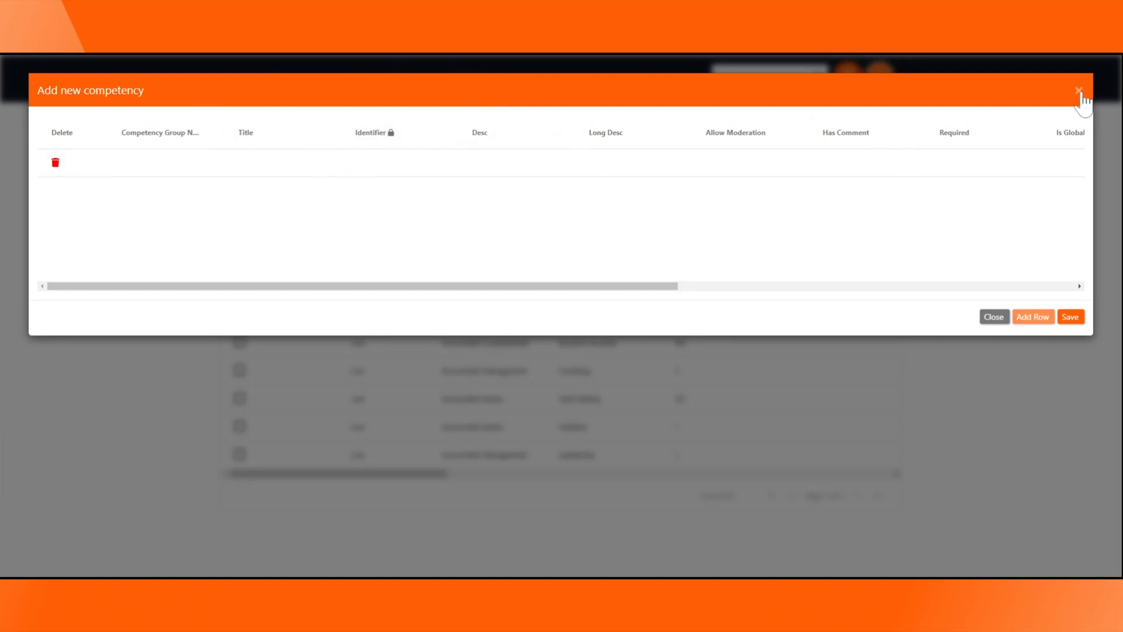
click(1079, 92)
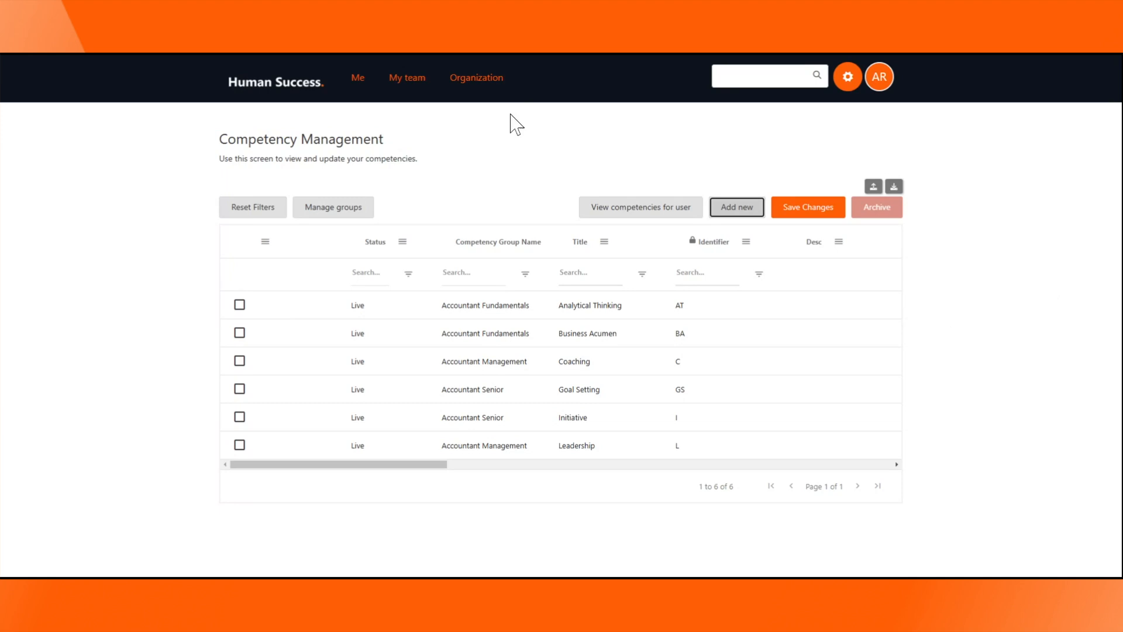
click(487, 91)
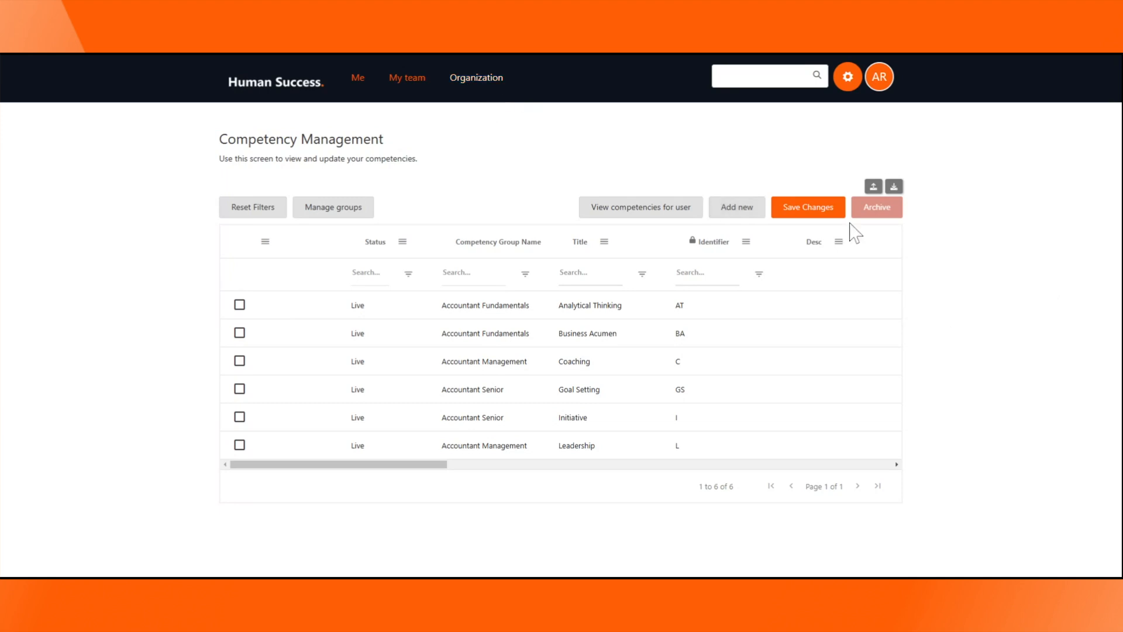